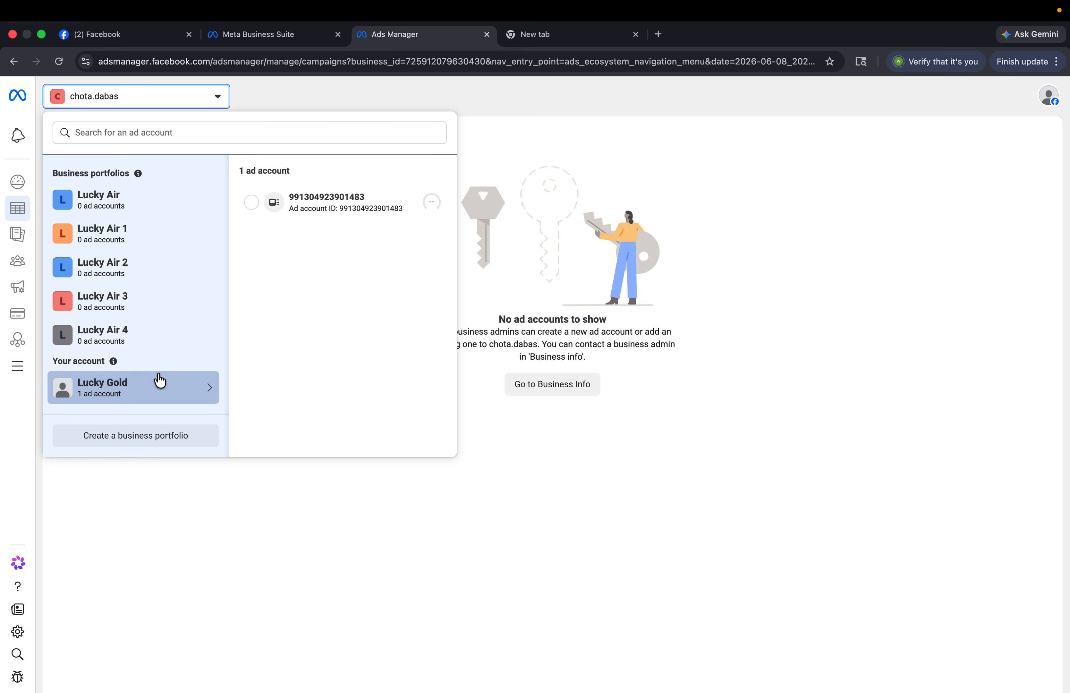
# - Switch to the single ad account, accept the Non-discrimination Policy, and start a new business portfolio
pyautogui.click(307, 207)
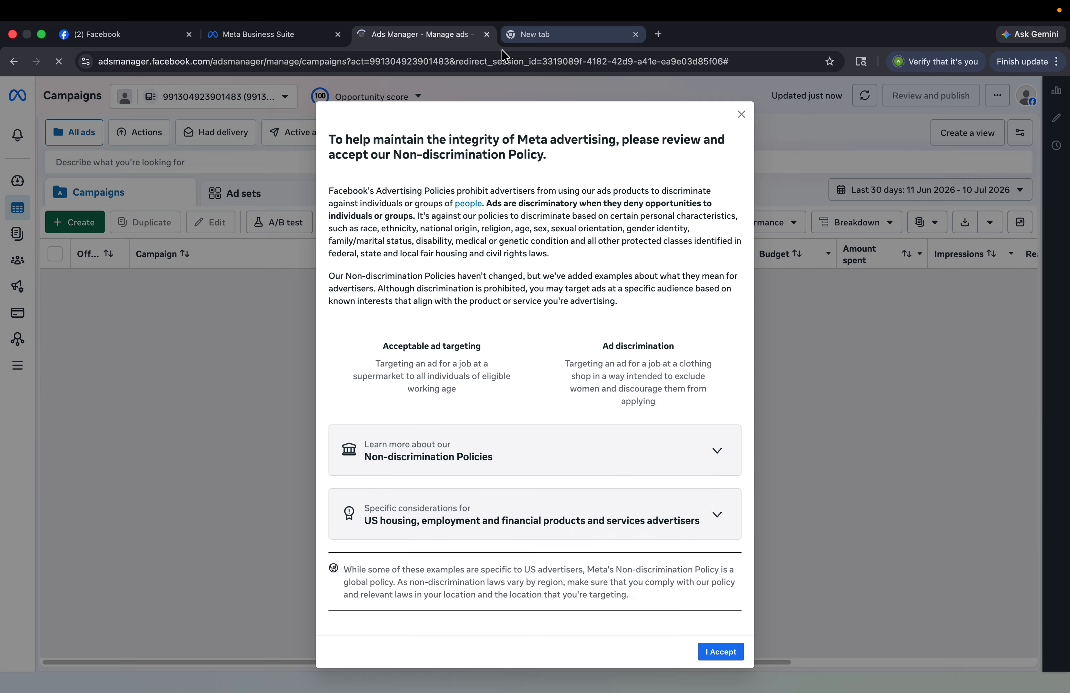
pyautogui.click(148, 101)
pyautogui.click(148, 101)
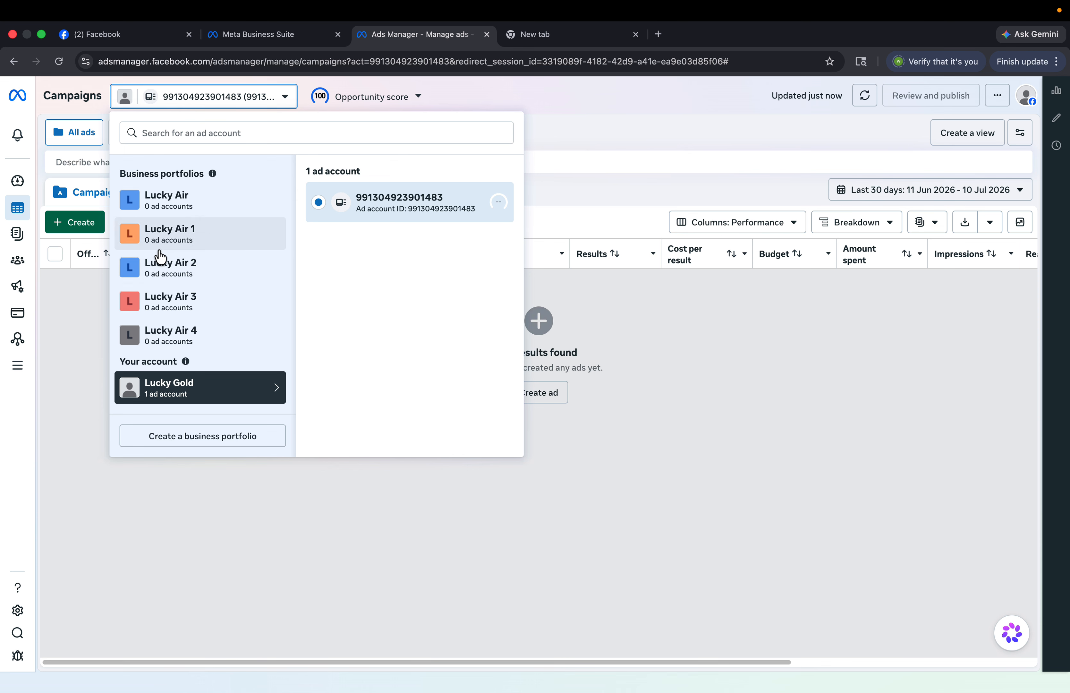
pyautogui.click(193, 433)
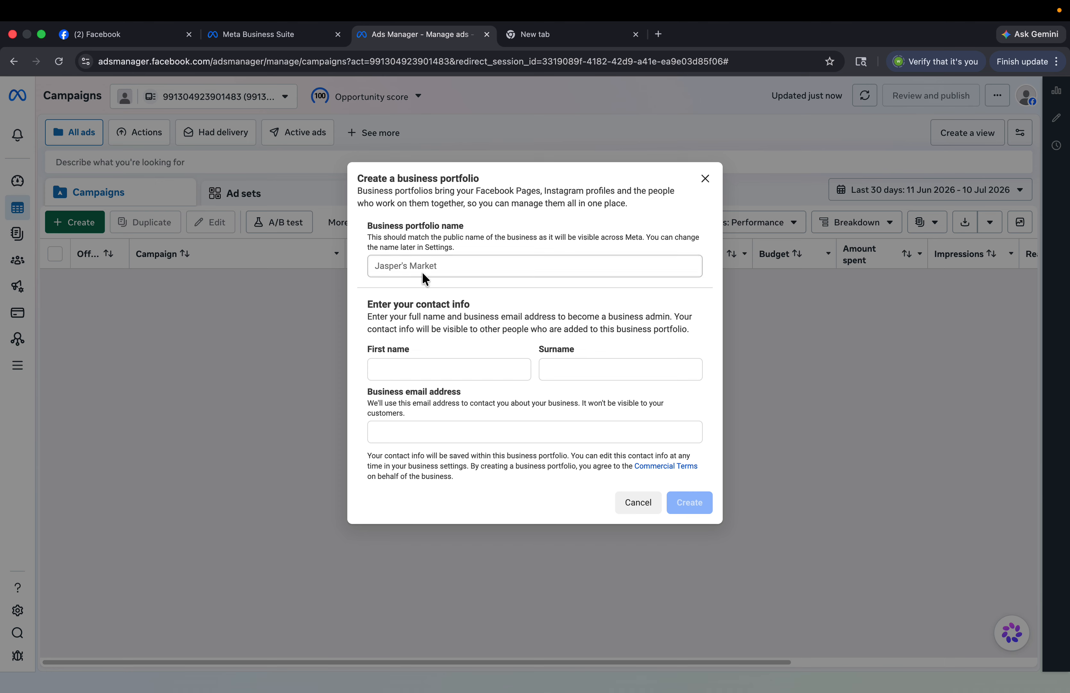
# - Enter portfolio name 'Growth Nova', first name 'Growth' and surname 'Nova'
pyautogui.click(419, 265)
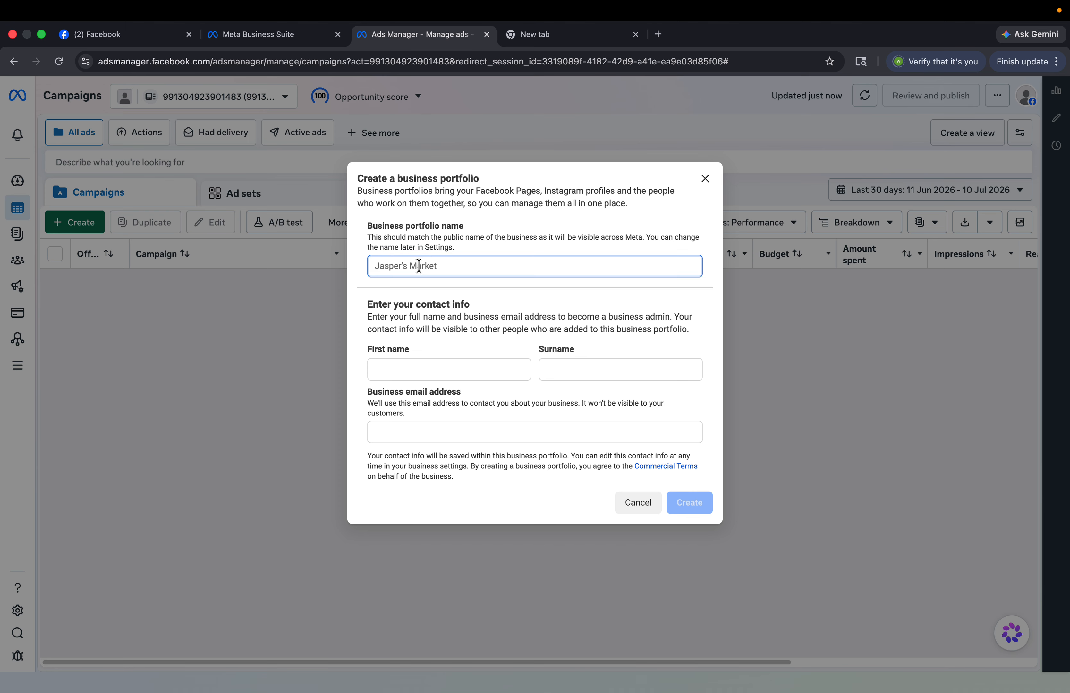
pyautogui.write('Growth Nova')
pyautogui.click(401, 365)
pyautogui.write('Gr')
pyautogui.press('BackSpace')
pyautogui.press('BackSpace')
pyautogui.write('growth')
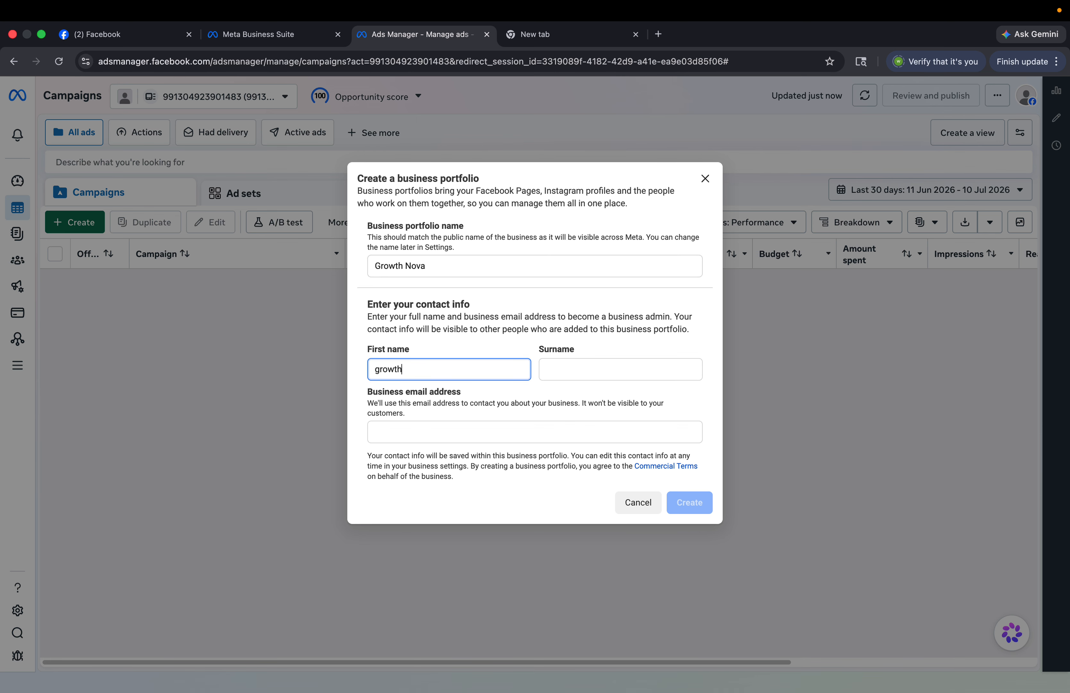
pyautogui.click(550, 361)
pyautogui.write('nova')
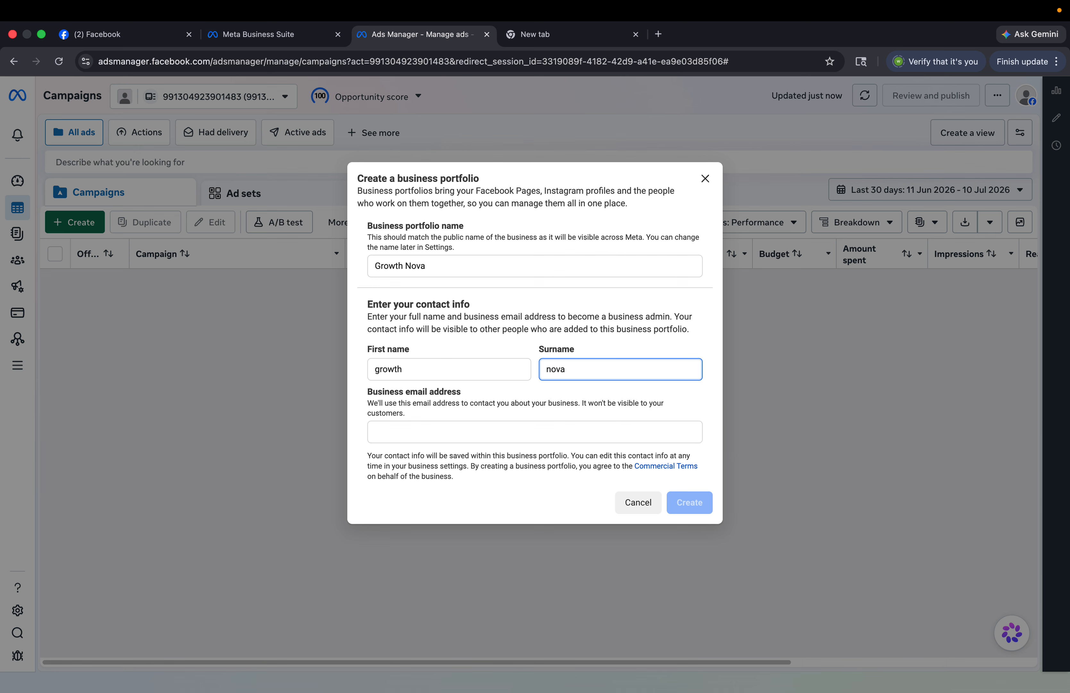
pyautogui.press('BackSpace')
pyautogui.write('N')
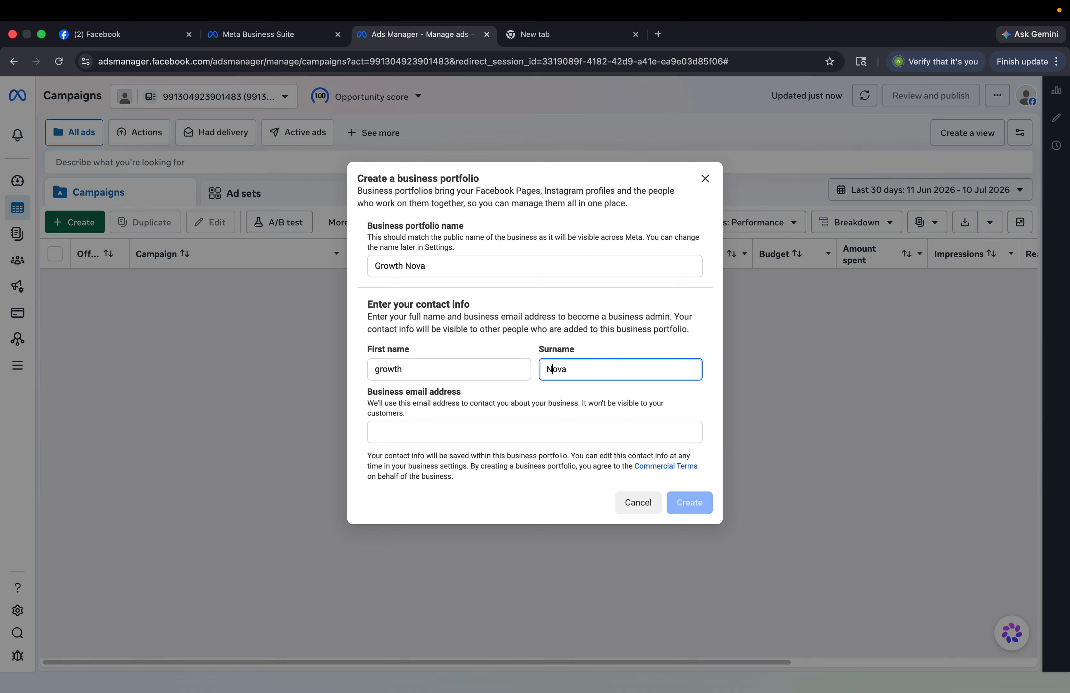
pyautogui.click(382, 372)
pyautogui.press('BackSpace')
pyautogui.press('Delete')
pyautogui.write('Gr')
# - Paste the business email, submit the portfolio, and close the form after the limit error
pyautogui.click(496, 428)
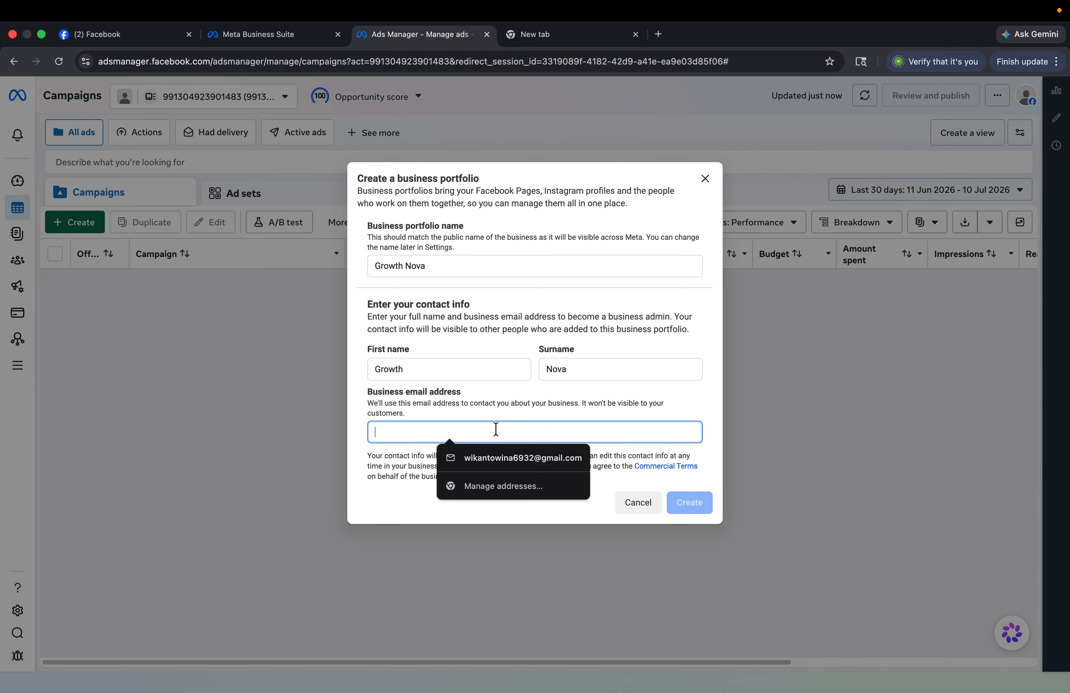
pyautogui.click(544, 32)
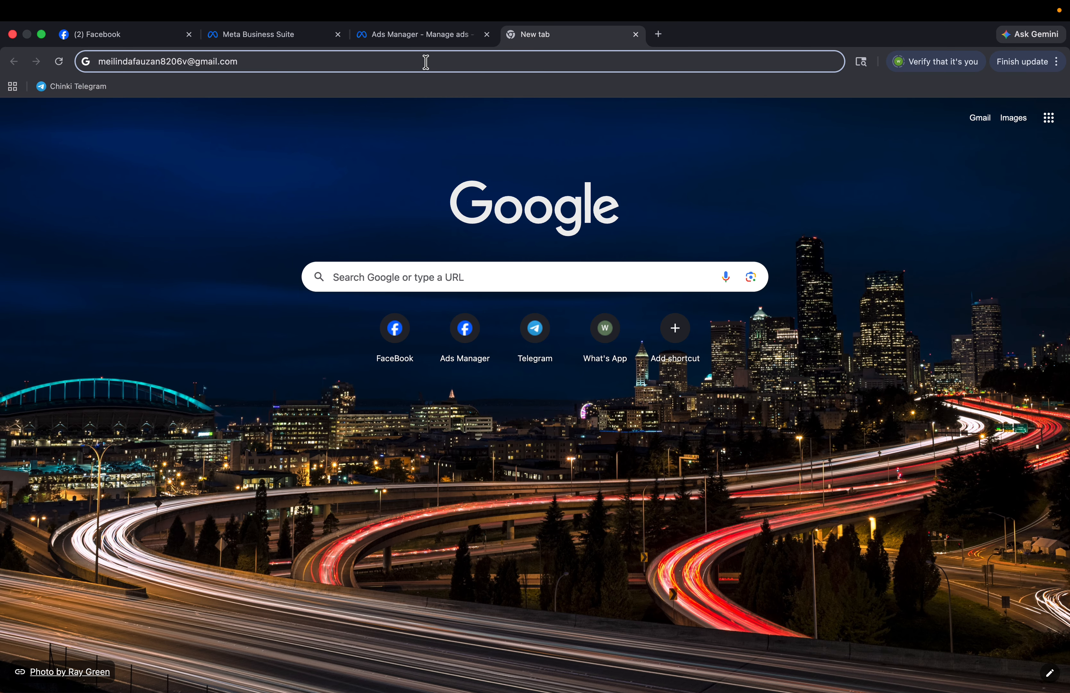
pyautogui.click(426, 61)
pyautogui.press('super+c')
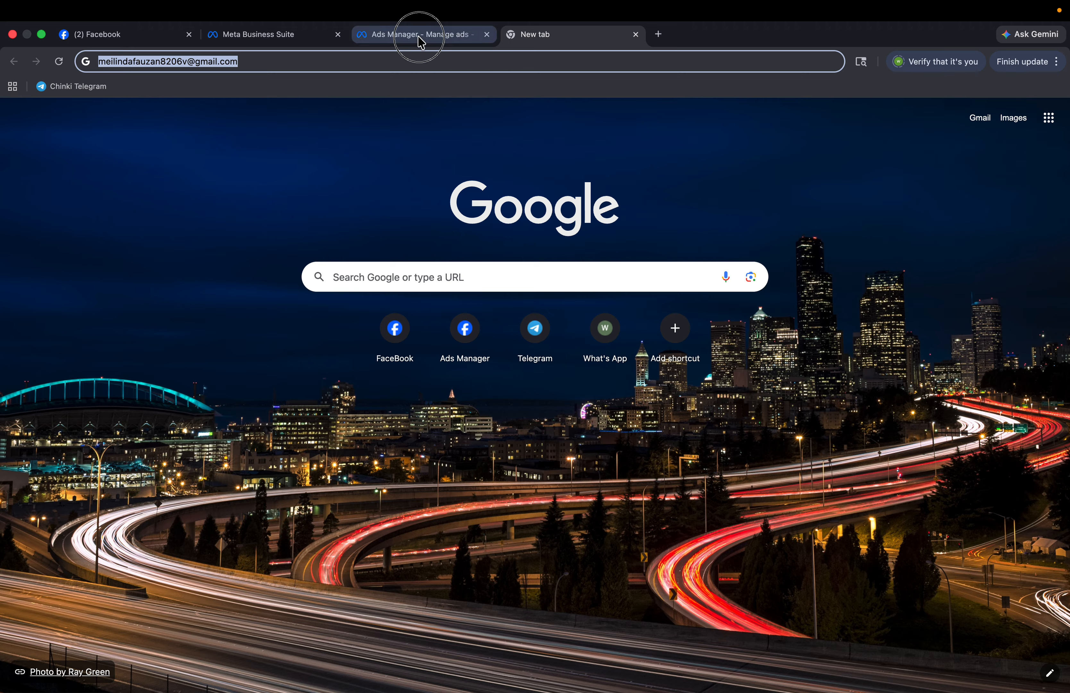
pyautogui.click(417, 35)
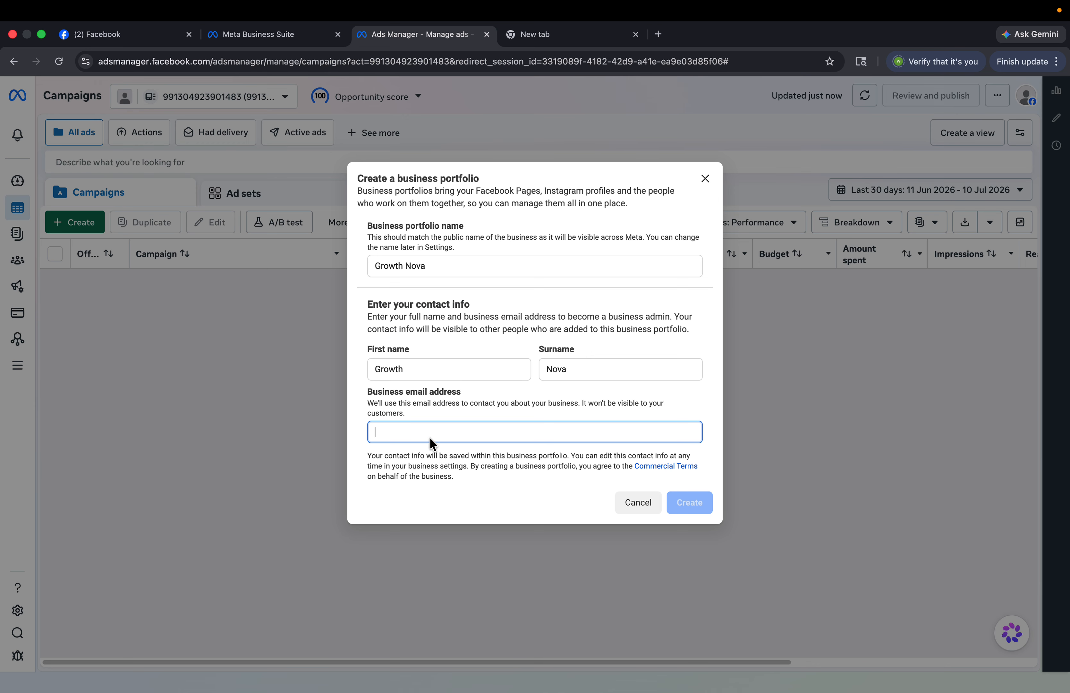
pyautogui.press('super+v')
pyautogui.click(691, 503)
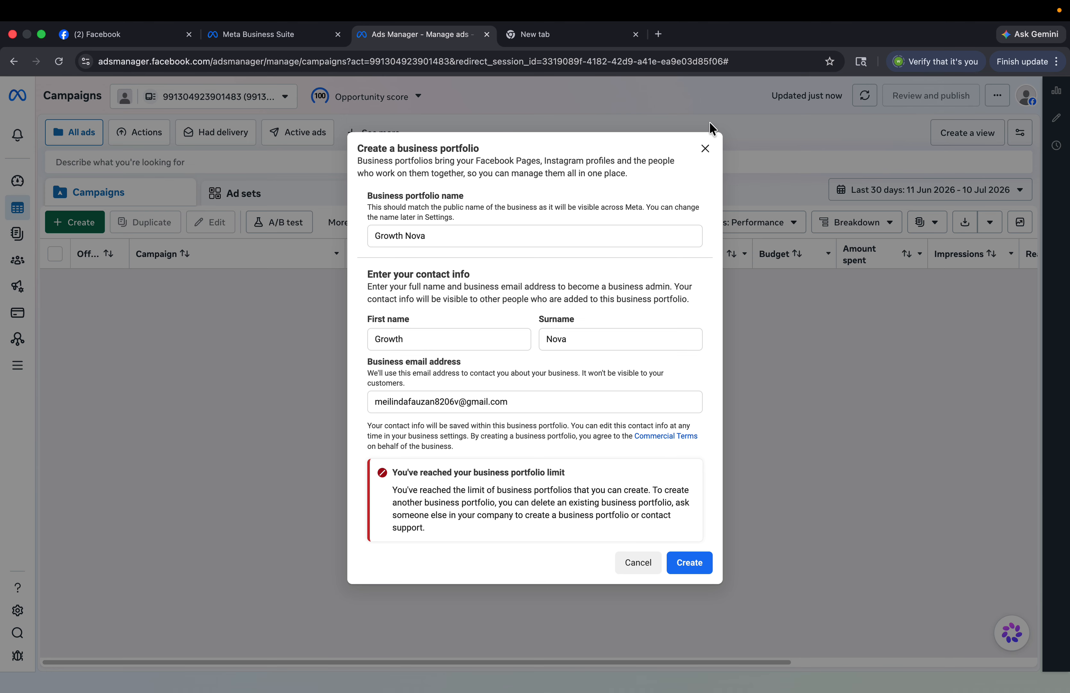
pyautogui.click(705, 148)
# - Reload Ads Manager, select the Lucky Air 1 portfolio and open its Business settings
pyautogui.click(253, 92)
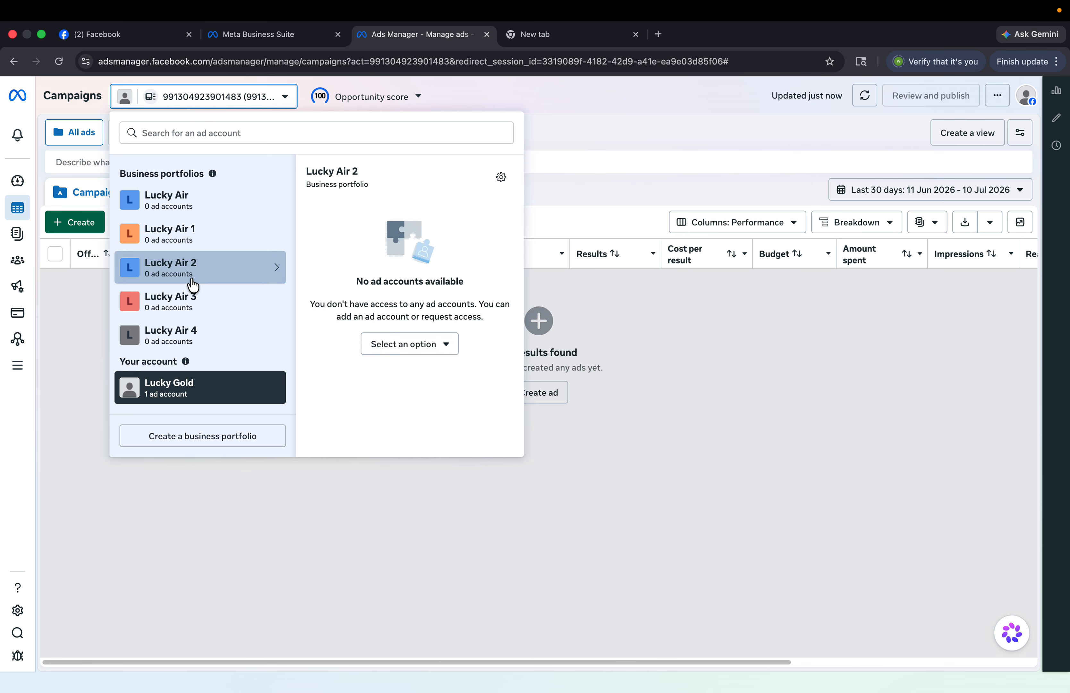
pyautogui.moveTo(160, 199)
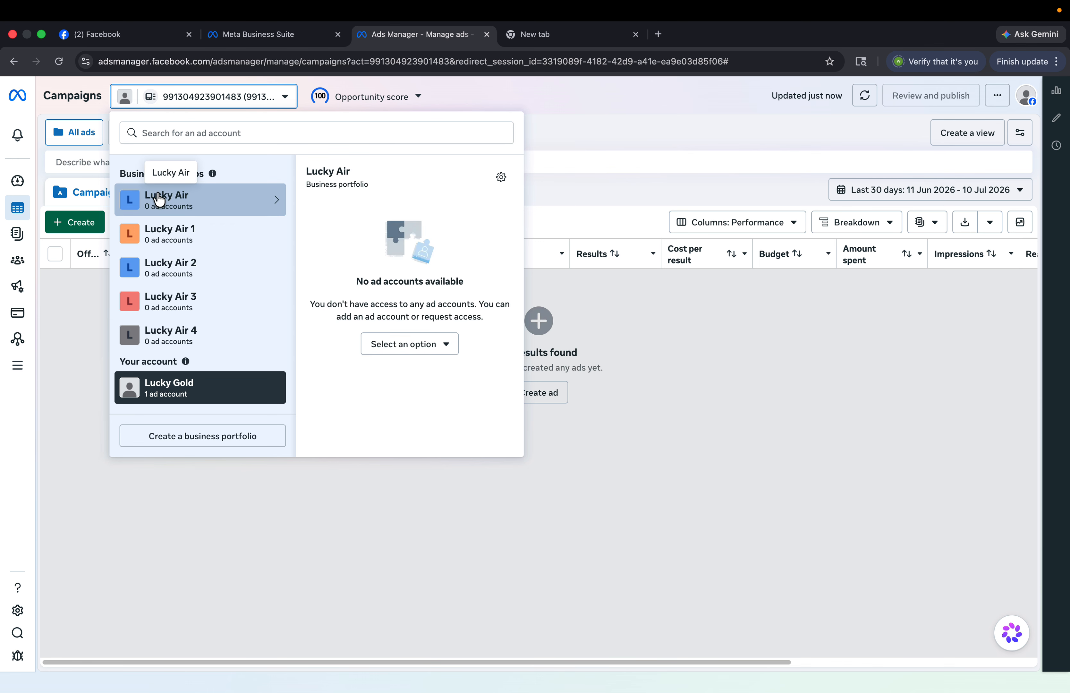
pyautogui.click(869, 370)
pyautogui.click(59, 63)
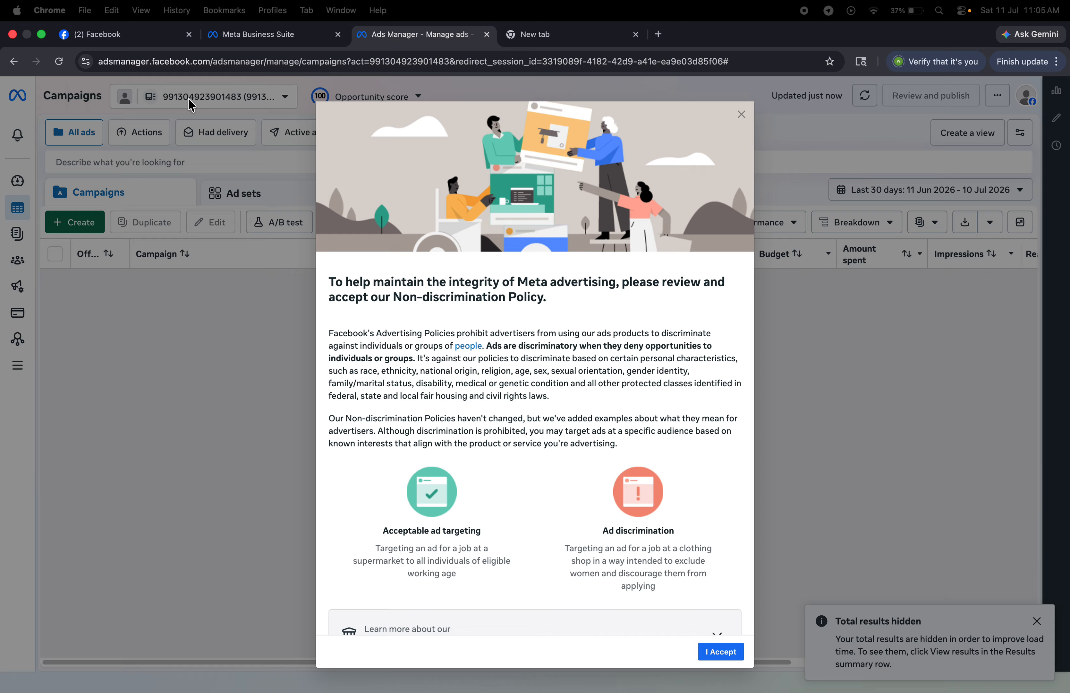
pyautogui.doubleClick(191, 98)
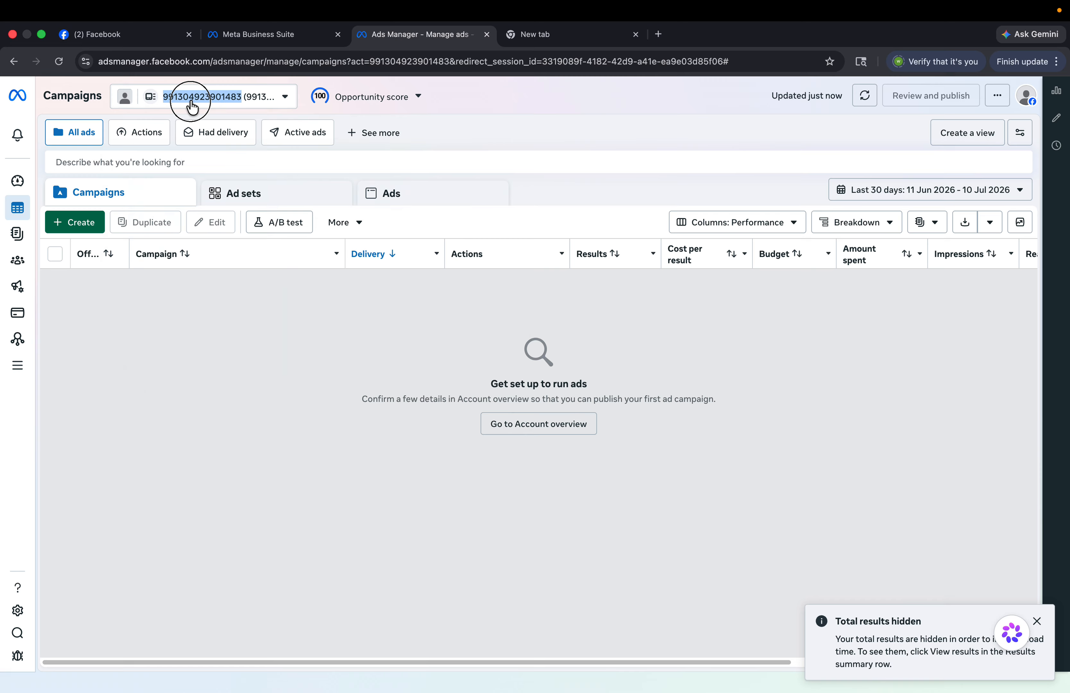
pyautogui.click(207, 207)
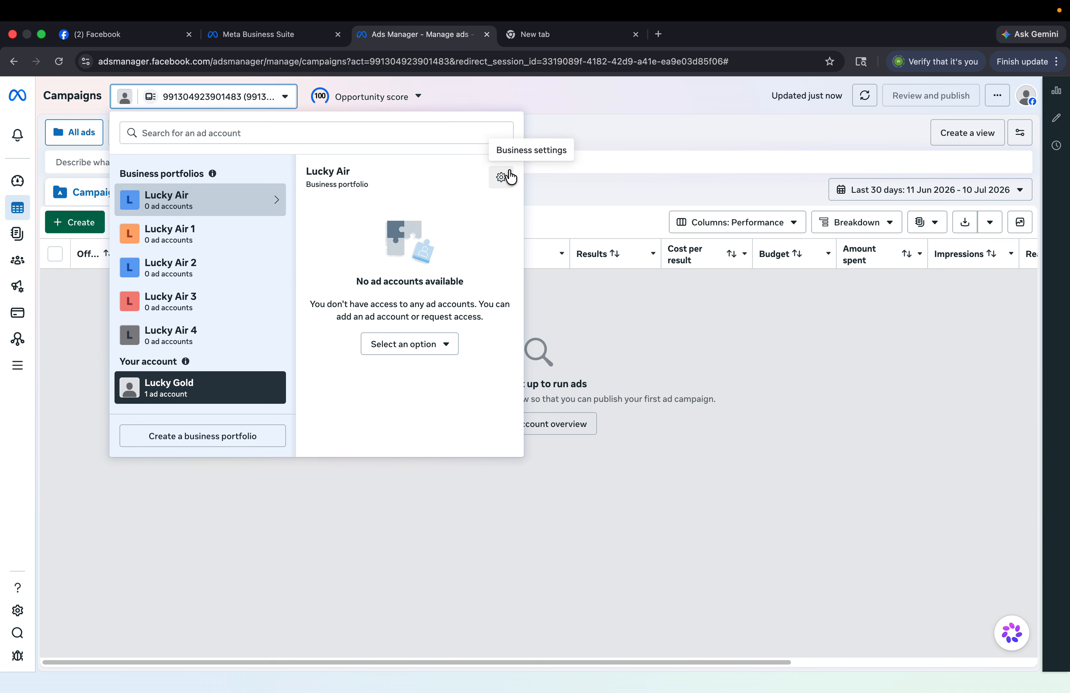
pyautogui.click(245, 228)
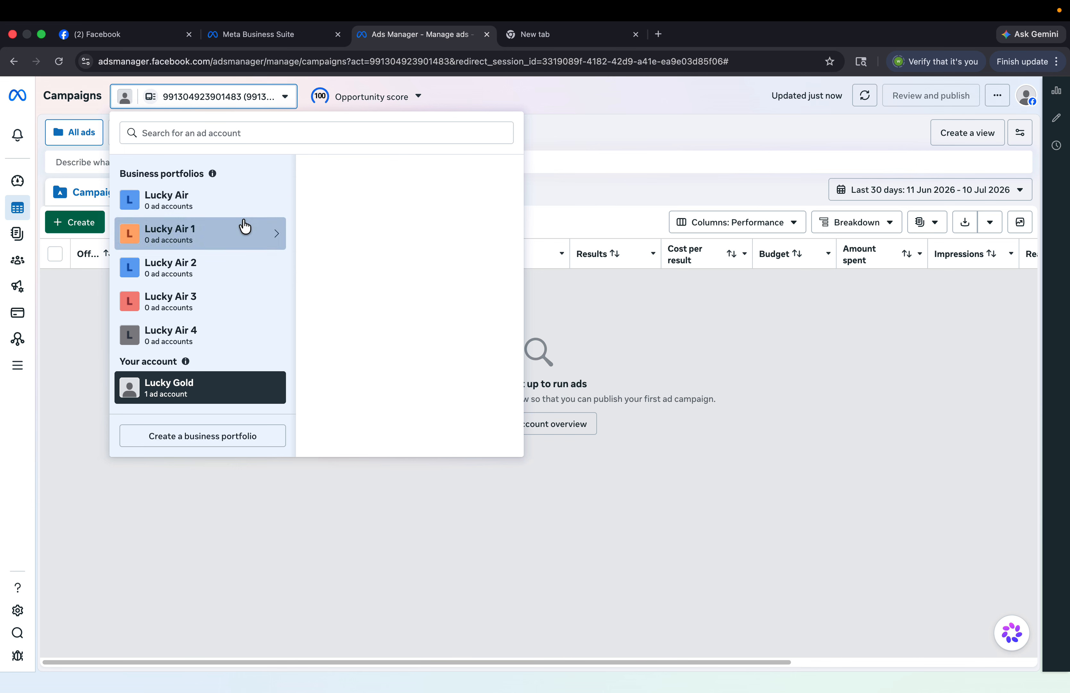
pyautogui.click(216, 204)
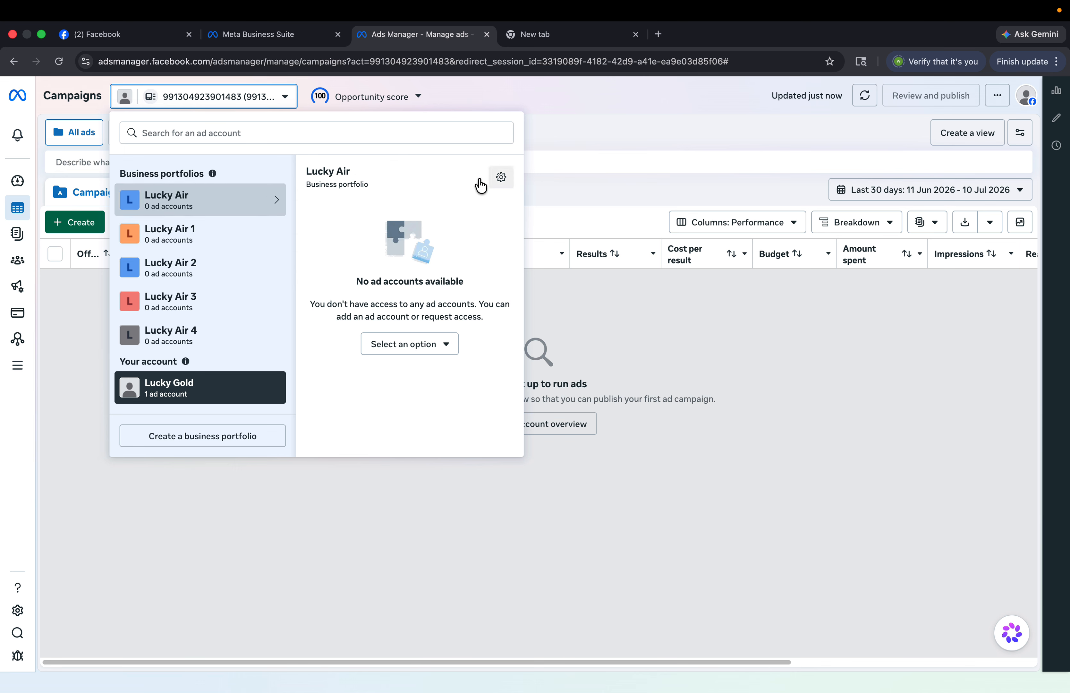
pyautogui.click(266, 233)
pyautogui.click(495, 181)
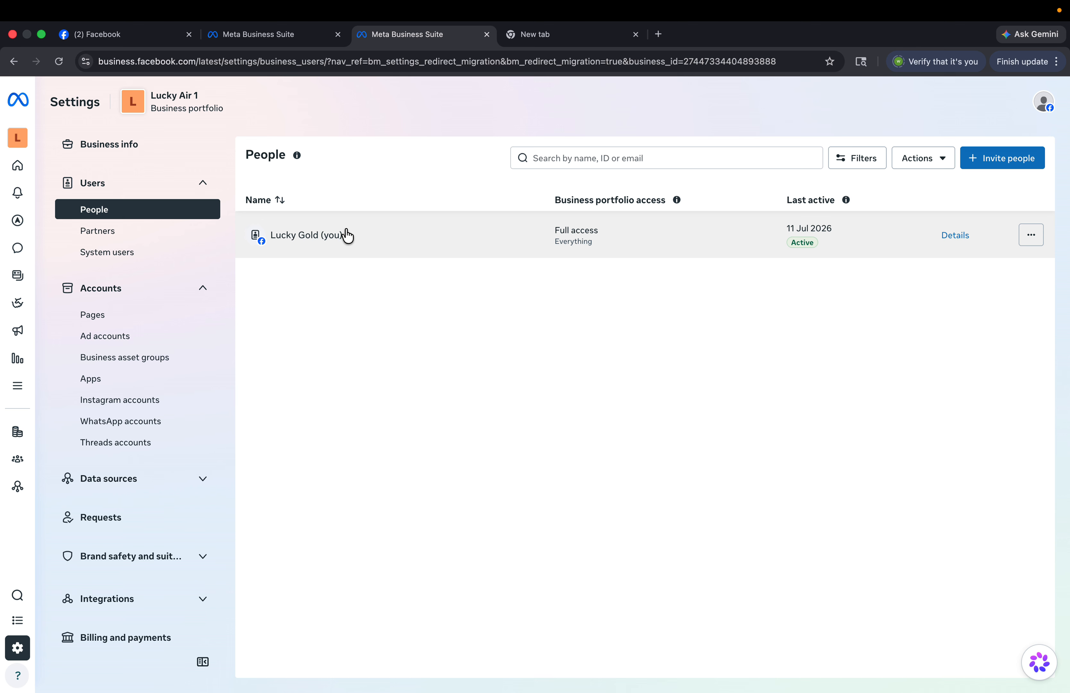
# - Start a new ad account named 'Growth Nova' with Asia/Kolkata time zone and INR currency
pyautogui.click(103, 336)
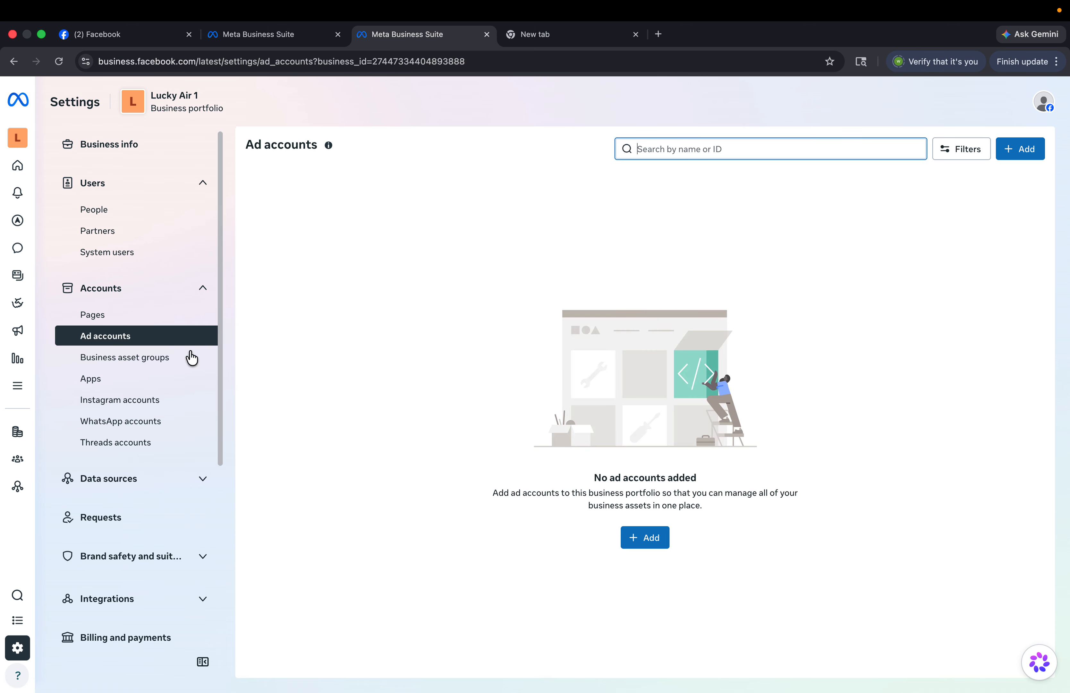
pyautogui.click(670, 552)
pyautogui.click(669, 547)
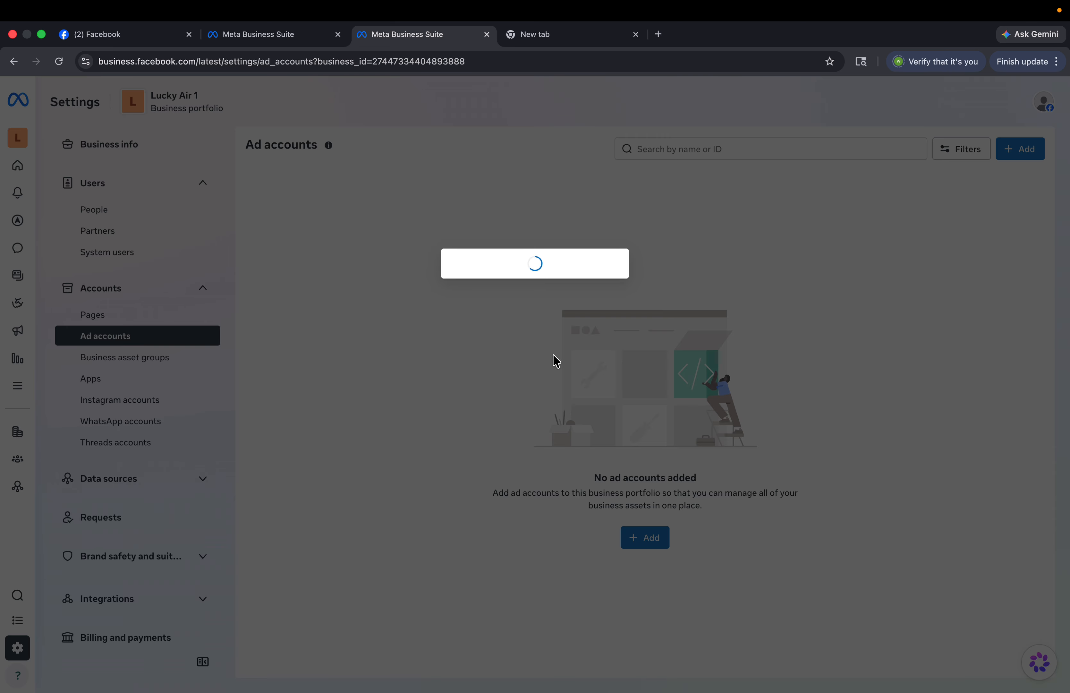
pyautogui.click(491, 233)
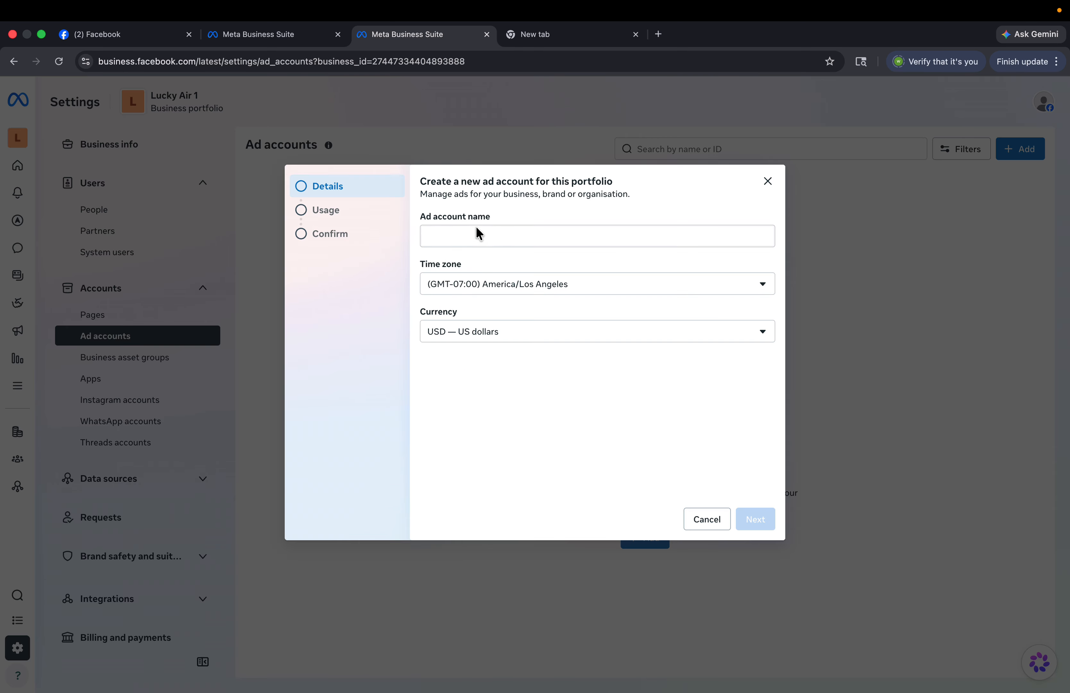
pyautogui.click(478, 233)
pyautogui.write('Growth Nova')
pyautogui.click(605, 293)
pyautogui.write('kol')
pyautogui.click(603, 341)
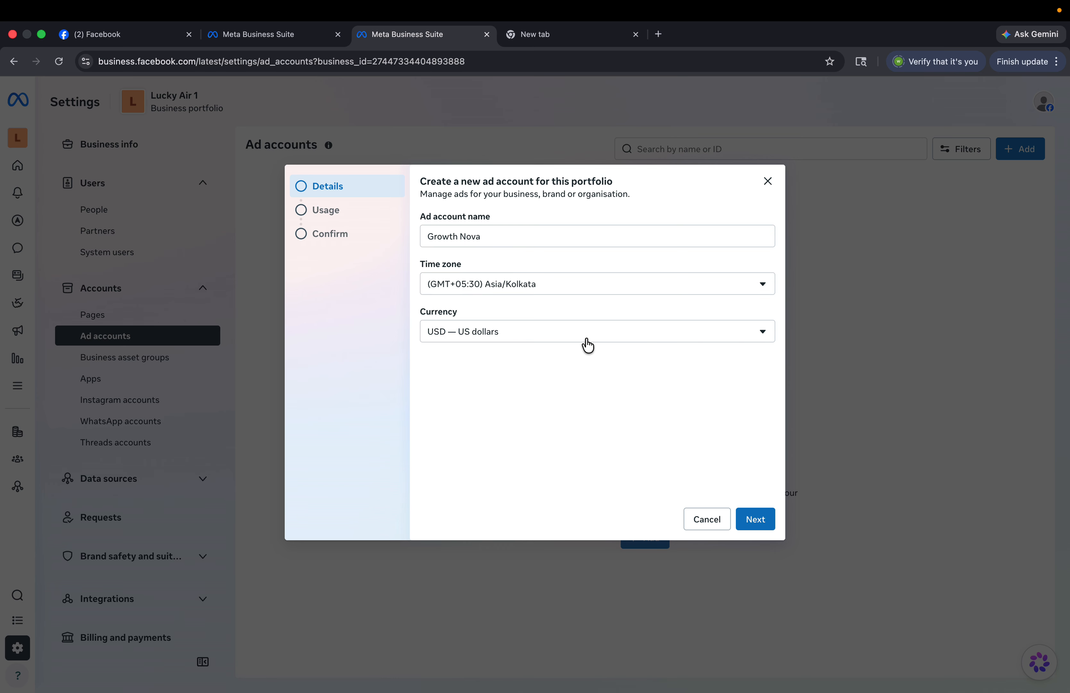
pyautogui.click(586, 341)
pyautogui.write('inr')
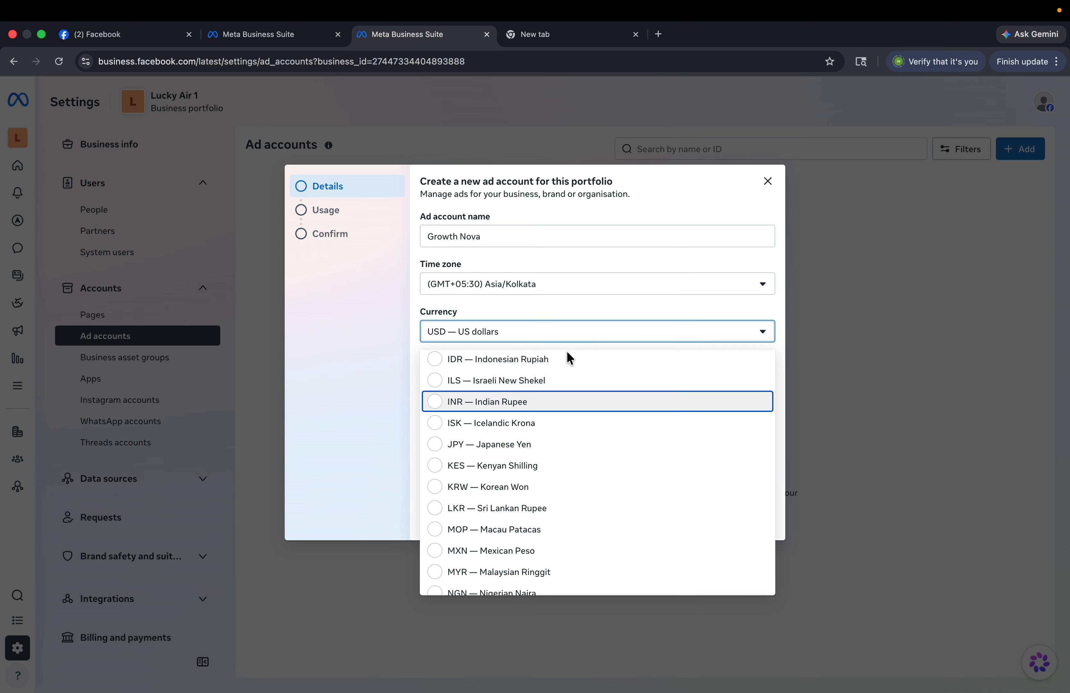
pyautogui.click(537, 402)
# - Assign the account to my business, accept the terms, and create it
pyautogui.click(760, 519)
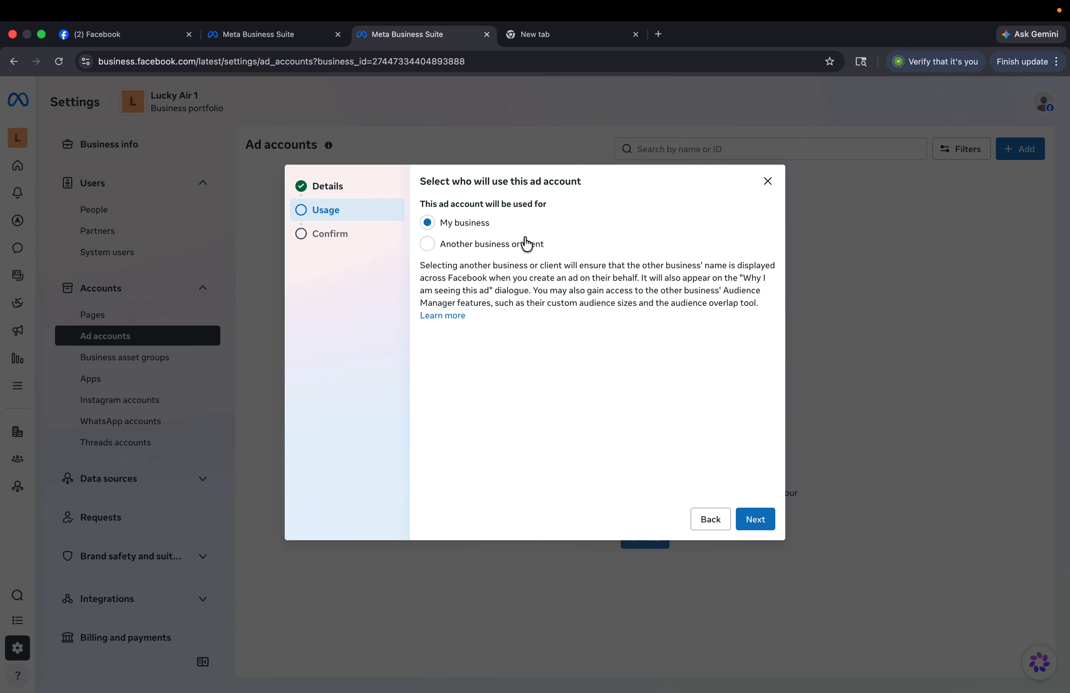
pyautogui.click(760, 529)
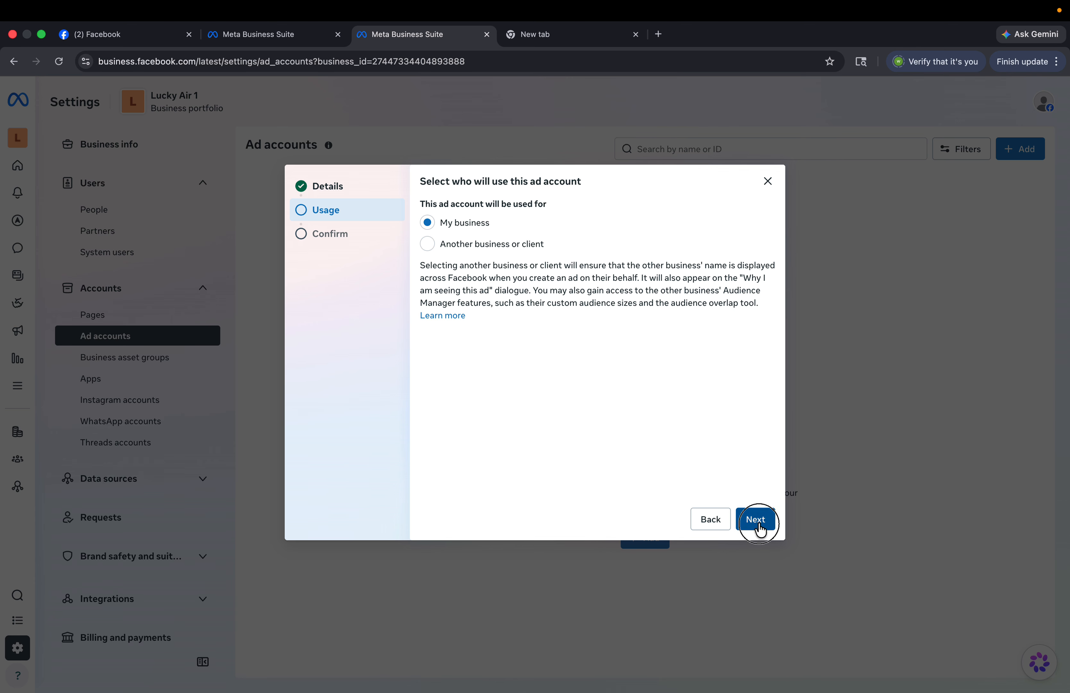
pyautogui.click(443, 395)
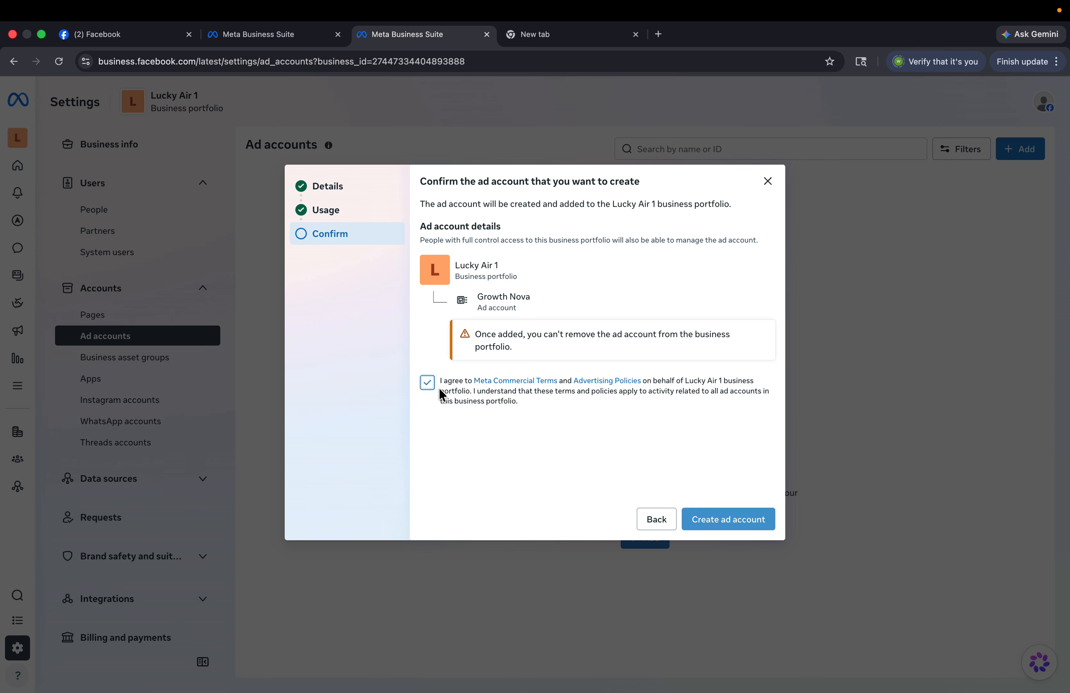
pyautogui.click(708, 518)
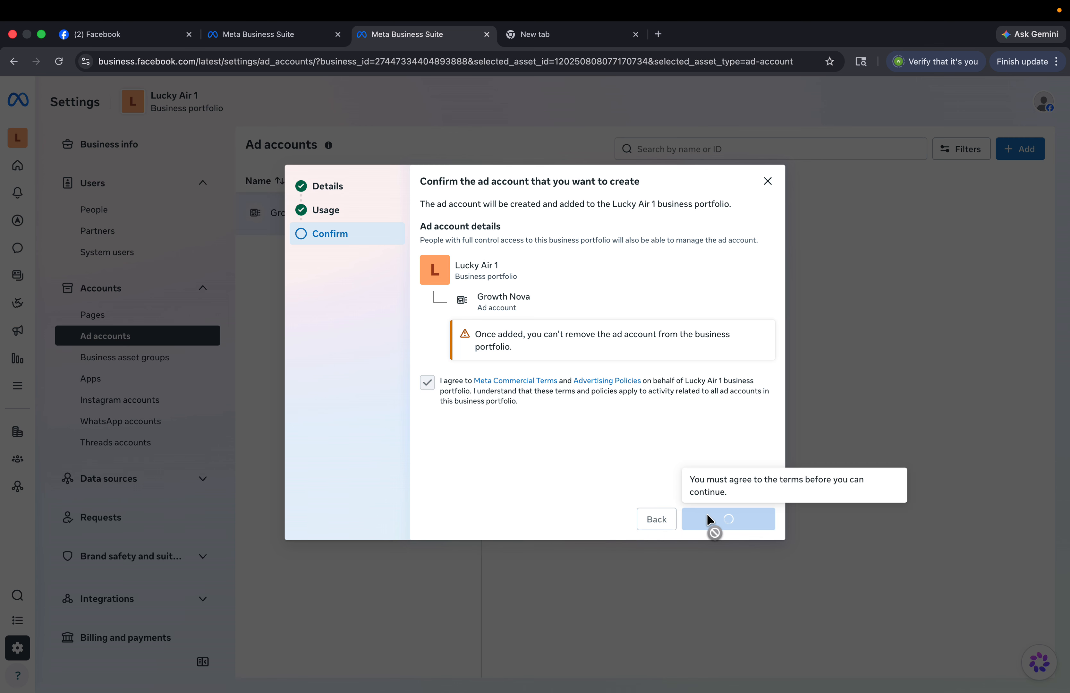
pyautogui.click(768, 182)
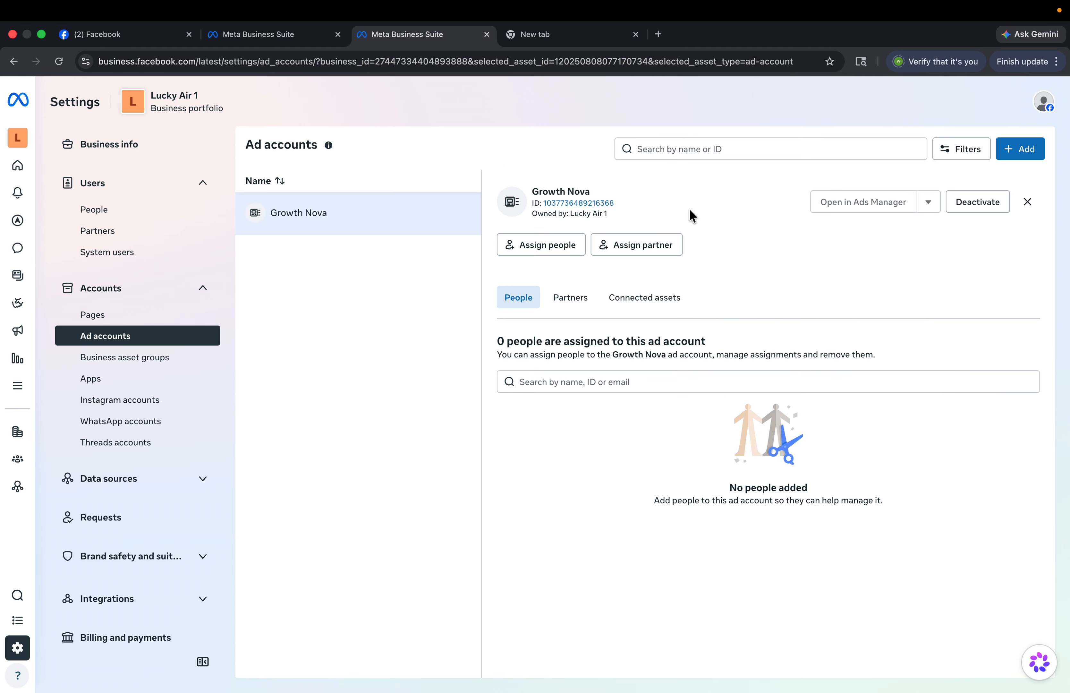
# - Assign everyone in the people list to Growth Nova with full ad account control
pyautogui.click(558, 243)
pyautogui.click(381, 279)
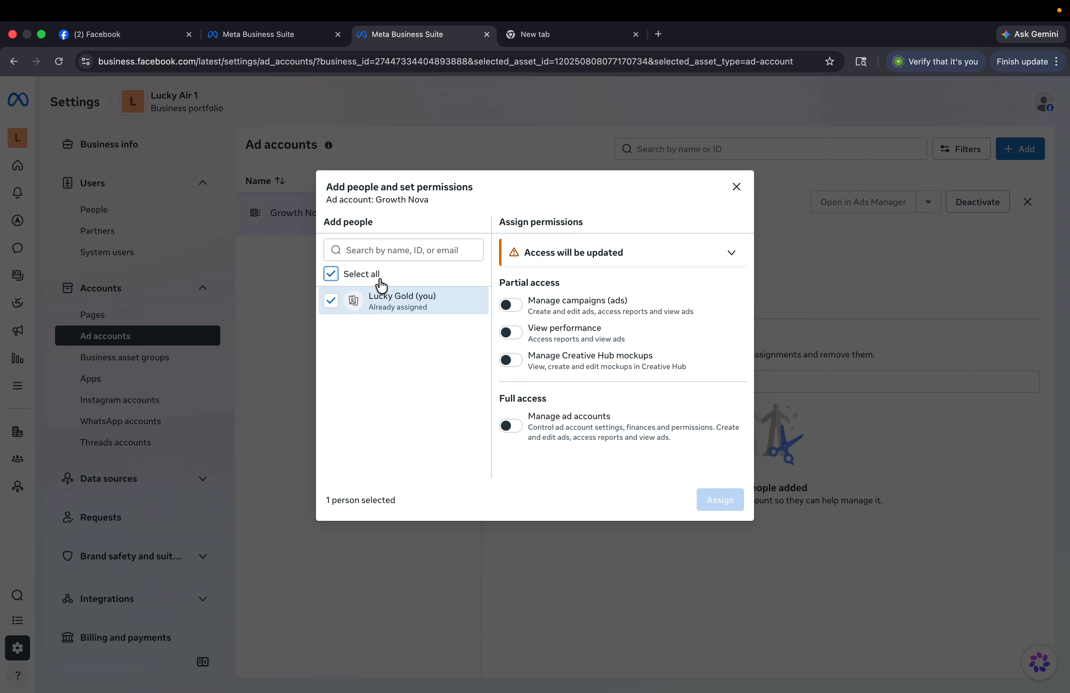
pyautogui.click(511, 425)
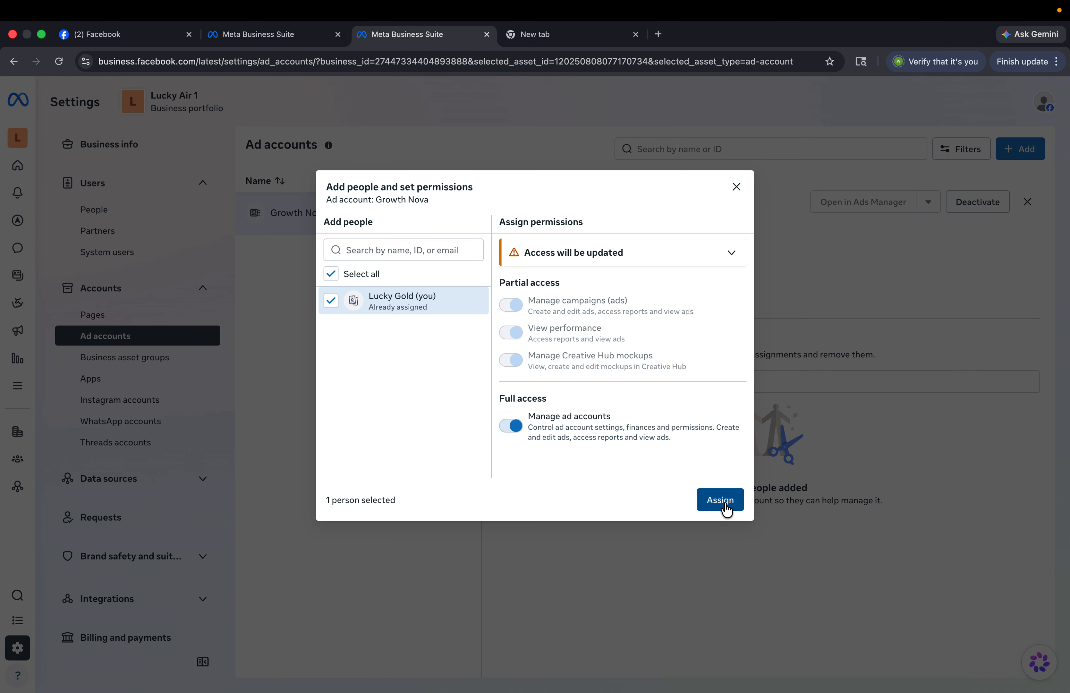
pyautogui.click(720, 500)
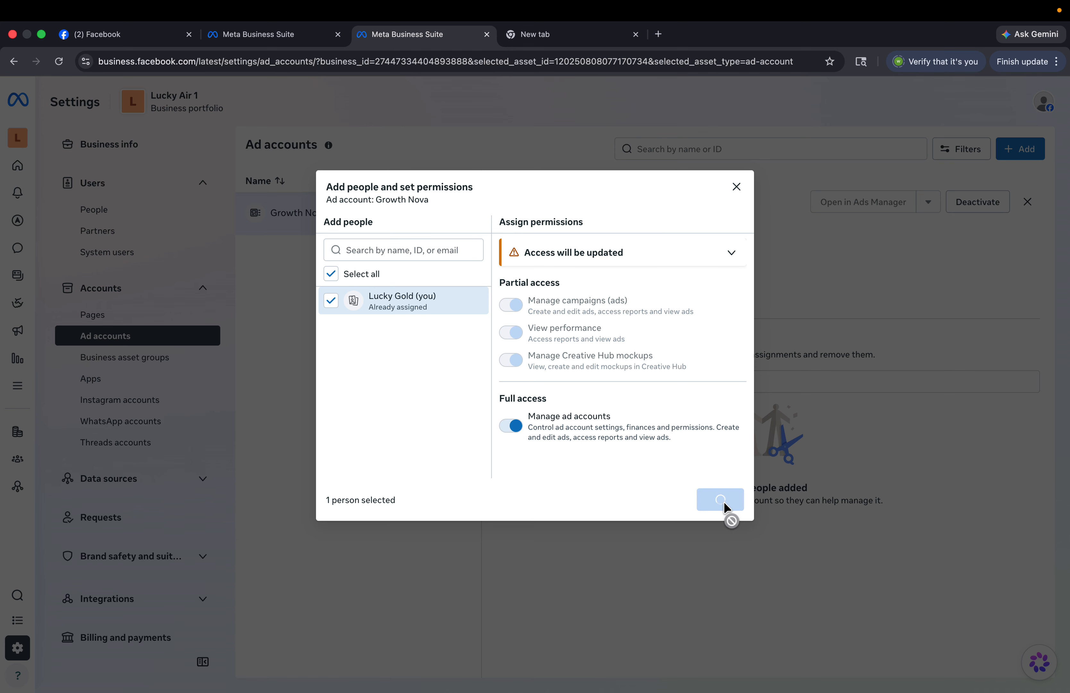
pyautogui.click(695, 450)
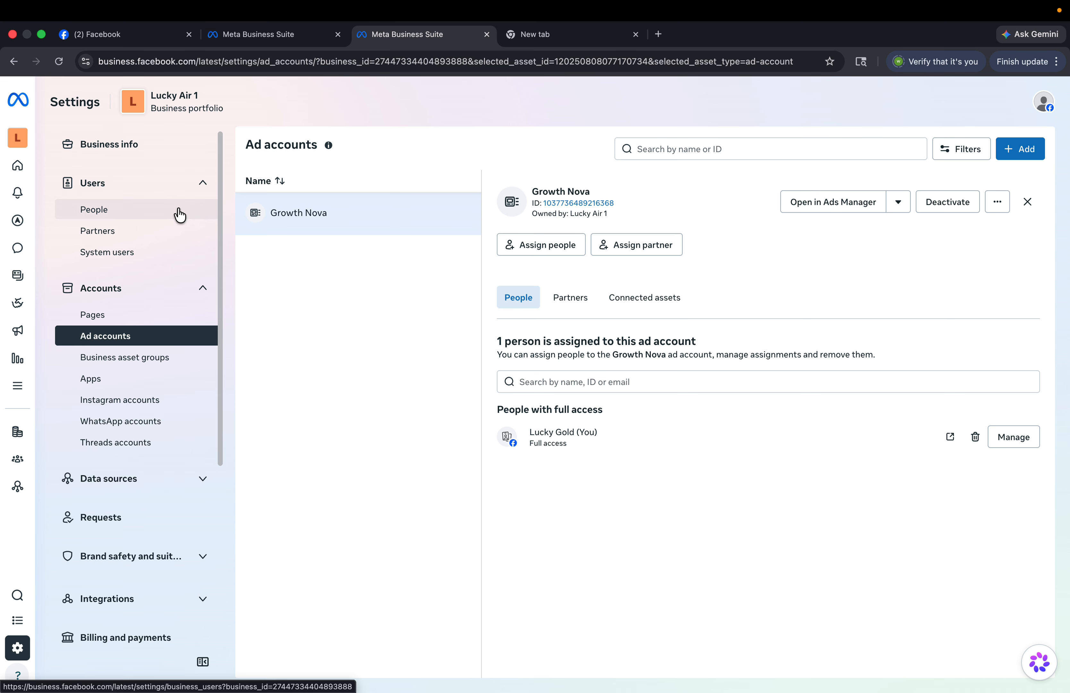
# - Check Lucky Air 1's empty Pages settings, then bring up the Lucky Air Facebook profile menu
pyautogui.click(161, 303)
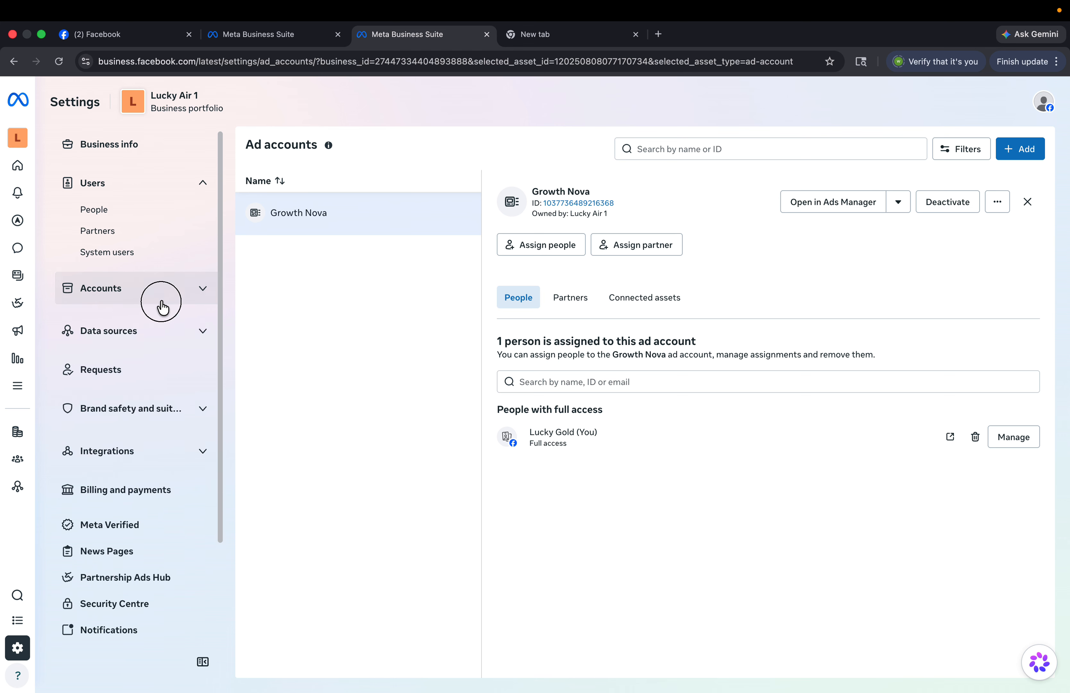
pyautogui.click(161, 302)
pyautogui.click(140, 318)
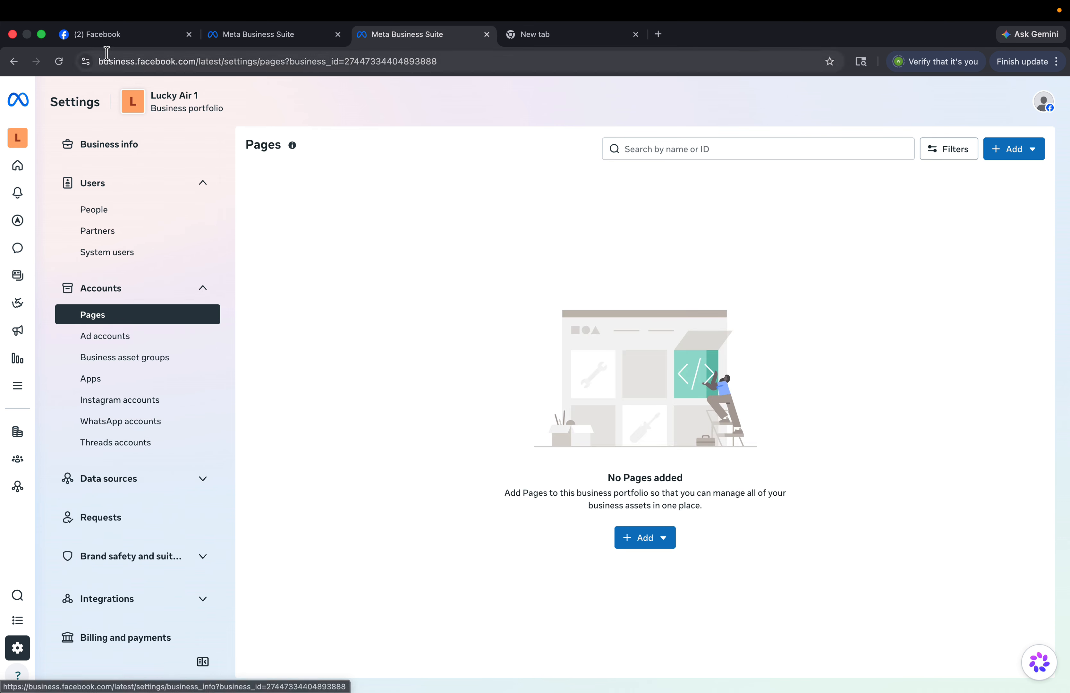
pyautogui.click(104, 35)
pyautogui.click(1054, 97)
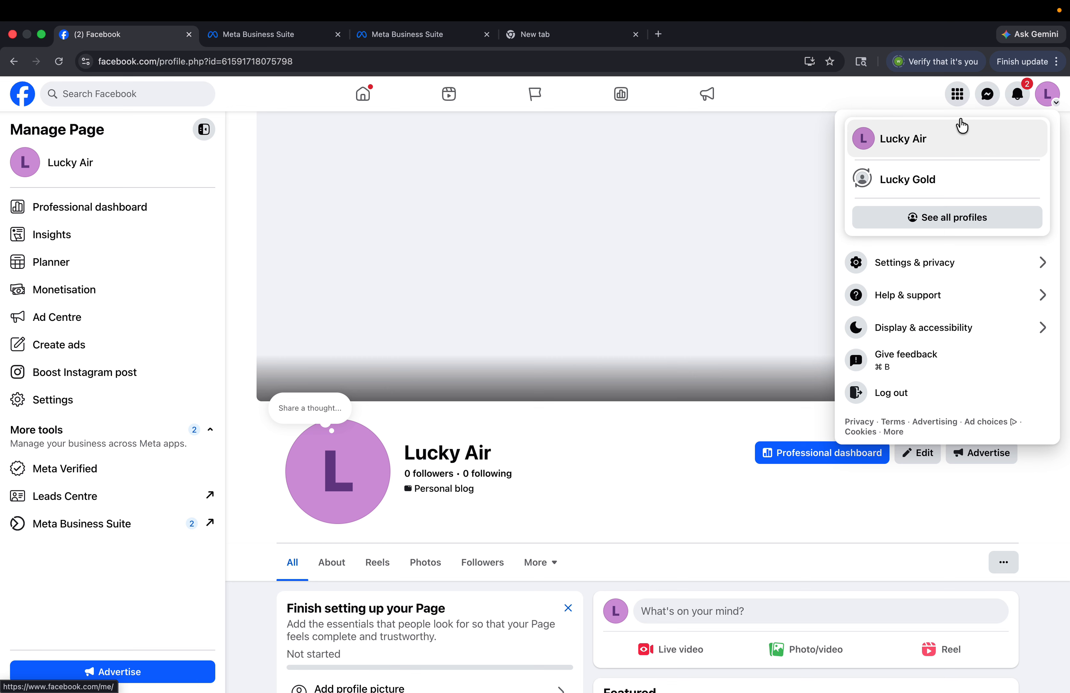
# - Copy the Lucky Air page's web address and return to the portfolio's Pages settings
pyautogui.click(583, 67)
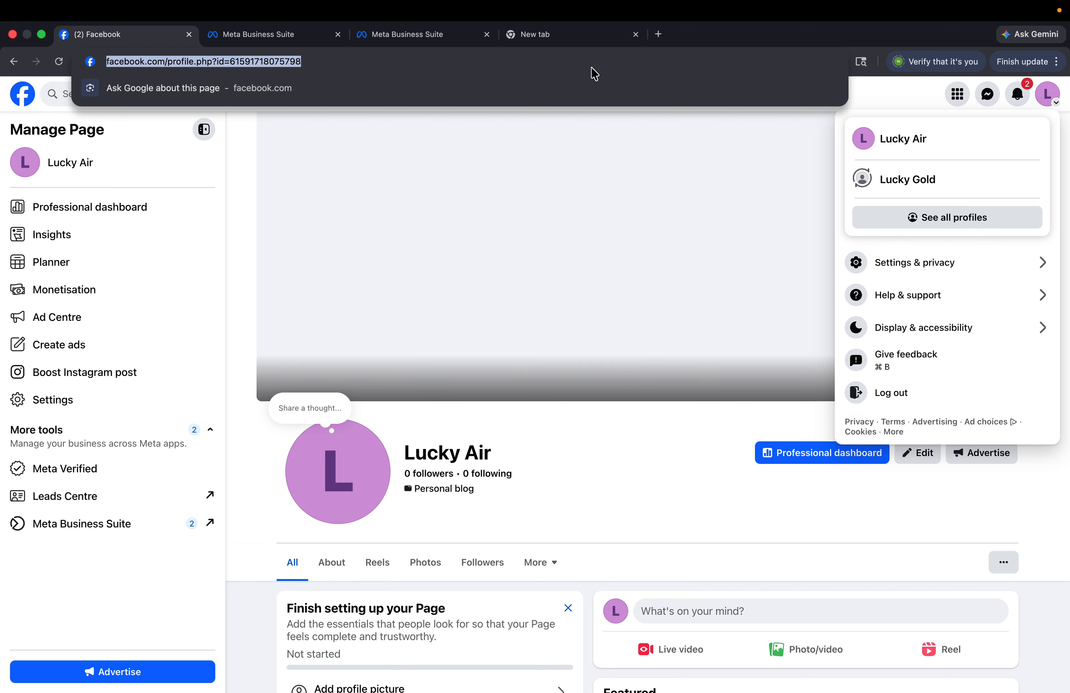
pyautogui.click(430, 232)
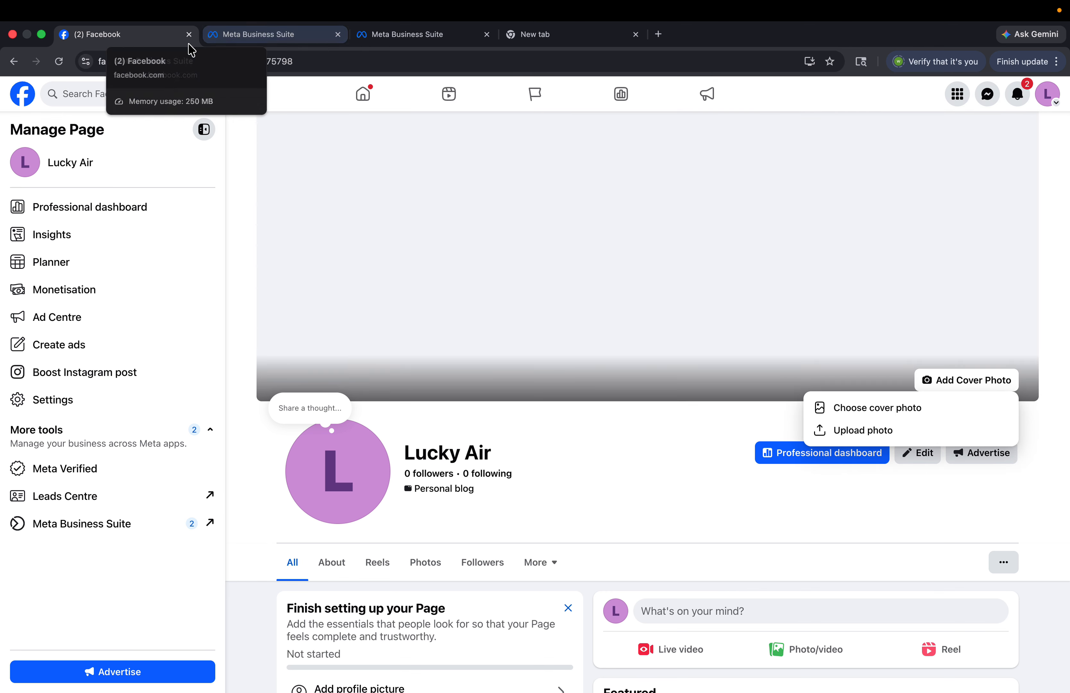
pyautogui.click(268, 63)
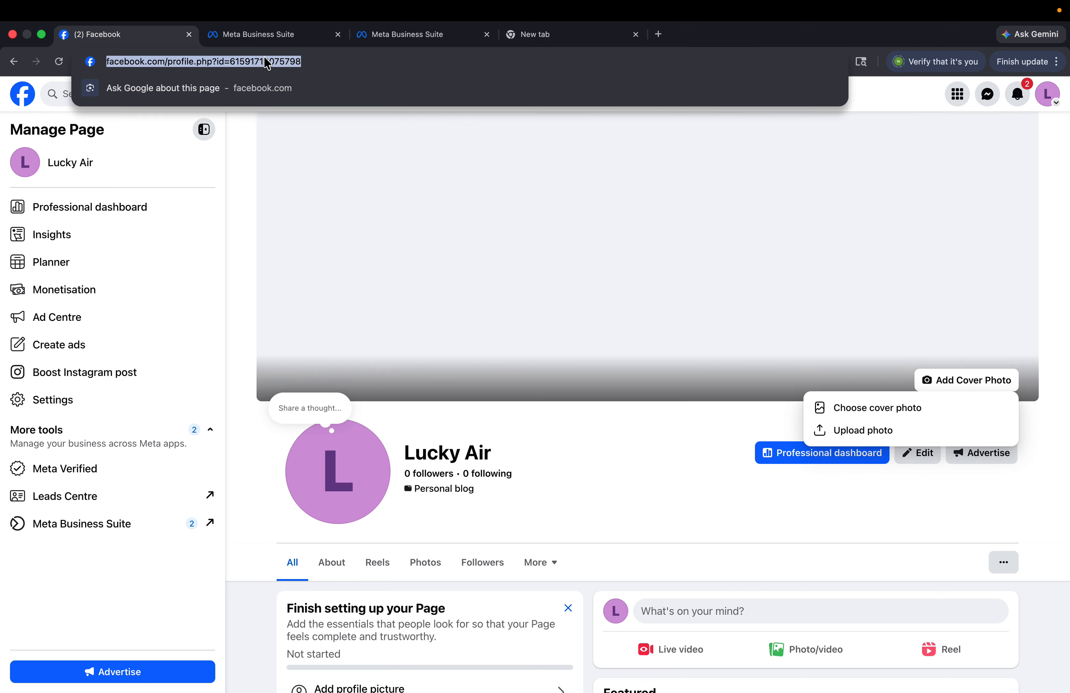
pyautogui.click(426, 38)
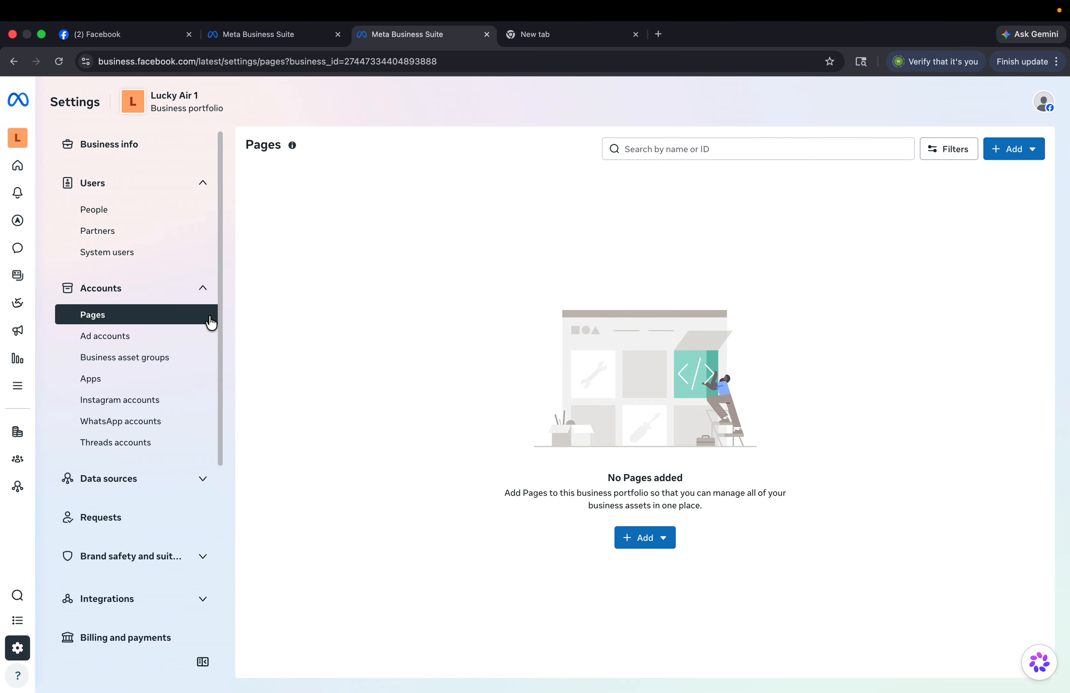
pyautogui.click(648, 537)
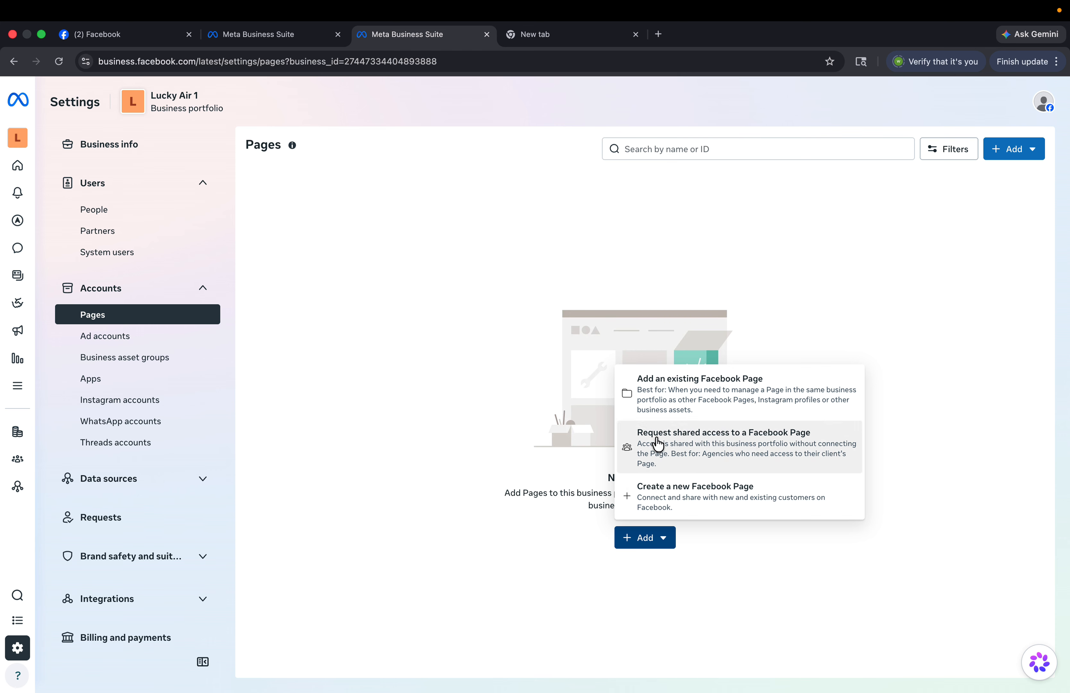
pyautogui.click(728, 392)
pyautogui.click(572, 310)
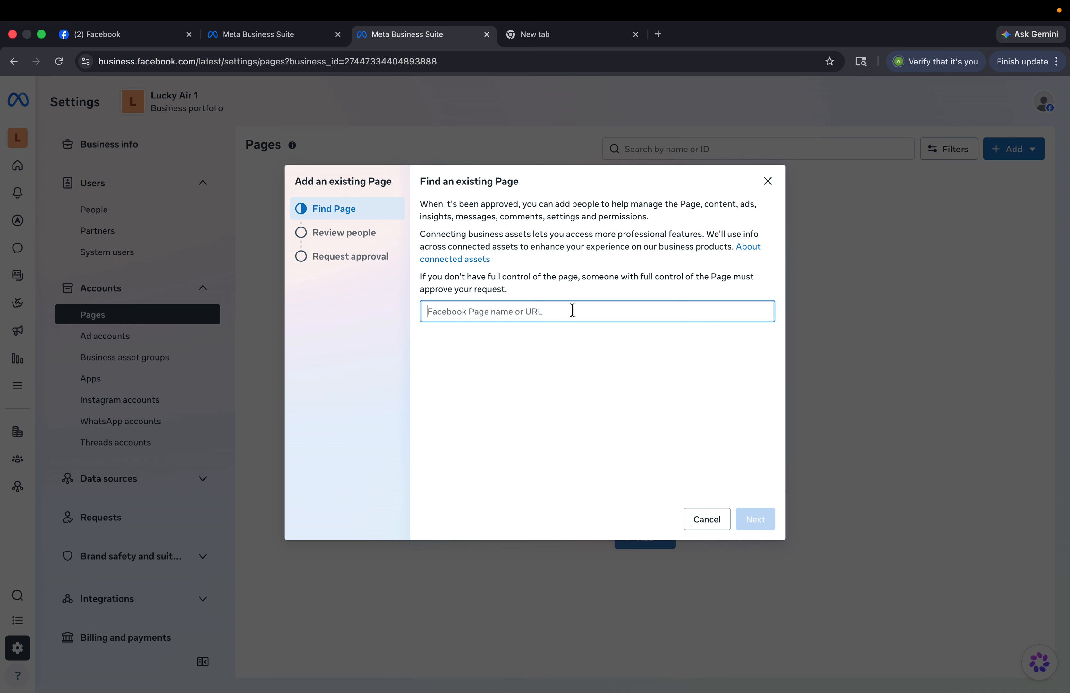
pyautogui.write('Lucky')
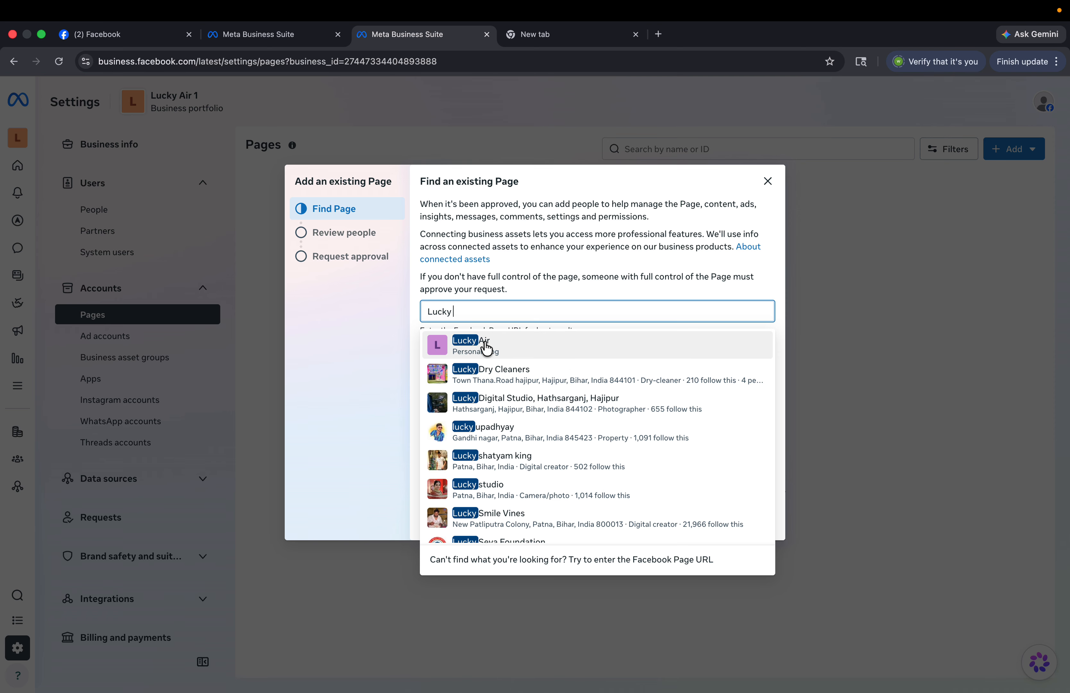
pyautogui.click(220, 314)
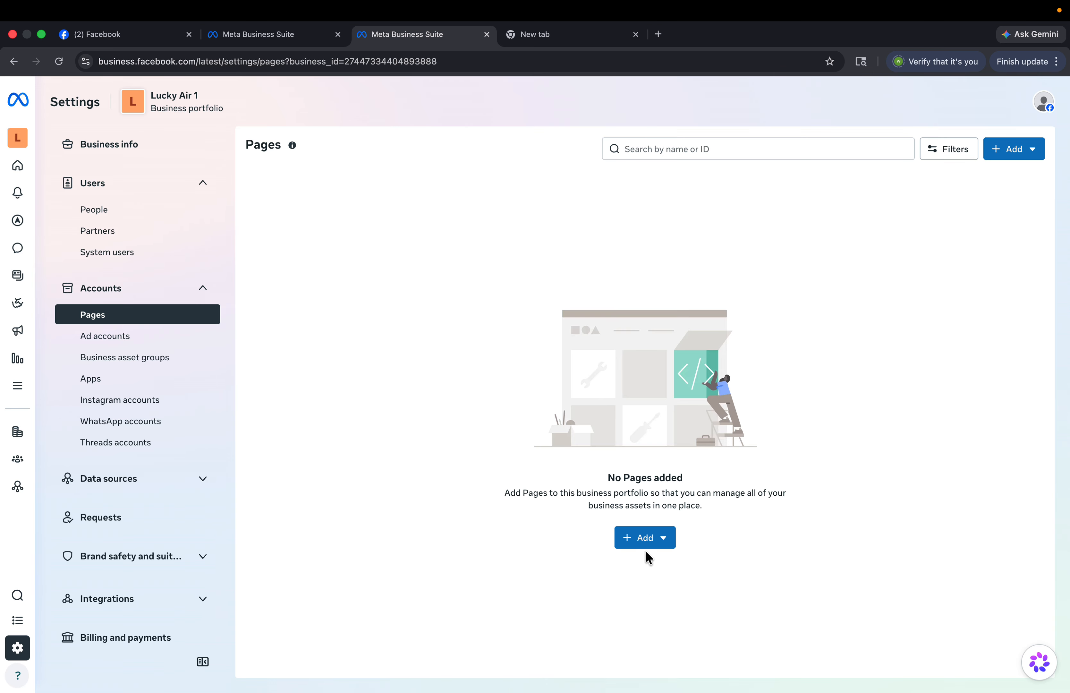
# - Add the existing Lucky Air Facebook Page by pasting its URL and accepting the terms
pyautogui.click(643, 540)
pyautogui.click(679, 380)
pyautogui.click(517, 311)
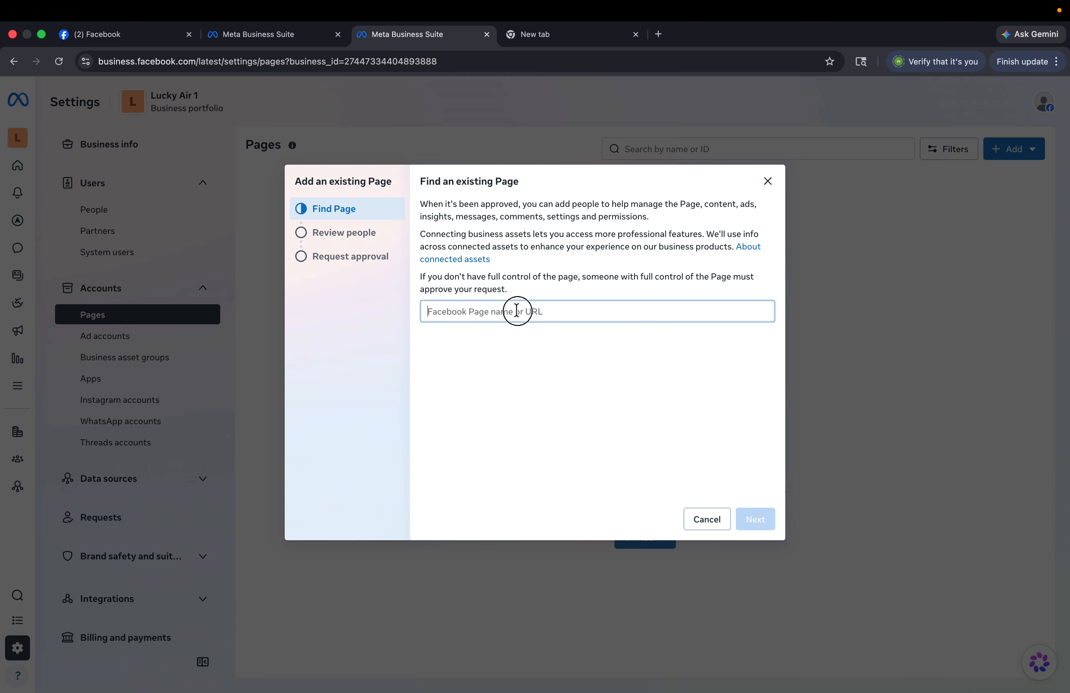
pyautogui.press('super+v')
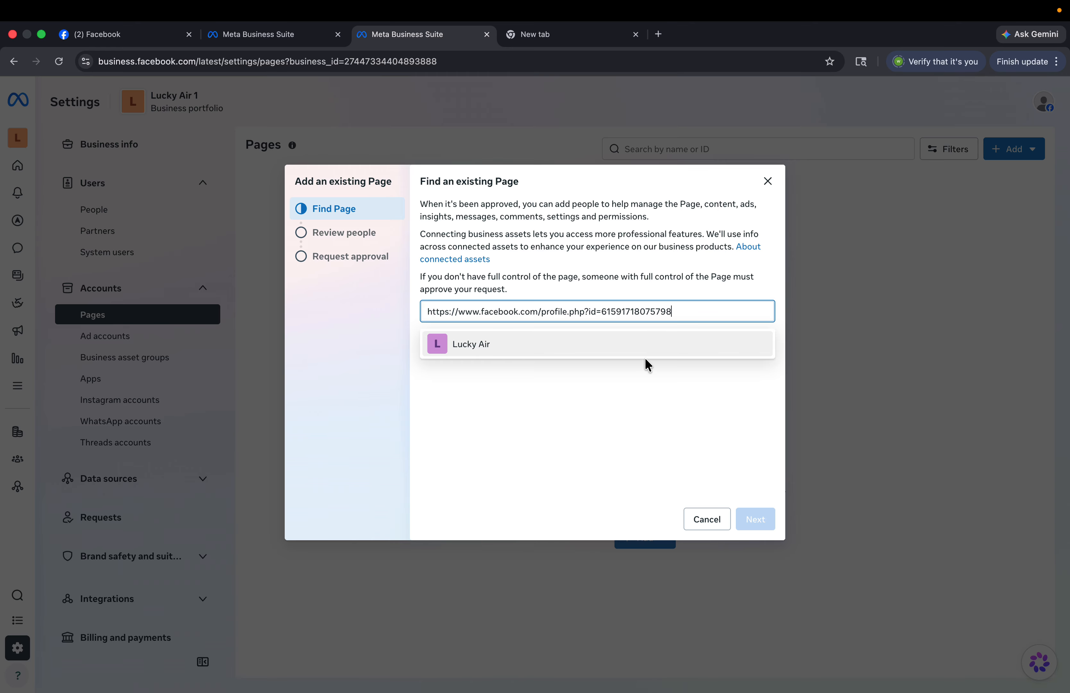
pyautogui.click(641, 347)
pyautogui.click(754, 520)
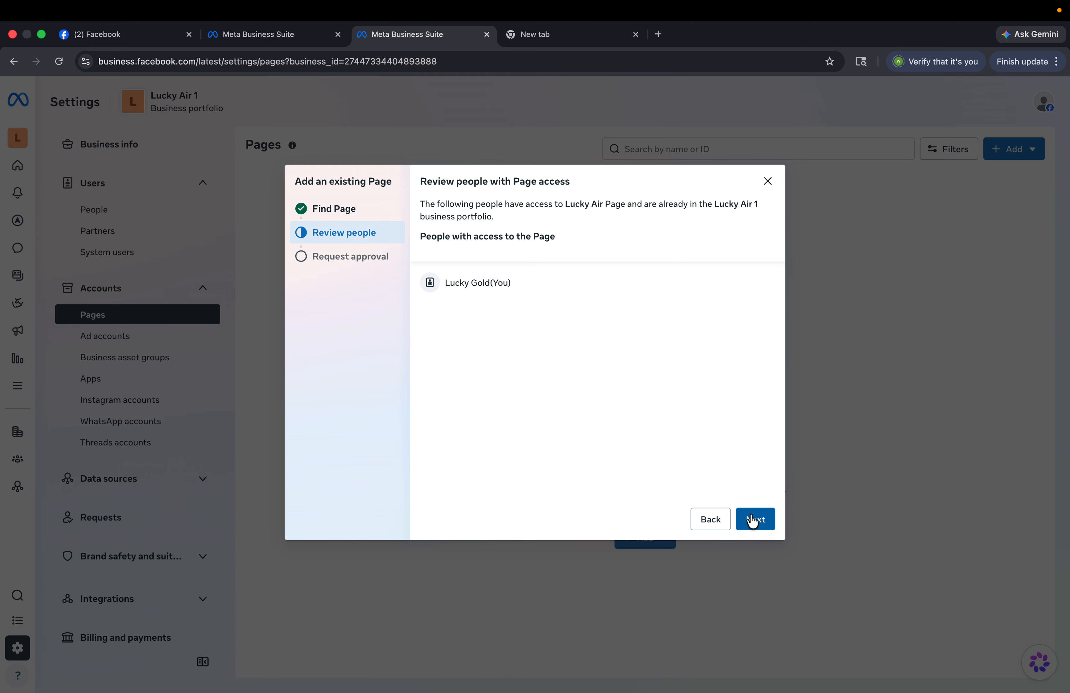
pyautogui.click(756, 520)
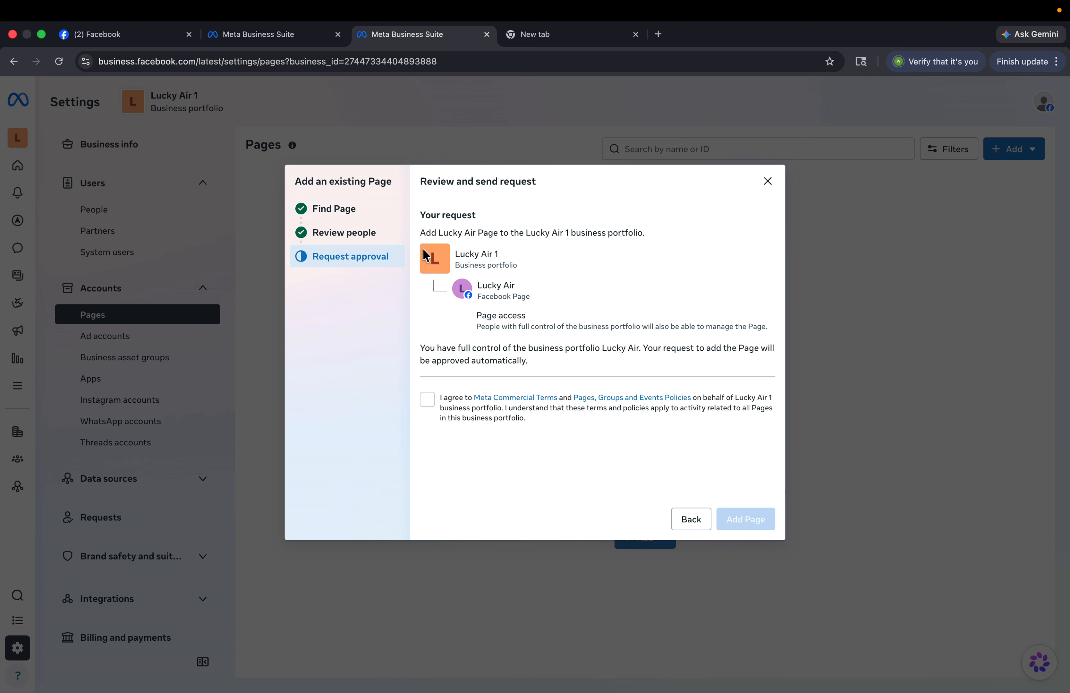
pyautogui.click(427, 399)
pyautogui.click(753, 521)
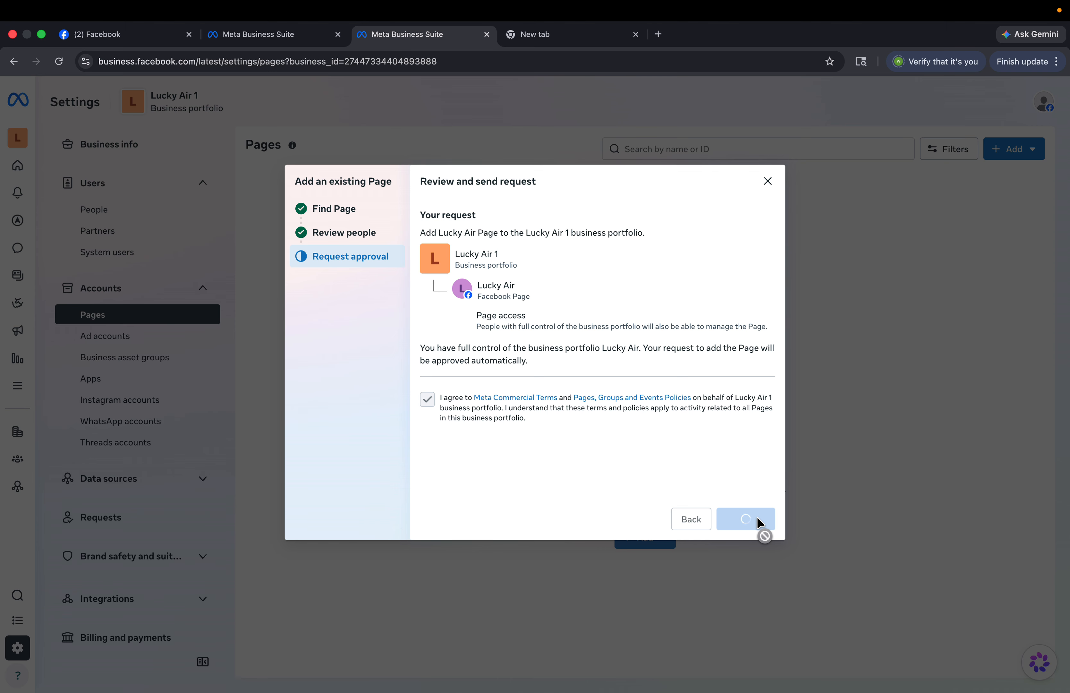
pyautogui.click(756, 520)
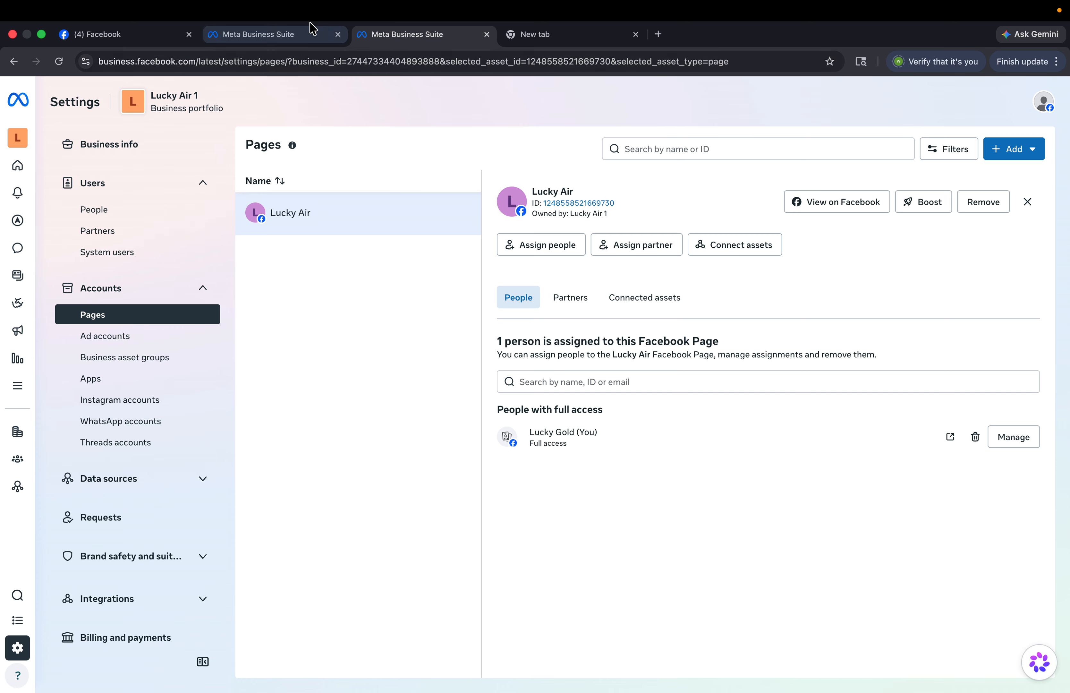
# - Open Lucky Air 1's Ad accounts settings and compare them with the Ads Manager account list
pyautogui.click(147, 356)
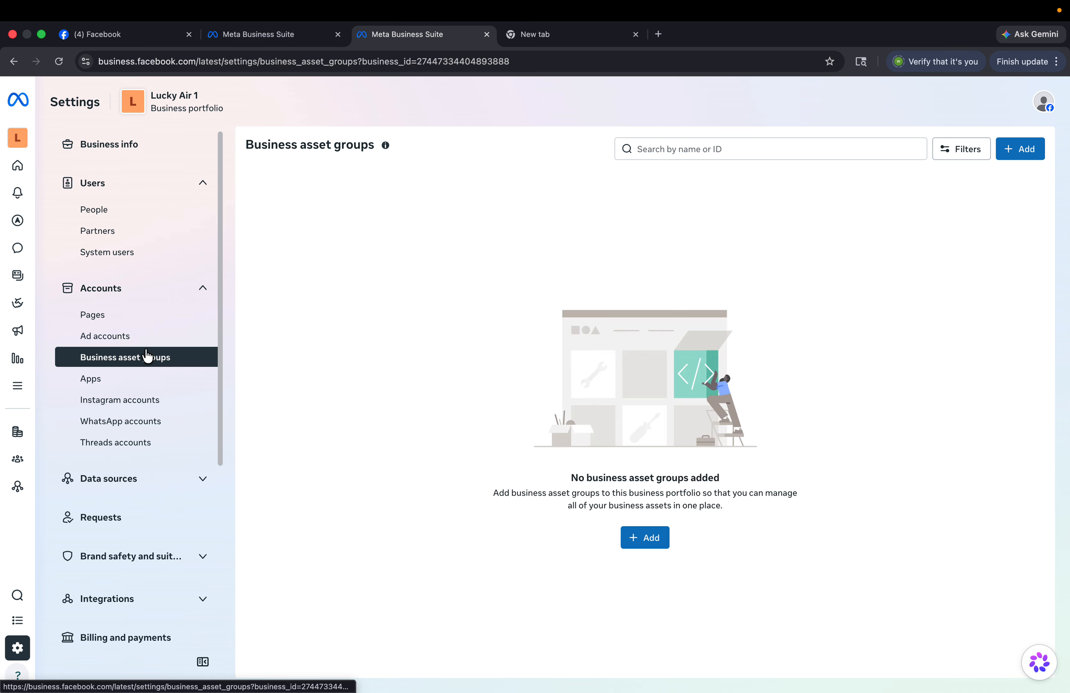
pyautogui.click(135, 335)
pyautogui.hotkey('ctrl', 'Left')
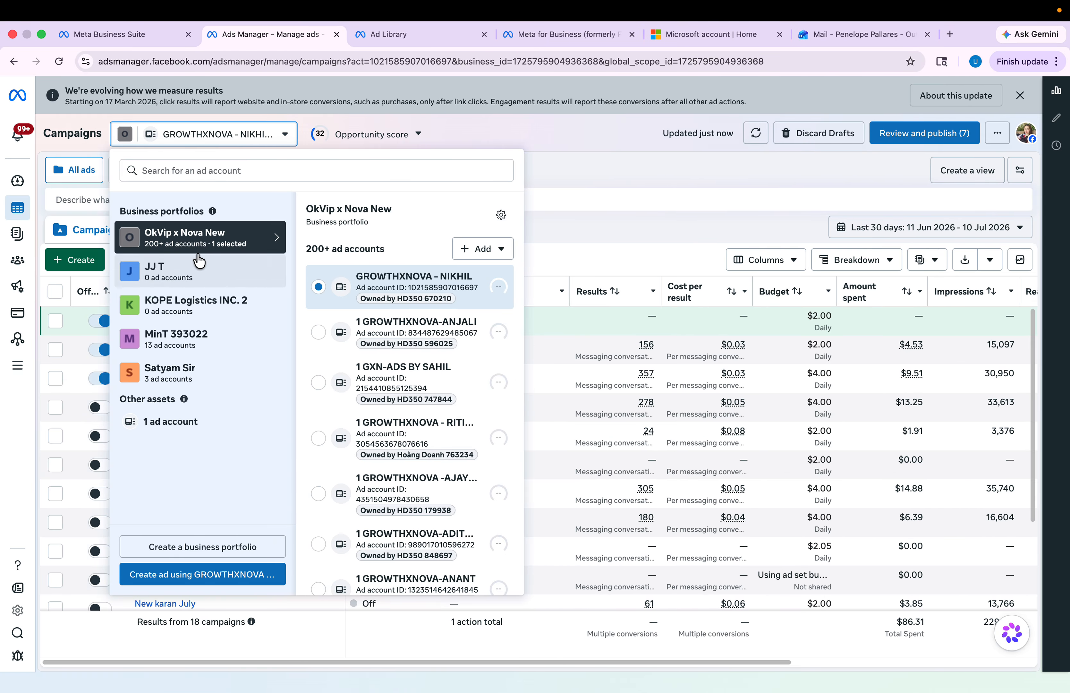
pyautogui.hotkey('ctrl', 'Right')
pyautogui.hotkey('ctrl', 'Left')
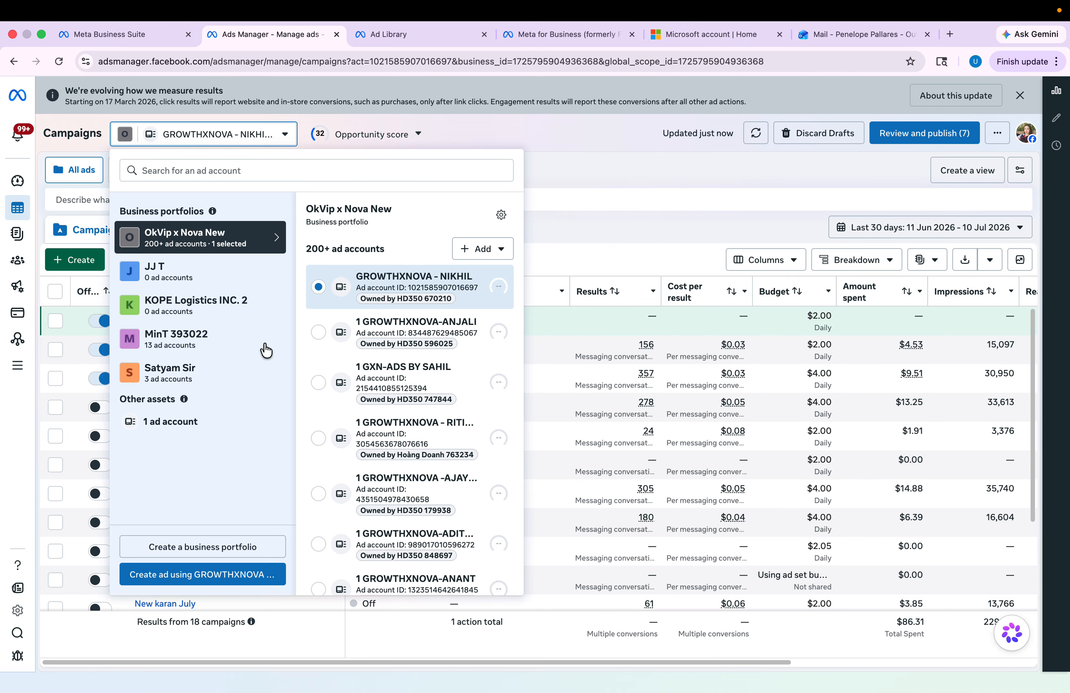
pyautogui.hotkey('ctrl', 'Right')
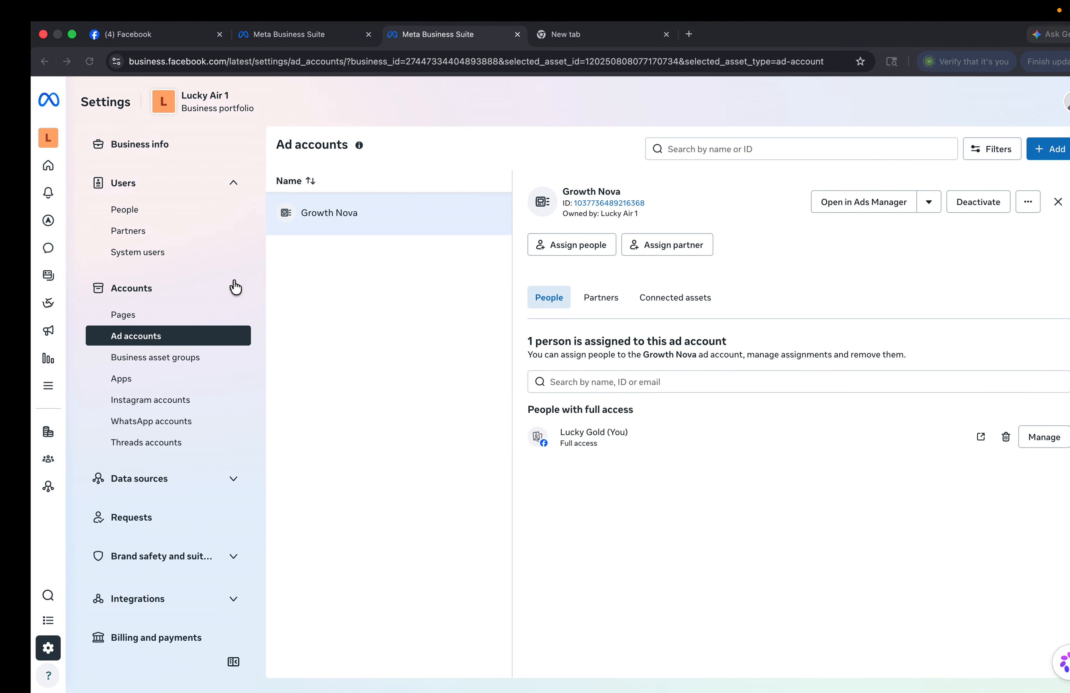
# - Review the portfolio's People list, glance at Partners, then return to People
pyautogui.click(138, 217)
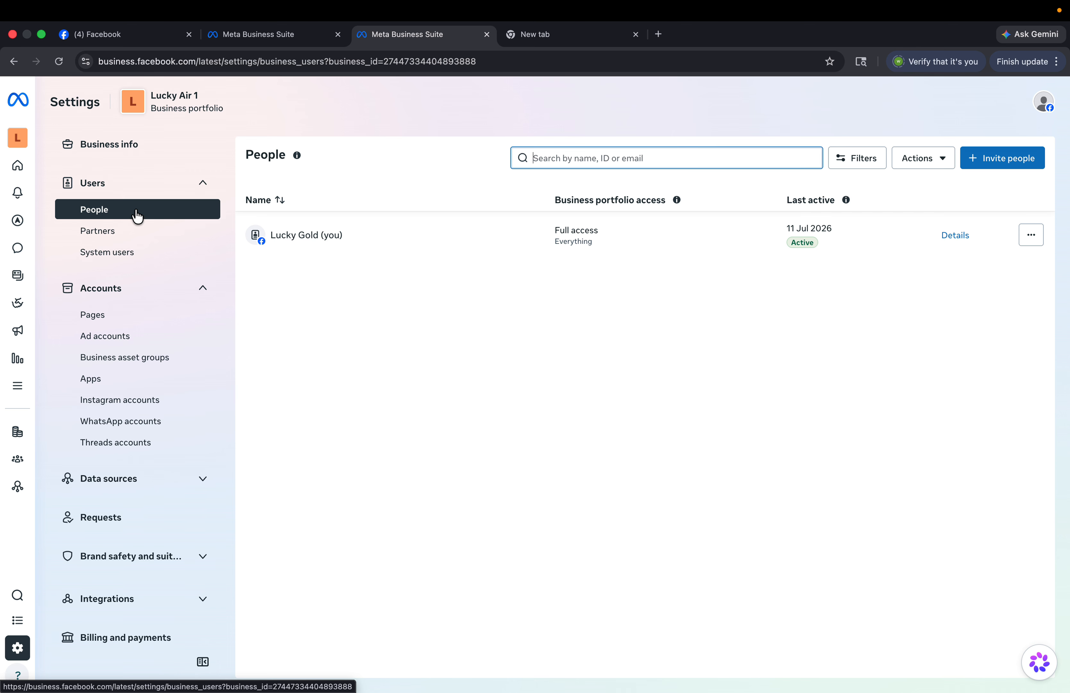
pyautogui.click(122, 226)
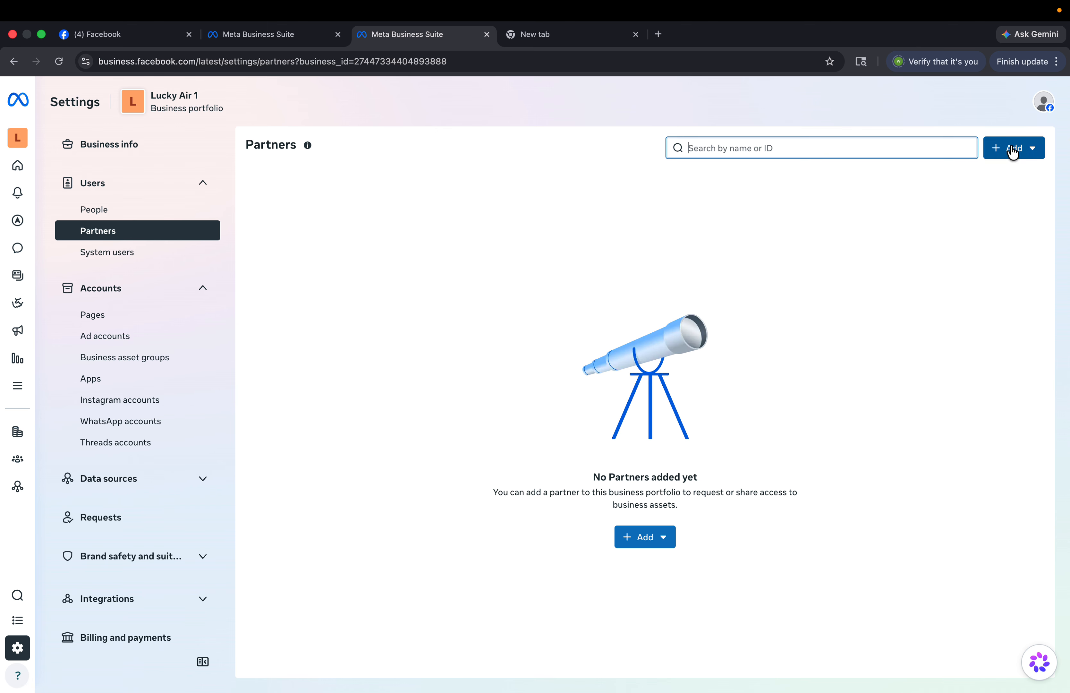
pyautogui.click(155, 209)
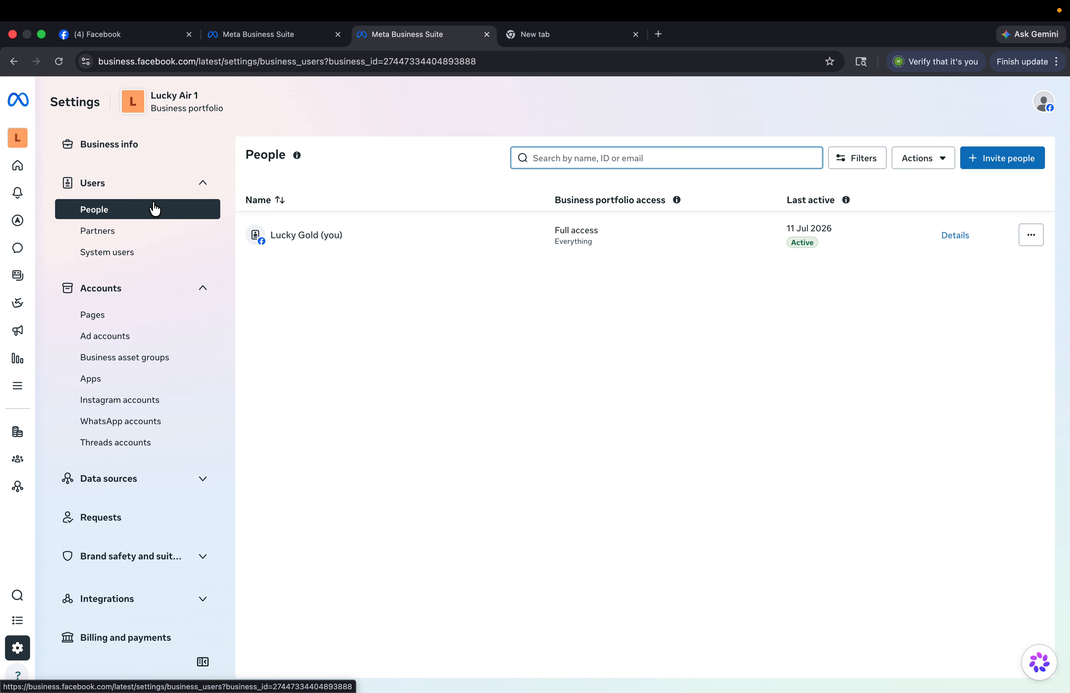
# - Start a new invitation for an email address, leaving temporary access turned off
pyautogui.click(1029, 157)
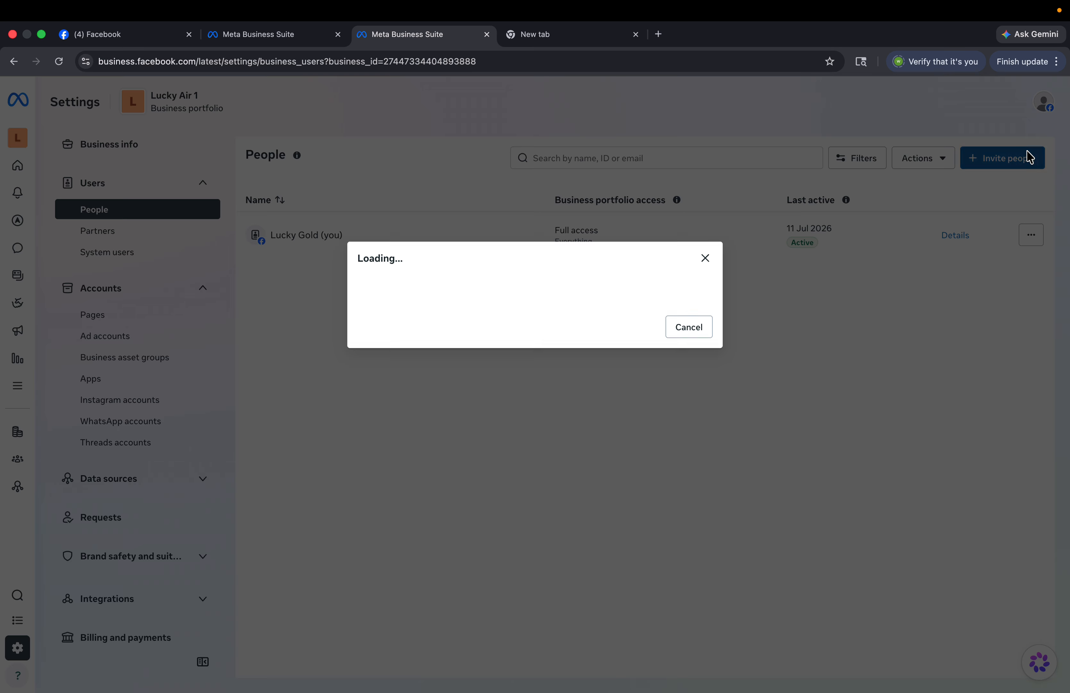
pyautogui.click(469, 244)
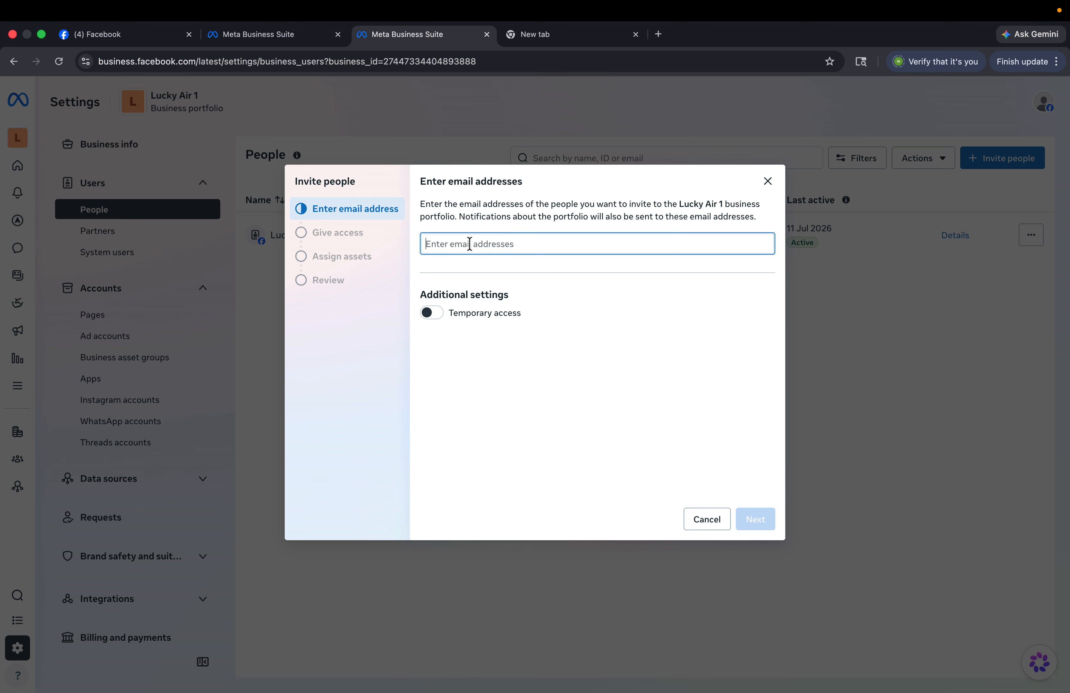
pyautogui.click(531, 358)
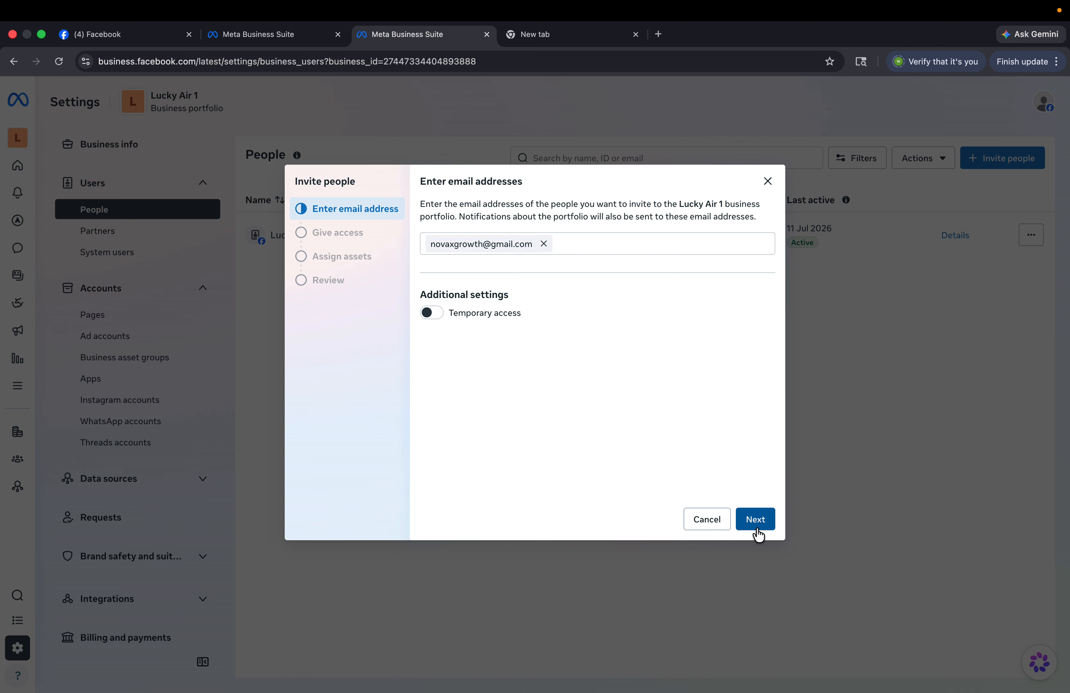
pyautogui.click(433, 314)
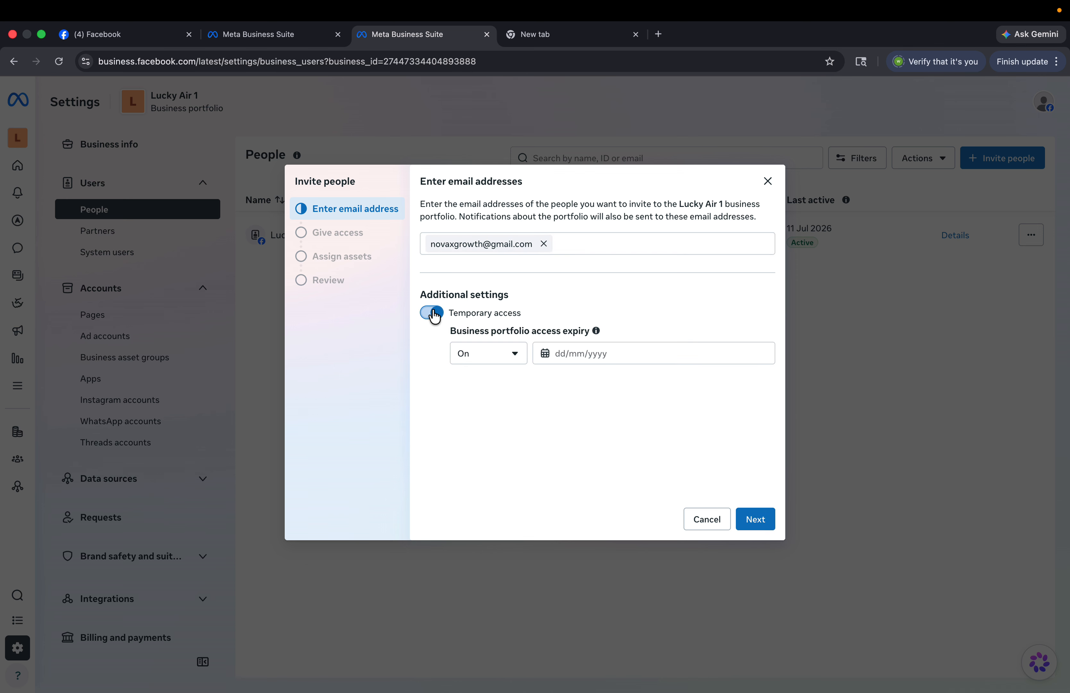
pyautogui.click(434, 313)
pyautogui.click(433, 314)
pyautogui.click(575, 353)
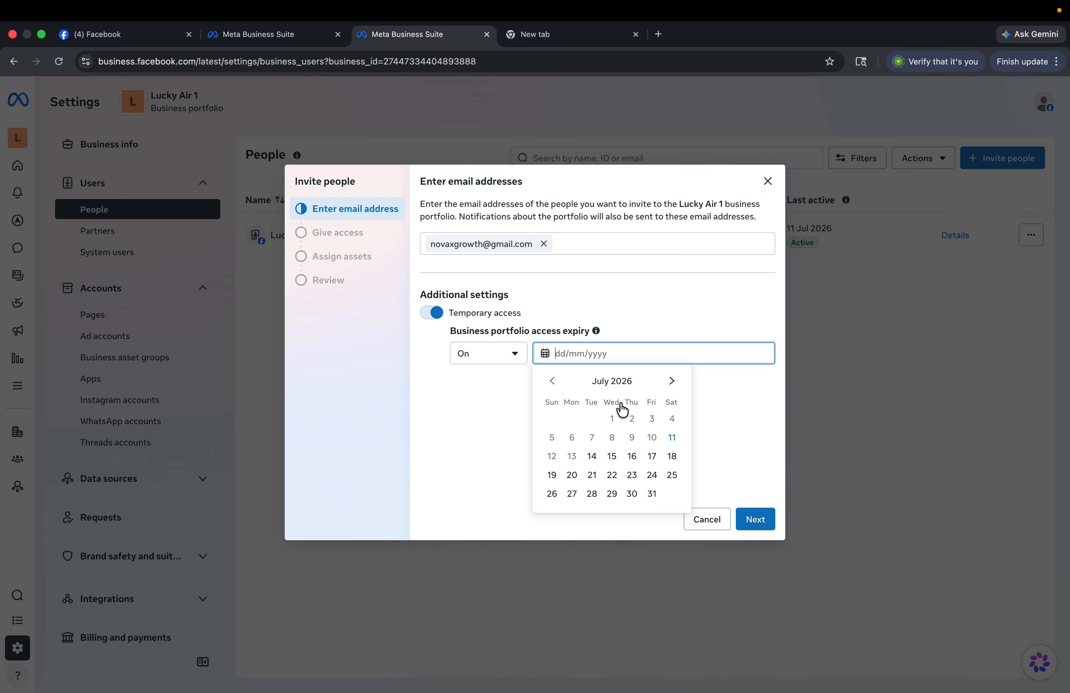
pyautogui.click(642, 336)
pyautogui.click(432, 313)
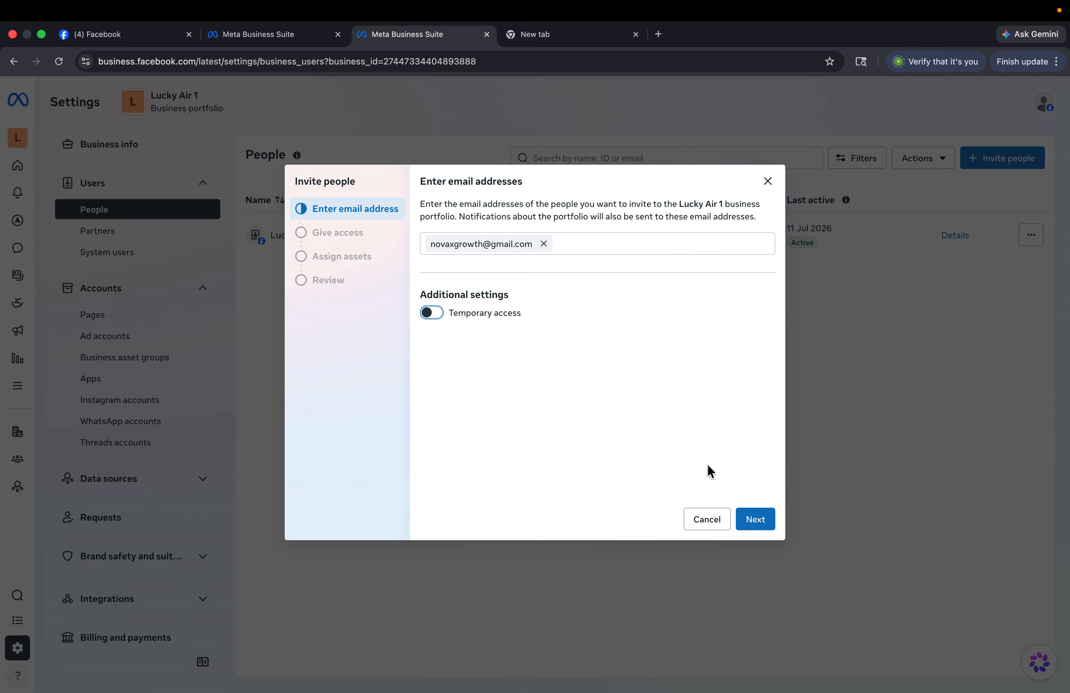
pyautogui.click(755, 521)
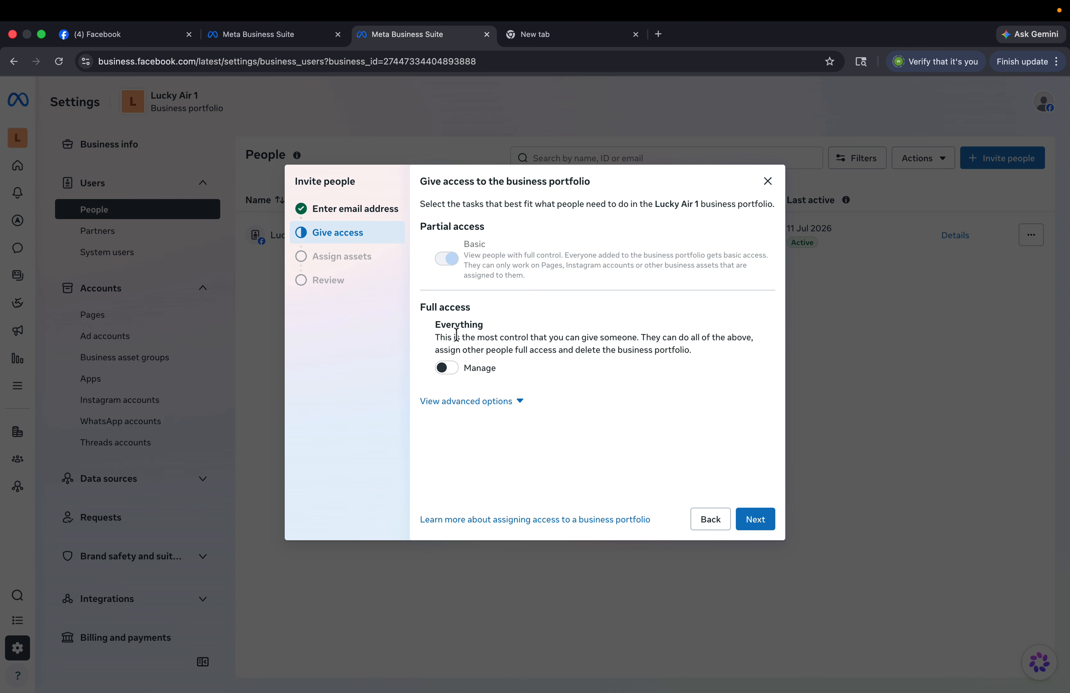
# - Grant full control with Everything access plus Finance view and manage permissions
pyautogui.click(452, 374)
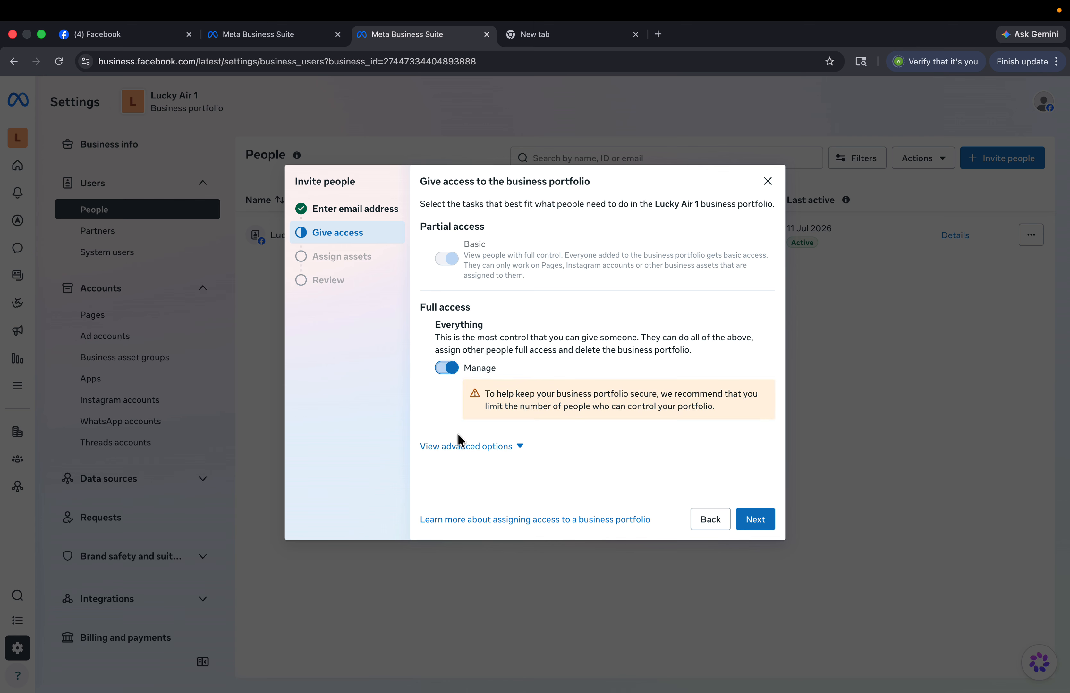
pyautogui.click(464, 441)
pyautogui.scroll(-2, 464, 442)
pyautogui.click(448, 474)
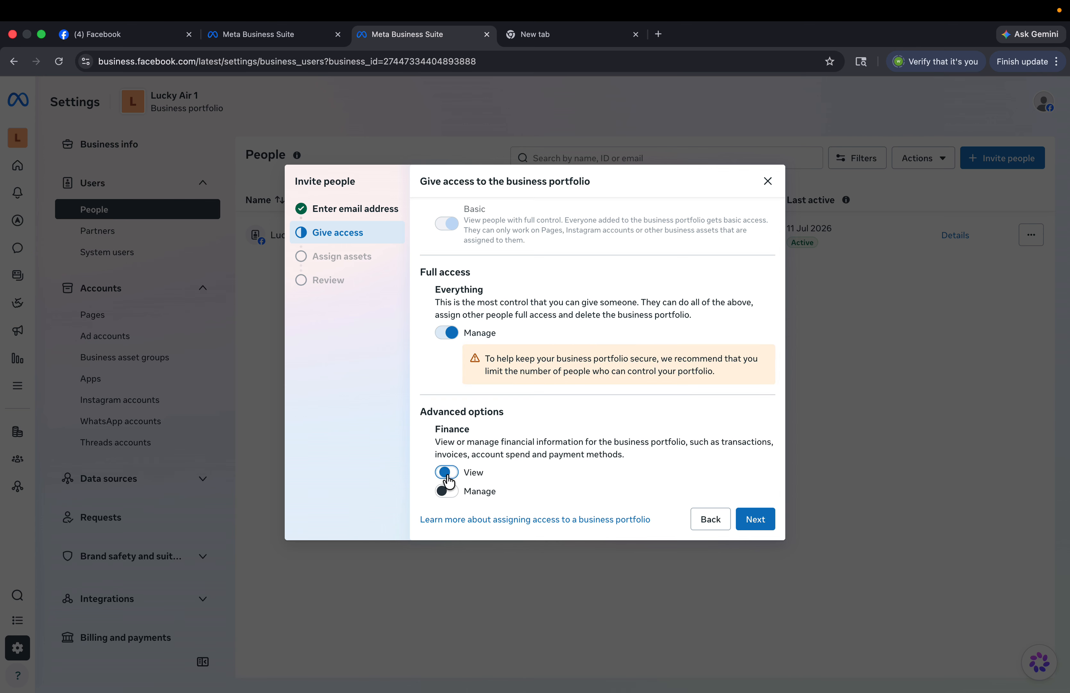
pyautogui.click(451, 491)
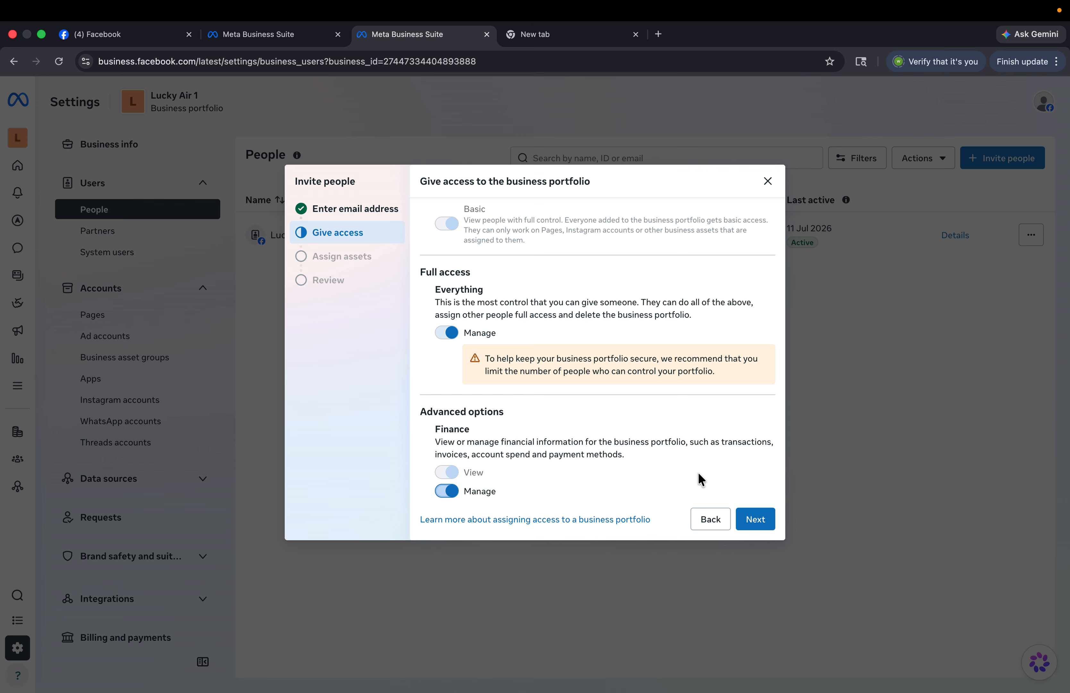
# - Select the Lucky Air Page and the Growth Nova ad account as assets to assign
pyautogui.click(766, 518)
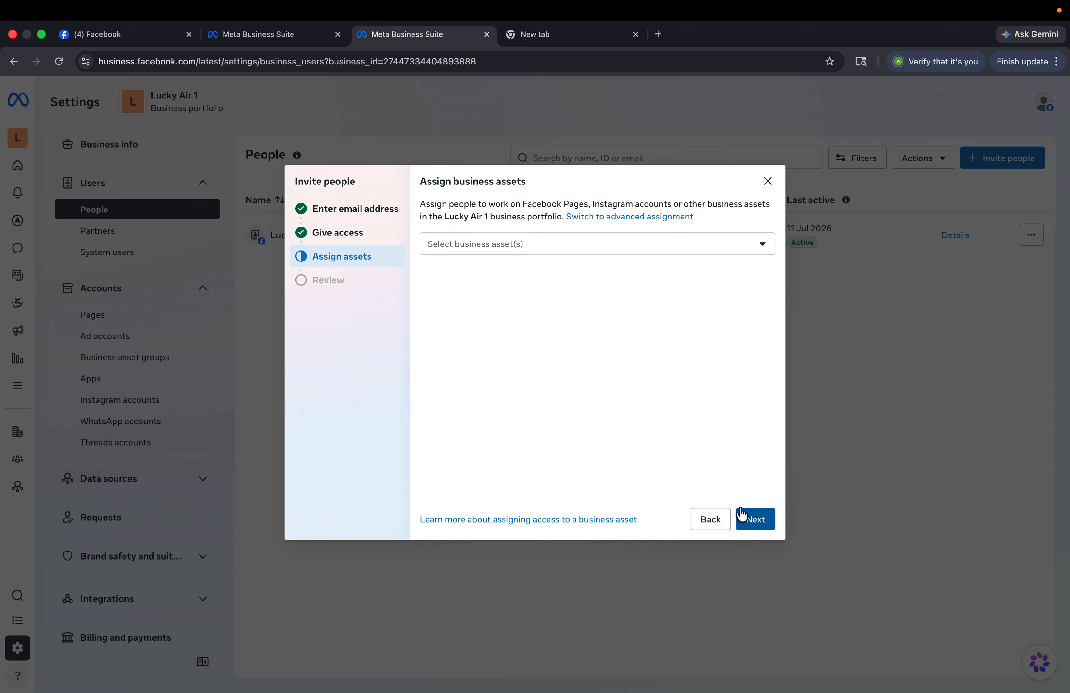
pyautogui.click(519, 246)
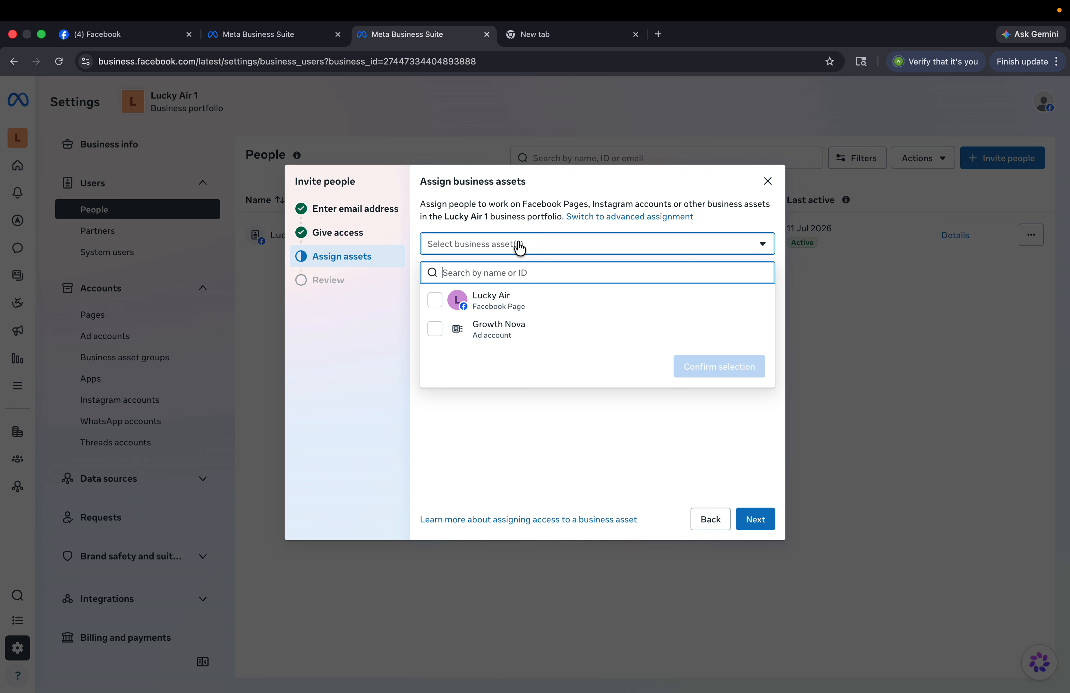
pyautogui.click(511, 300)
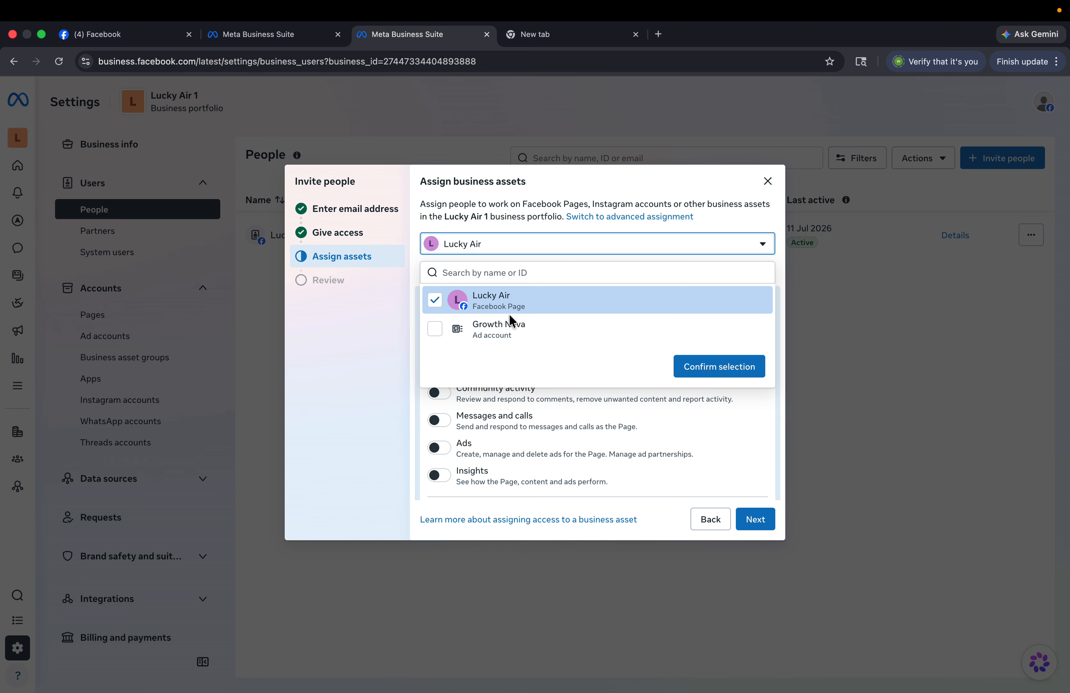
pyautogui.click(503, 332)
pyautogui.click(526, 333)
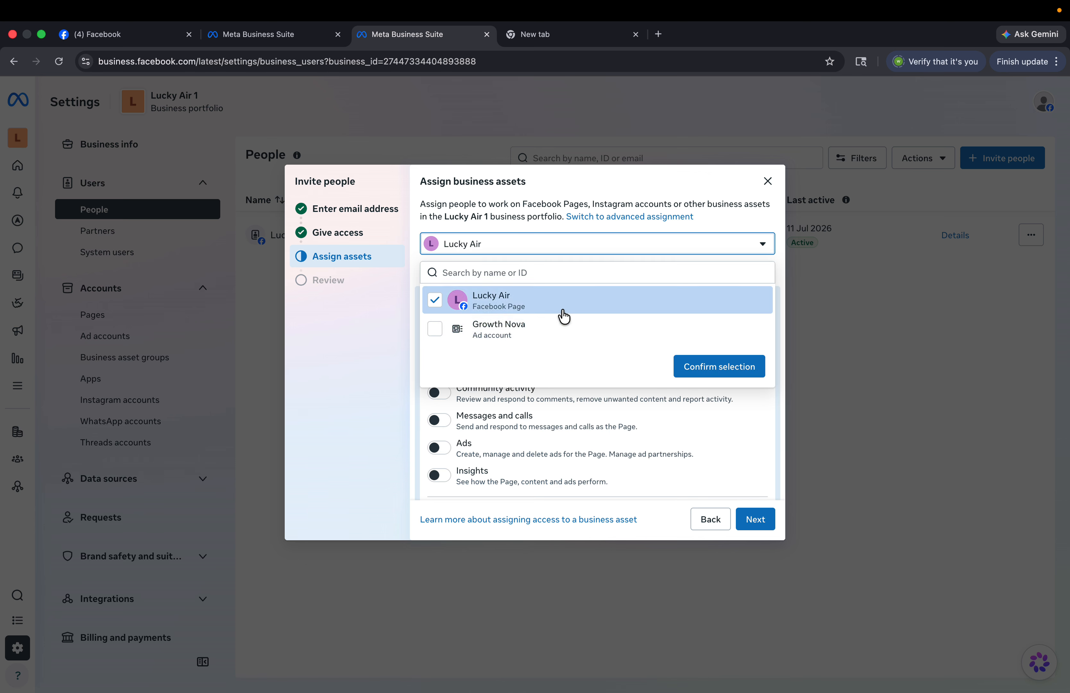
pyautogui.click(515, 333)
pyautogui.click(700, 378)
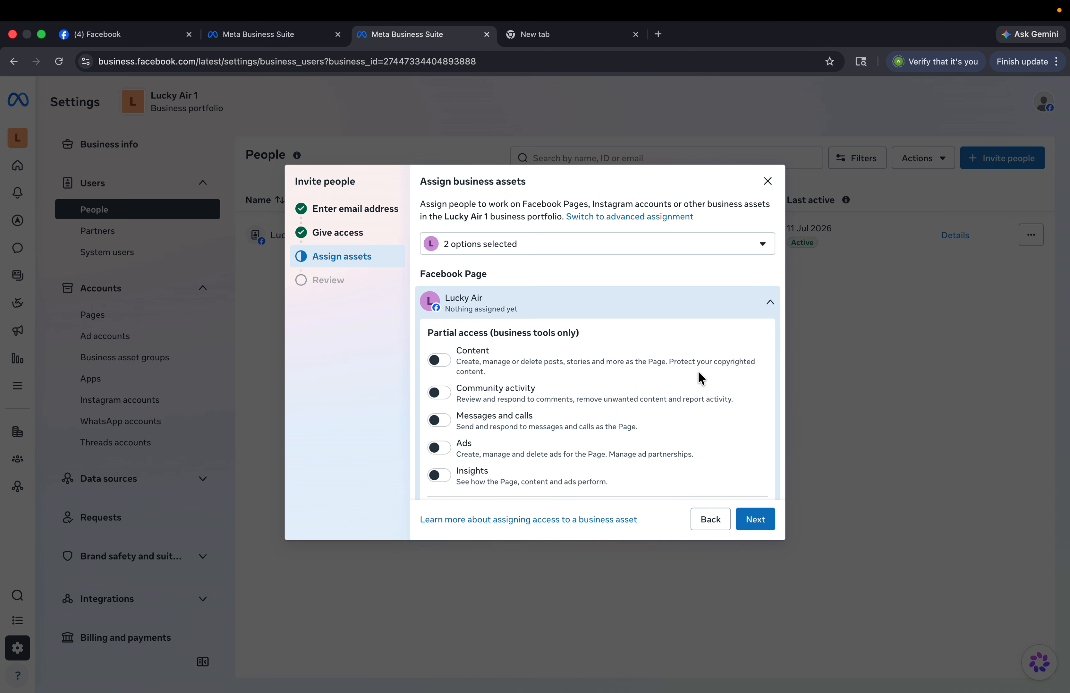
# - Turn on every Lucky Air Page permission, ending with full Everything access
pyautogui.scroll(-5, 698, 373)
pyautogui.scroll(1, 455, 275)
pyautogui.click(448, 283)
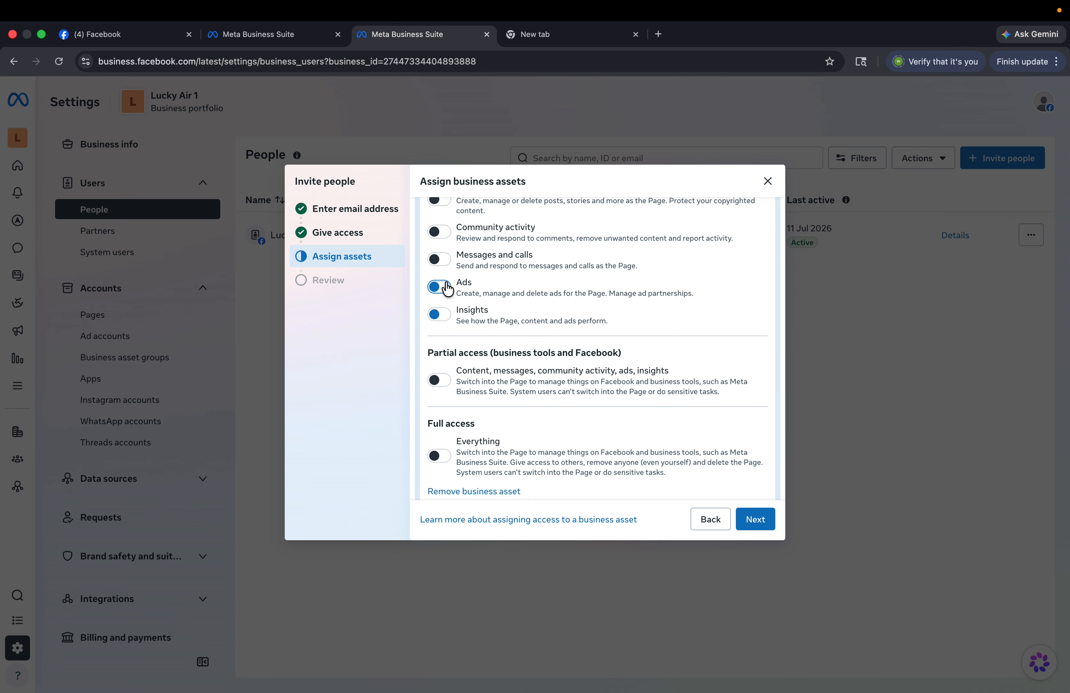
pyautogui.click(441, 261)
pyautogui.scroll(-6, 468, 280)
pyautogui.scroll(6, 468, 284)
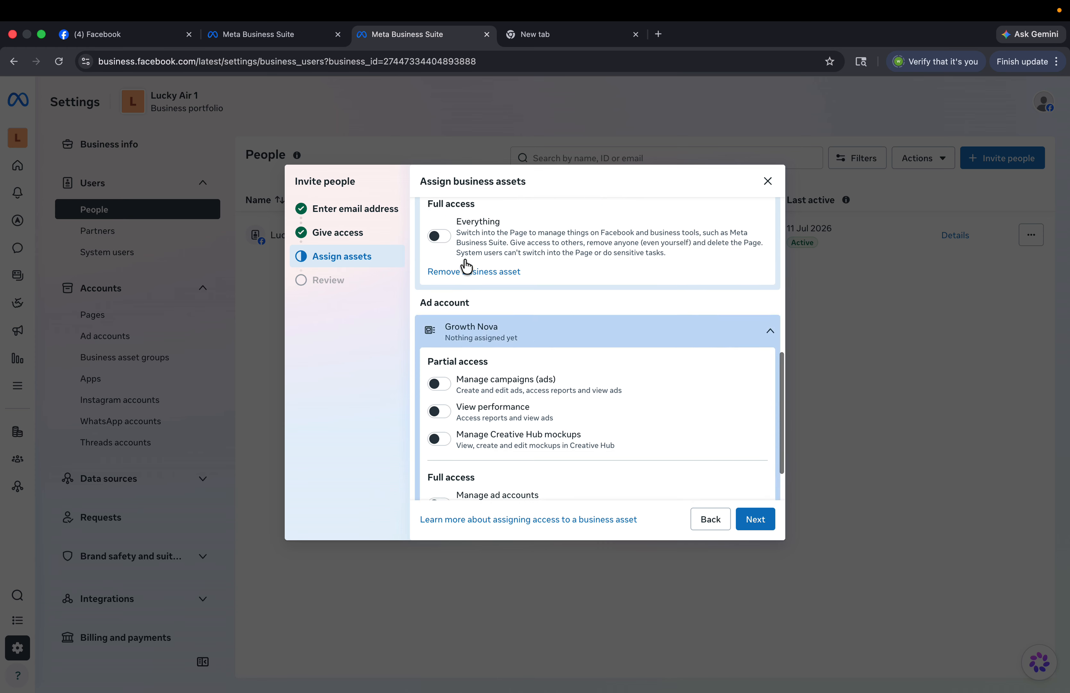
pyautogui.scroll(2, 453, 286)
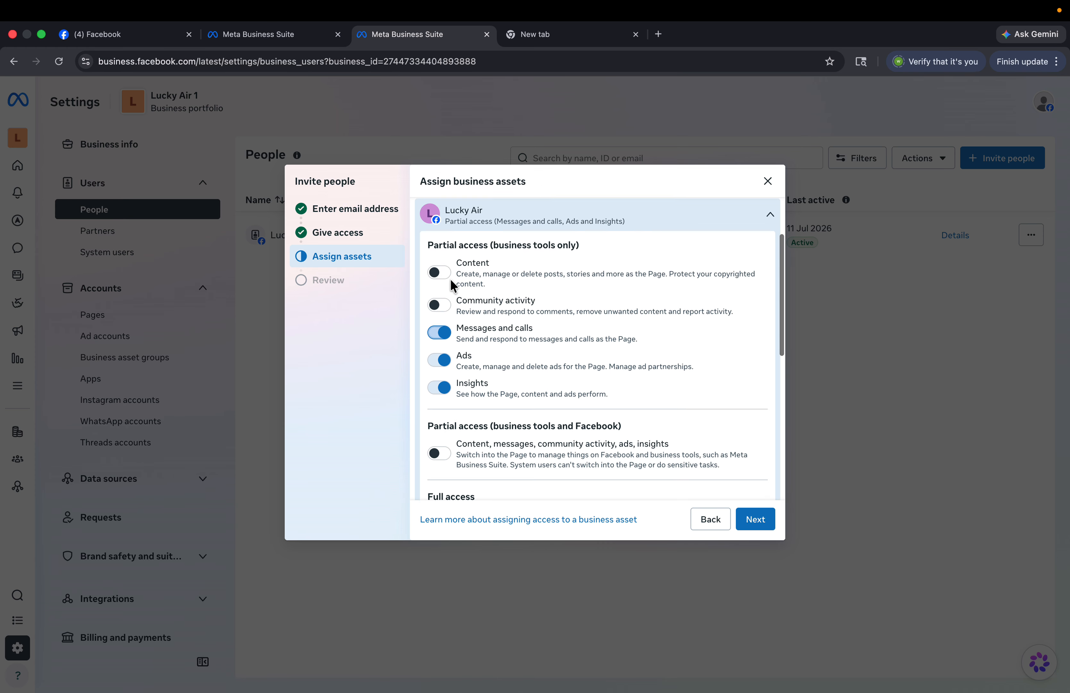
pyautogui.click(440, 273)
pyautogui.click(440, 313)
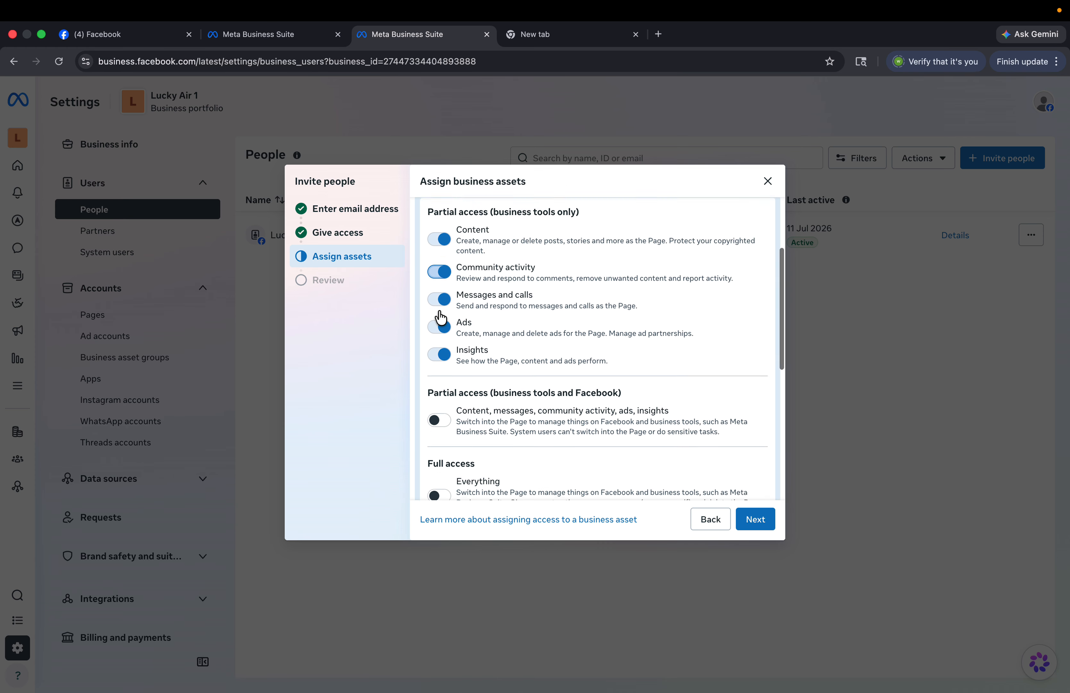
pyautogui.scroll(-2, 441, 322)
pyautogui.click(441, 360)
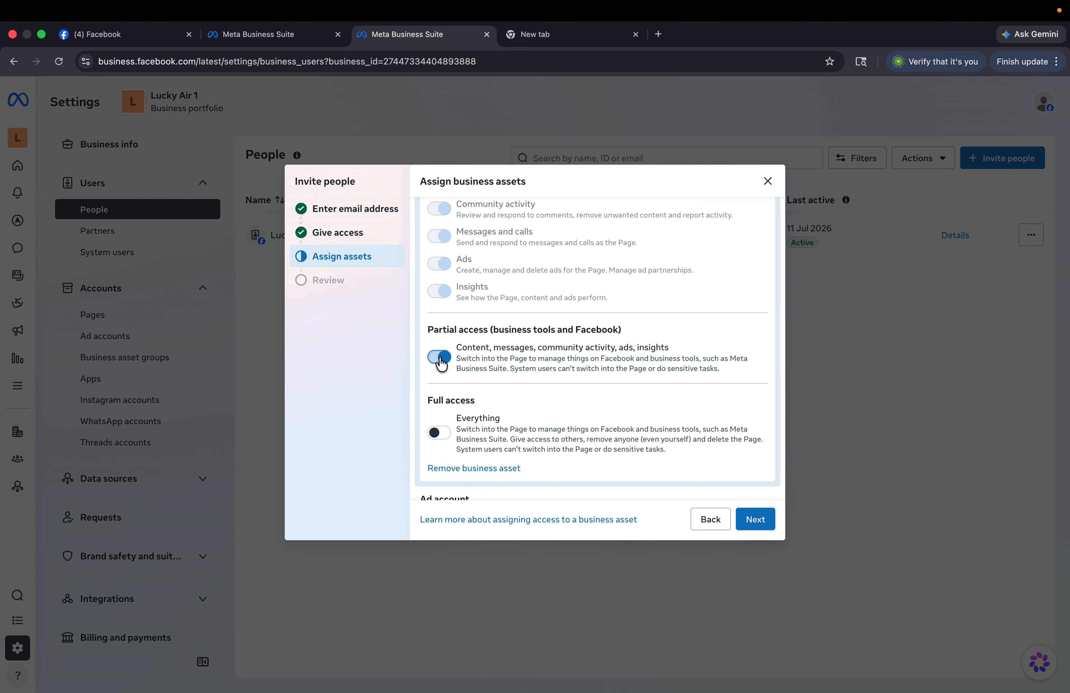
pyautogui.scroll(-2, 441, 359)
pyautogui.click(441, 359)
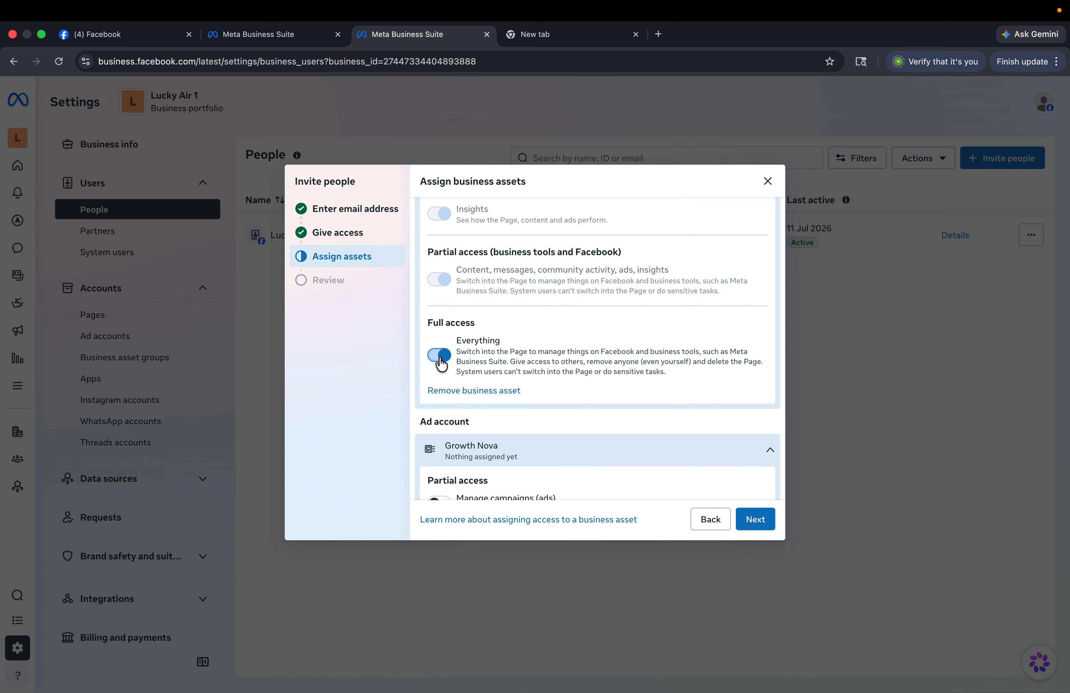
# - Give full control of the Growth Nova ad account, including campaigns, performance and Creative Hub
pyautogui.scroll(-5, 441, 362)
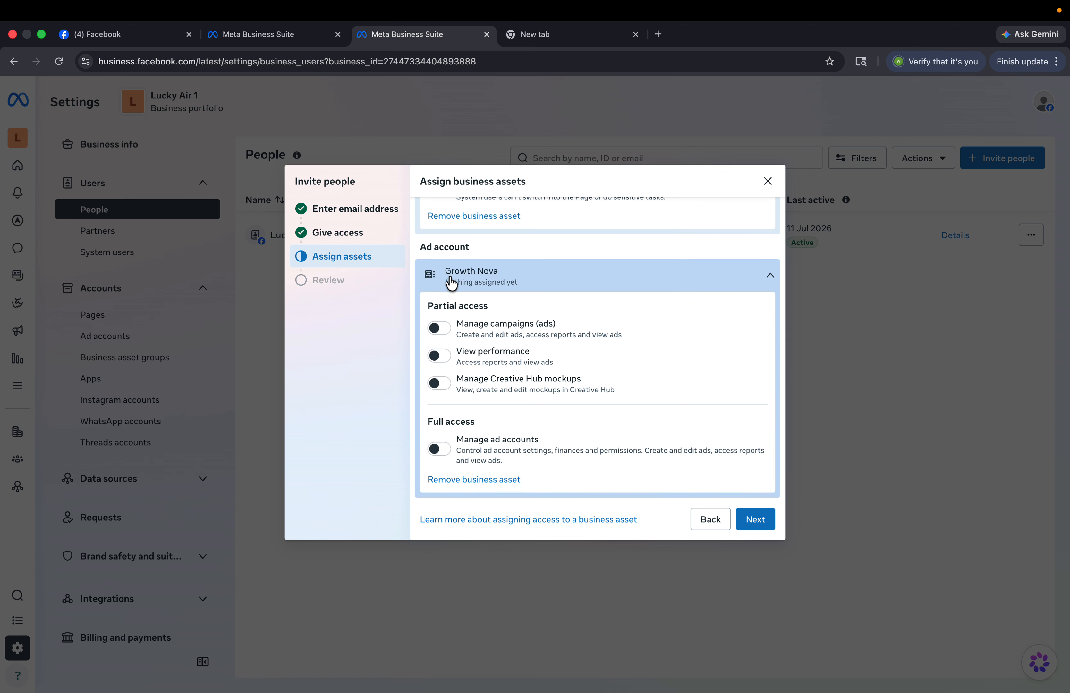
pyautogui.click(440, 330)
pyautogui.click(443, 341)
pyautogui.click(440, 355)
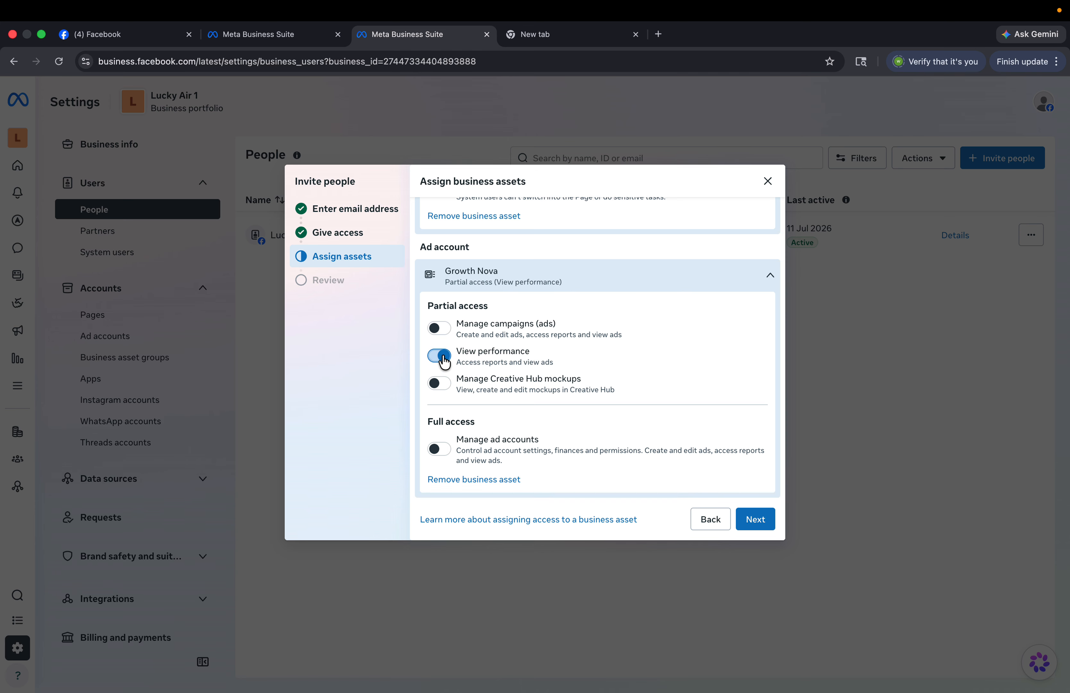
pyautogui.click(441, 383)
pyautogui.click(439, 329)
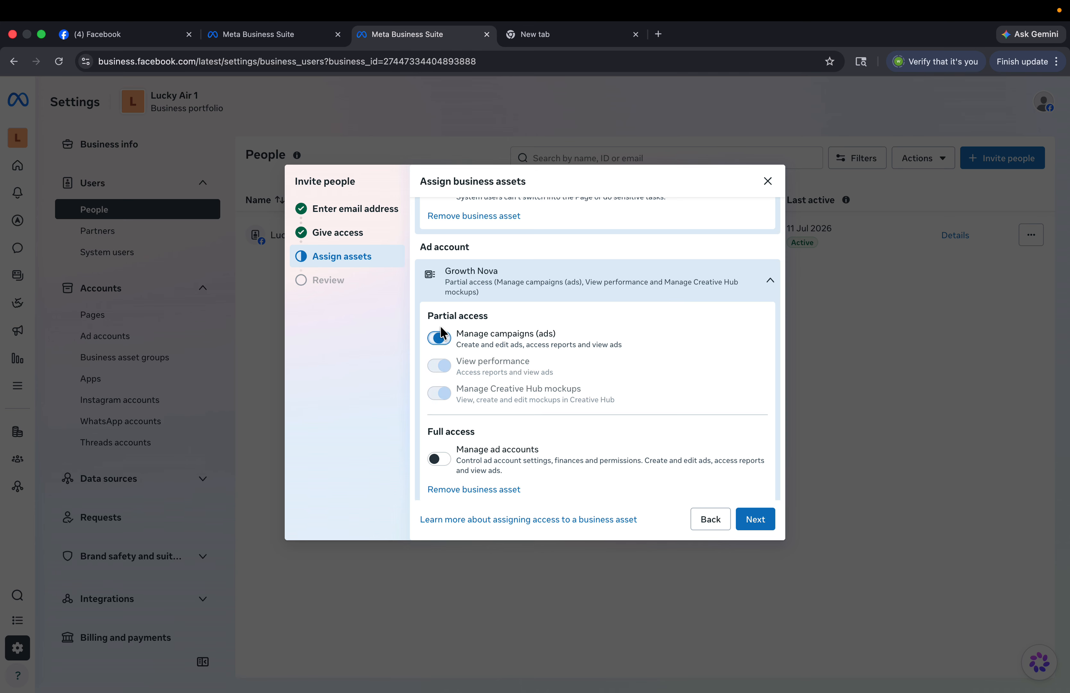
pyautogui.click(440, 460)
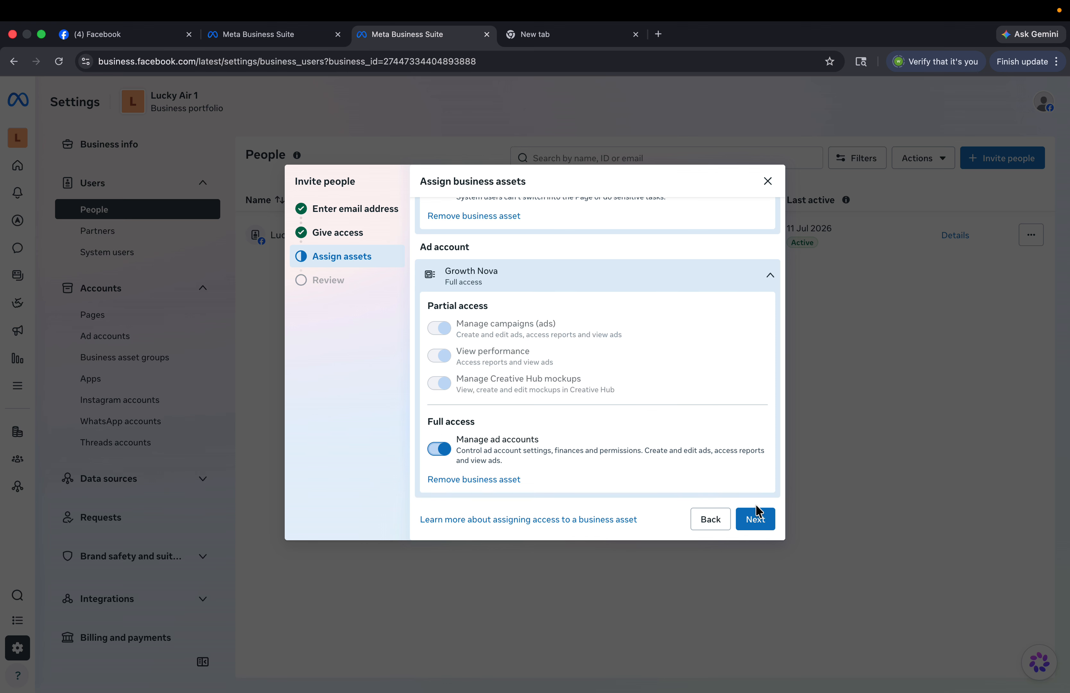
# - Review and send the invitation, then dismiss the confirmation
pyautogui.click(764, 515)
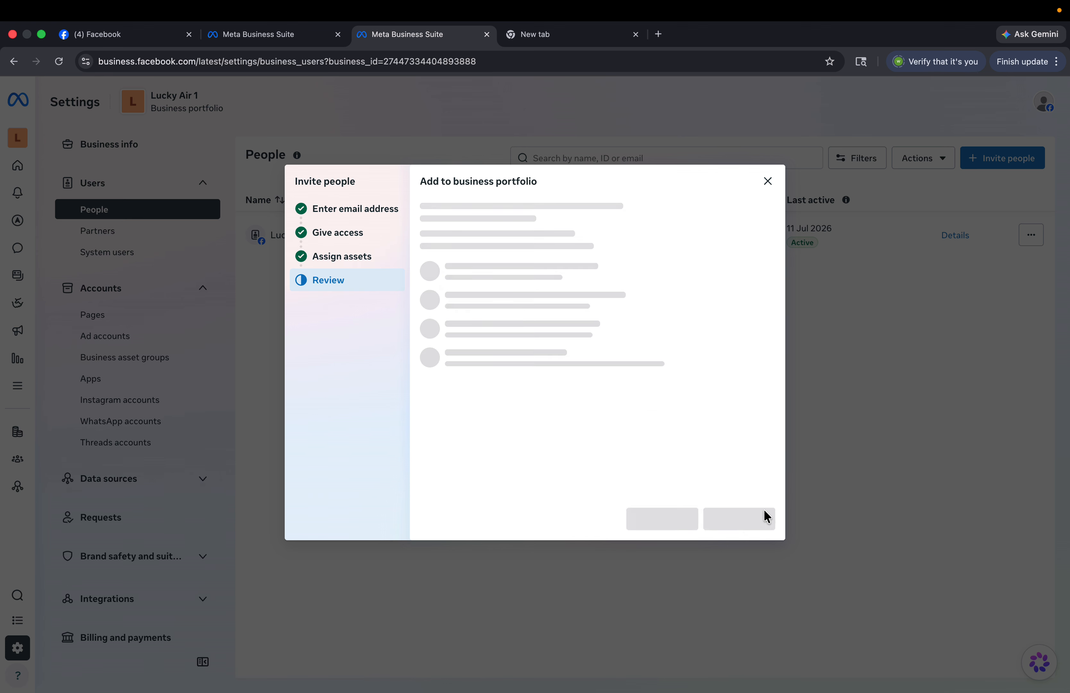
pyautogui.click(721, 519)
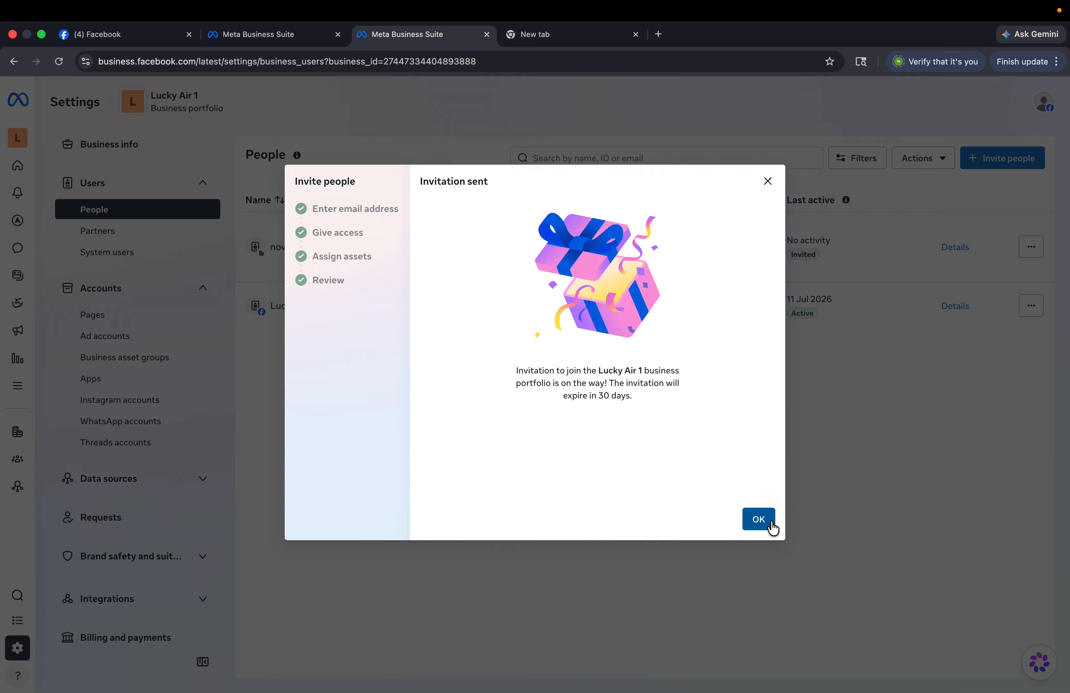
pyautogui.click(759, 519)
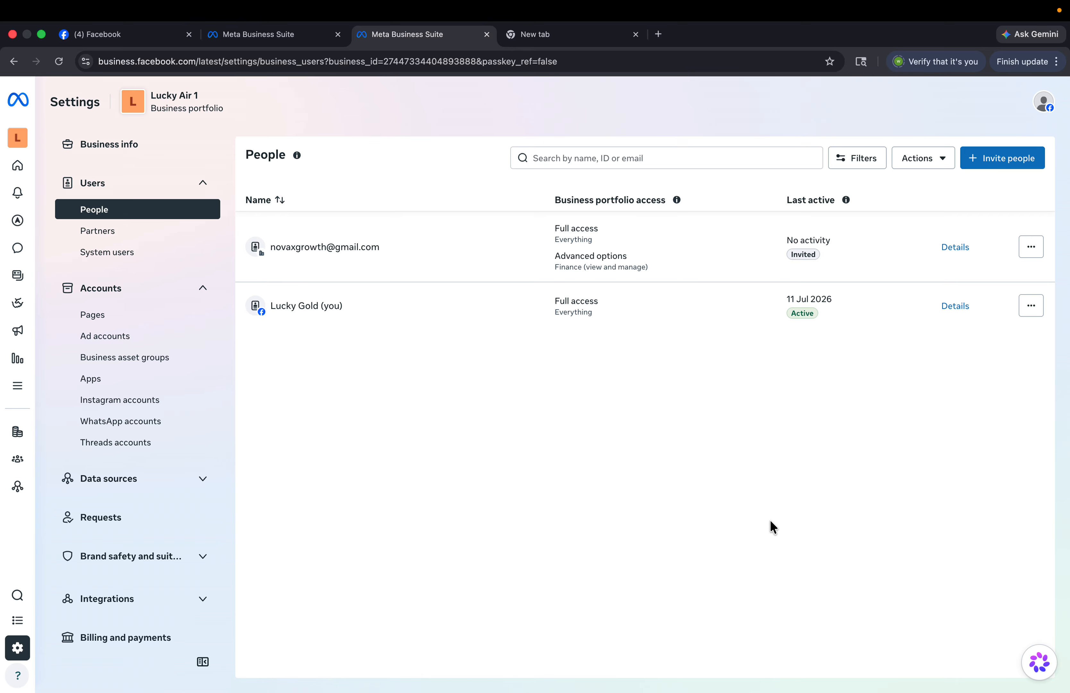
# - Search the web for 'gmail' in a new browser tab
pyautogui.hotkey('ctrl', 'Left')
pyautogui.press('super+t')
pyautogui.write('gmail')
pyautogui.press('Return')
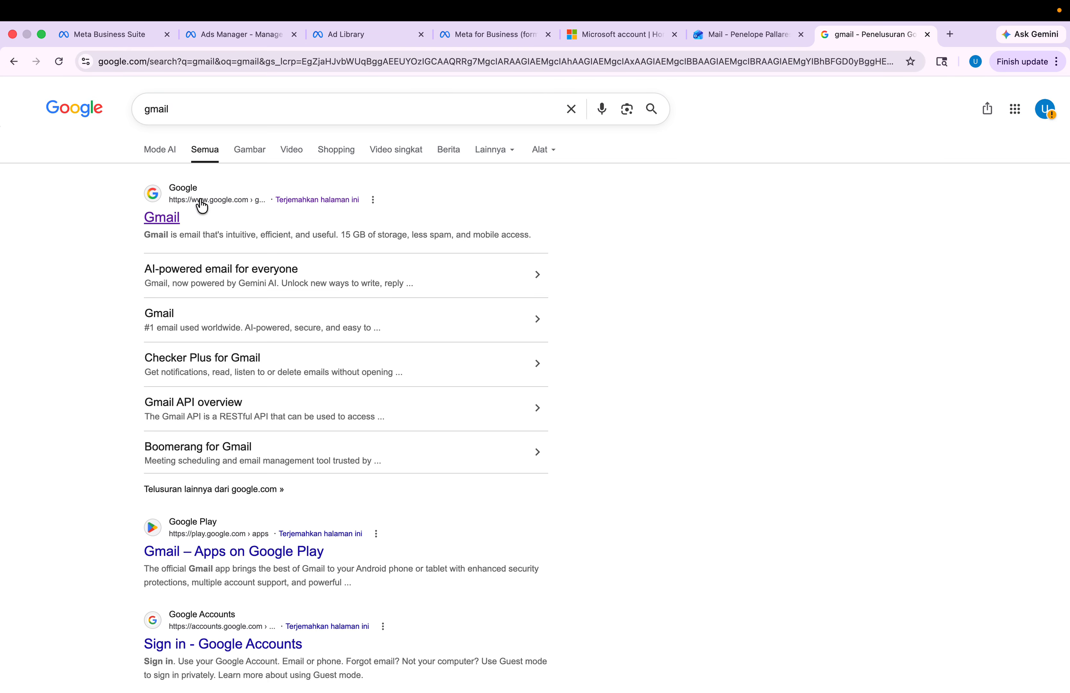
pyautogui.hotkey('ctrl', 'Left')
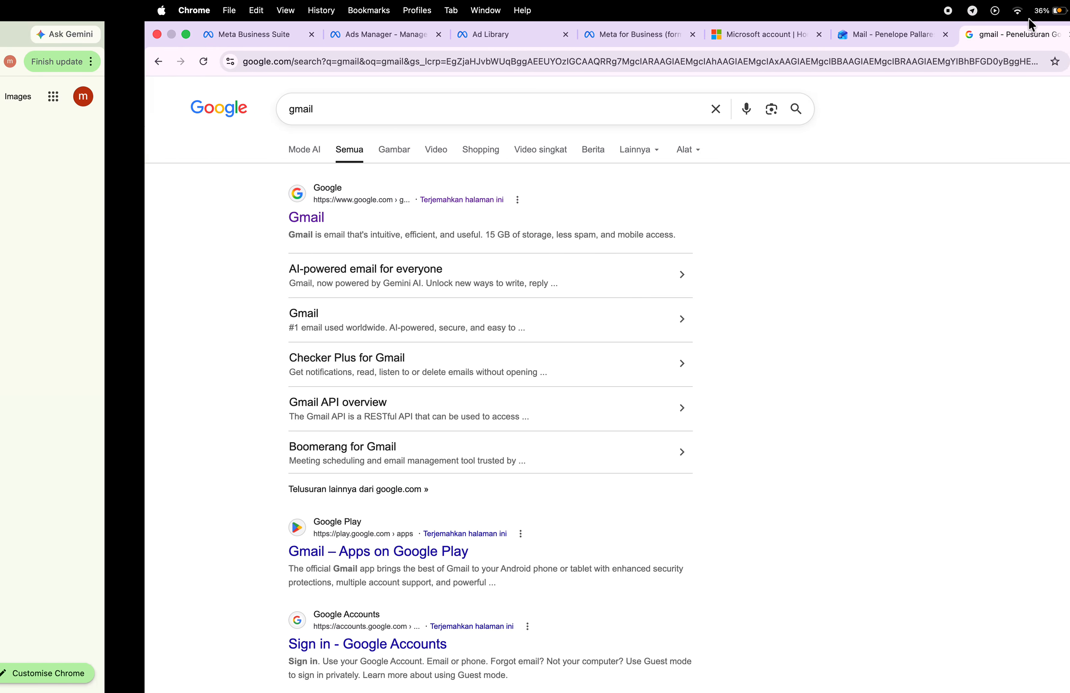
pyautogui.hotkey('ctrl', 'Left')
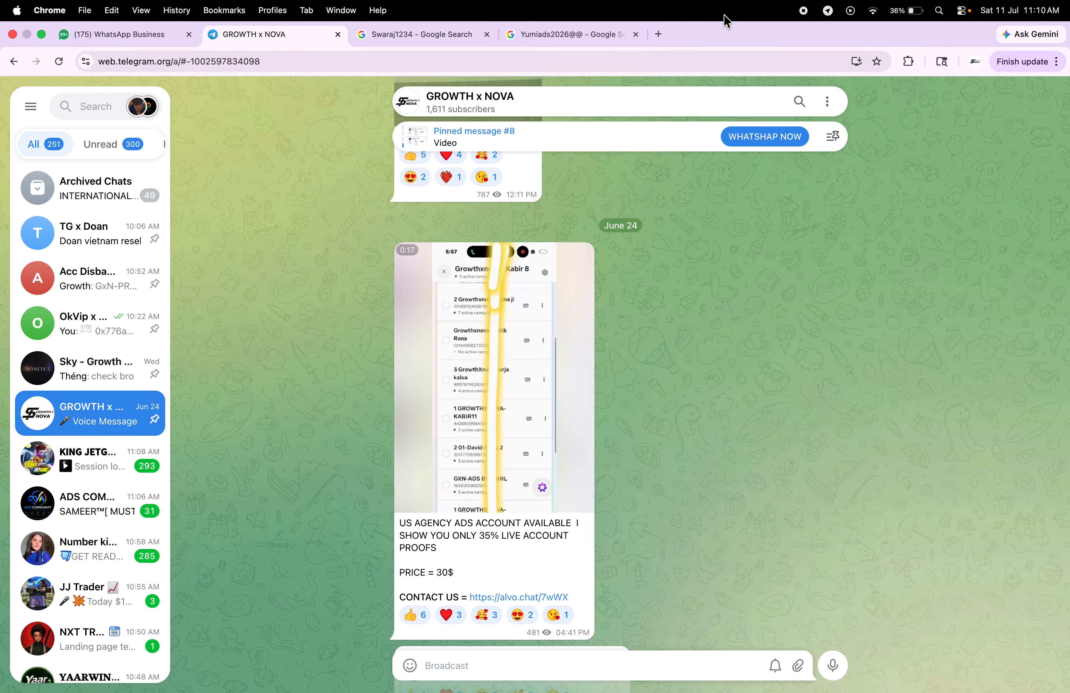
pyautogui.press('super+t')
pyautogui.write('gmail')
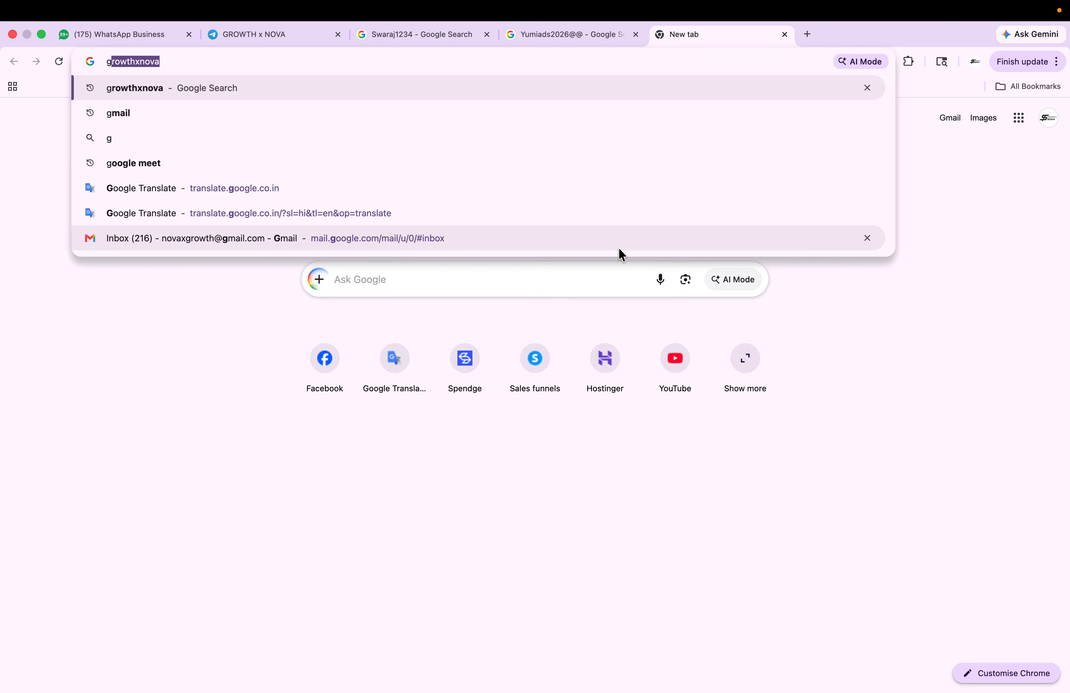
pyautogui.press('Return')
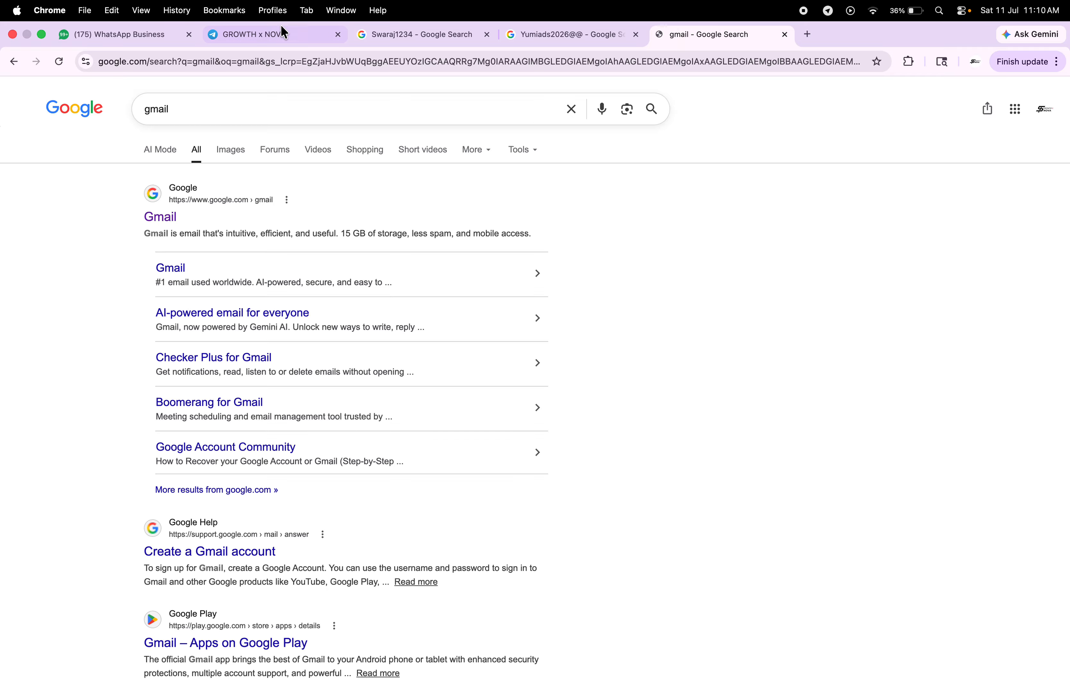
# - Watch the video message in the GROWTH x NOVA Telegram chat, then open Gmail from the results
pyautogui.click(281, 29)
pyautogui.click(502, 373)
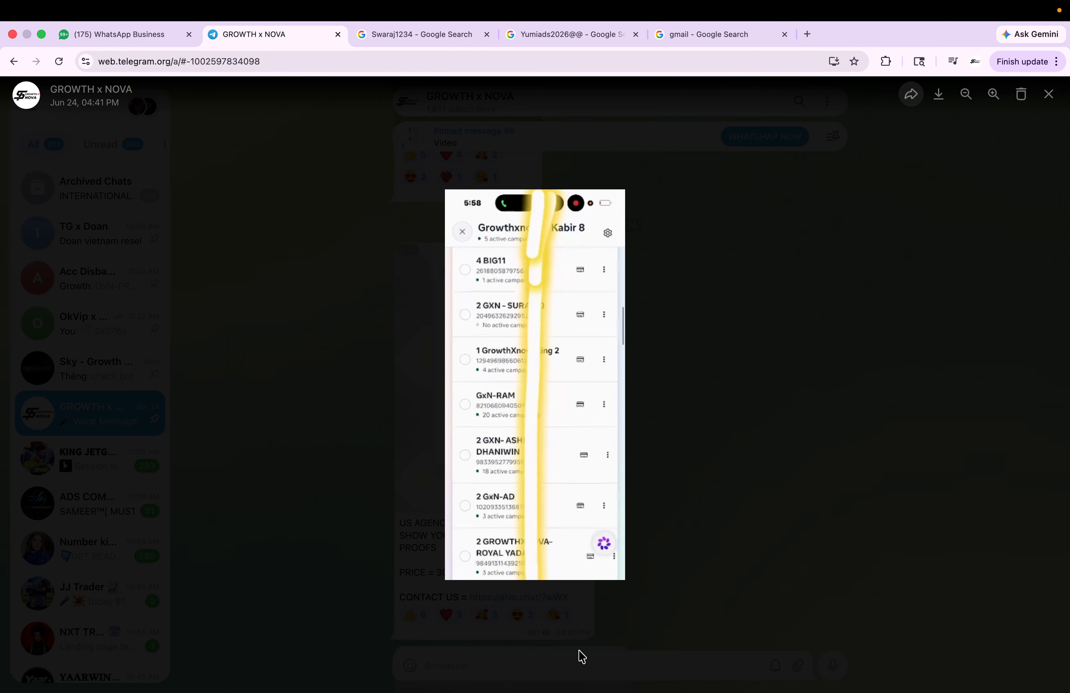
pyautogui.click(730, 539)
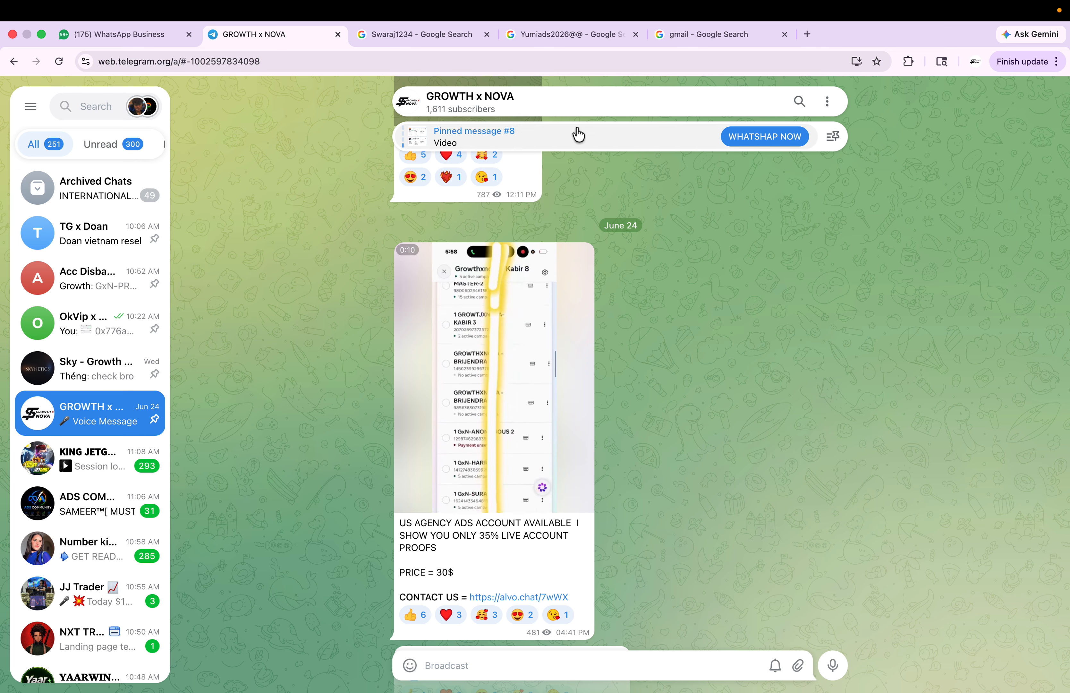
pyautogui.click(686, 41)
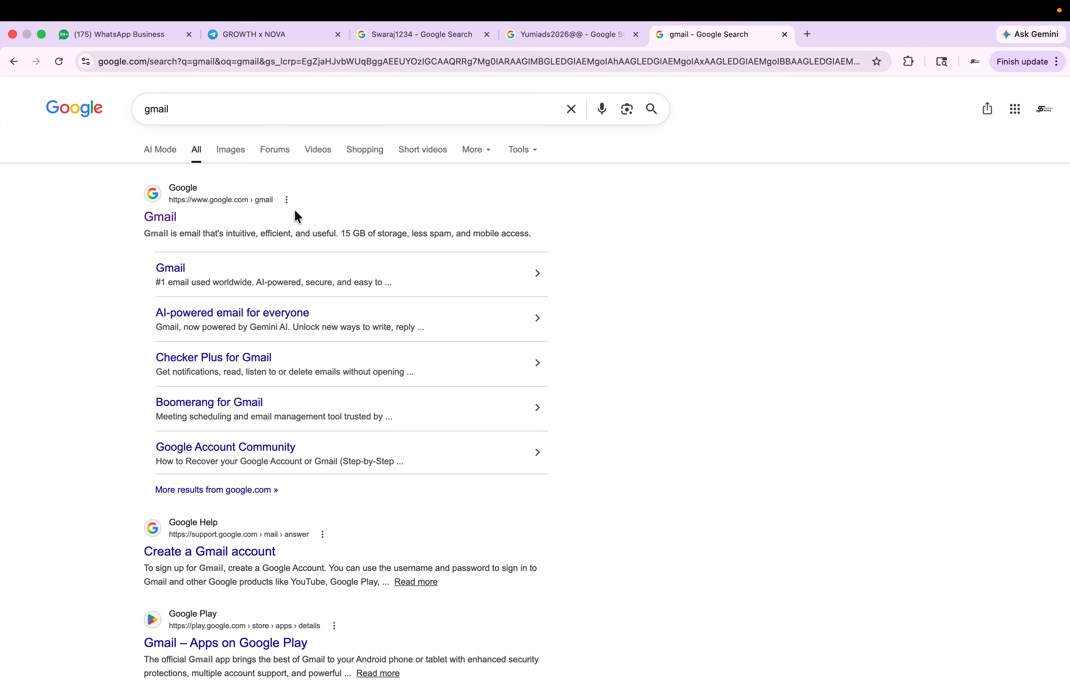
pyautogui.click(162, 217)
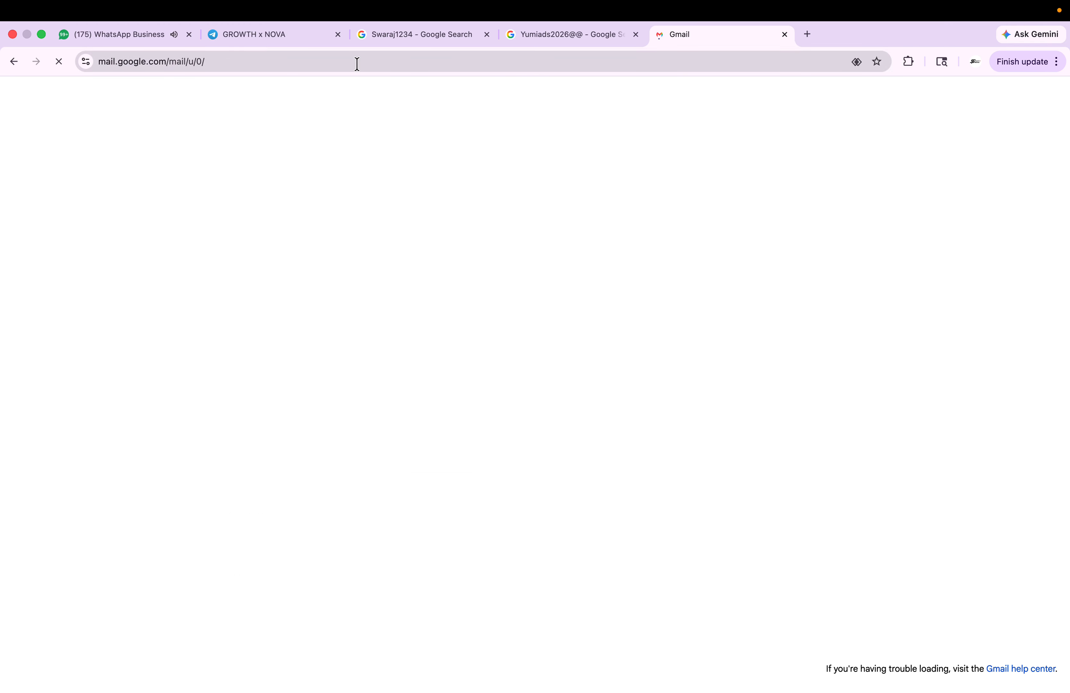
# - Find the Lucky Air 1 invitation email under Social and follow its 'Log in to view invitation' link
pyautogui.click(446, 171)
pyautogui.click(139, 166)
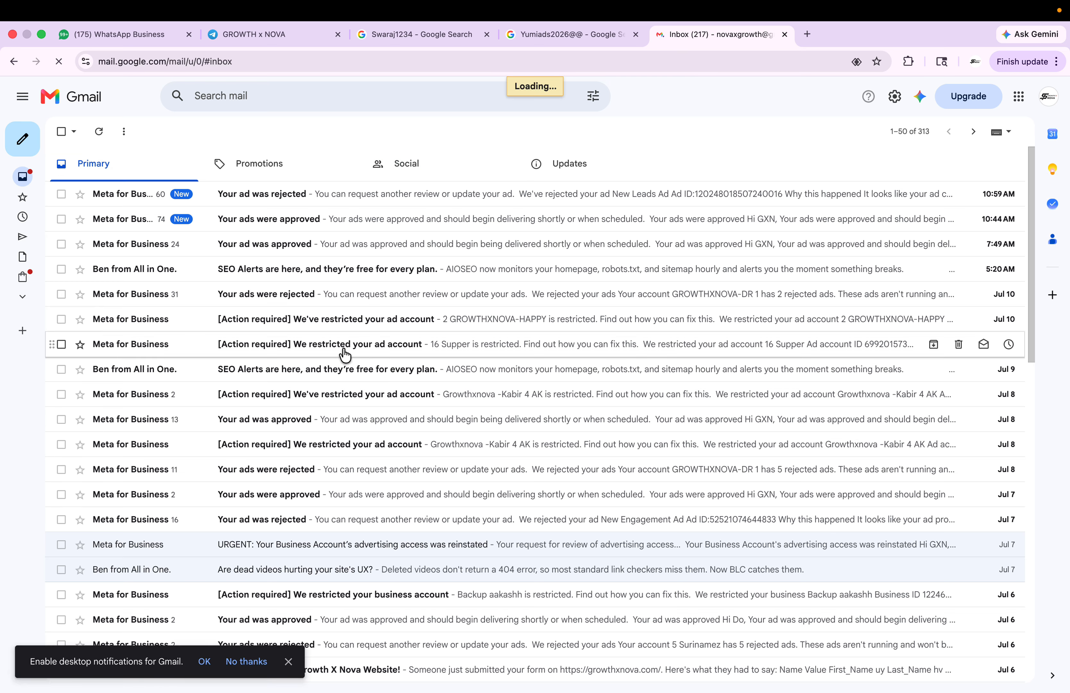
pyautogui.click(439, 173)
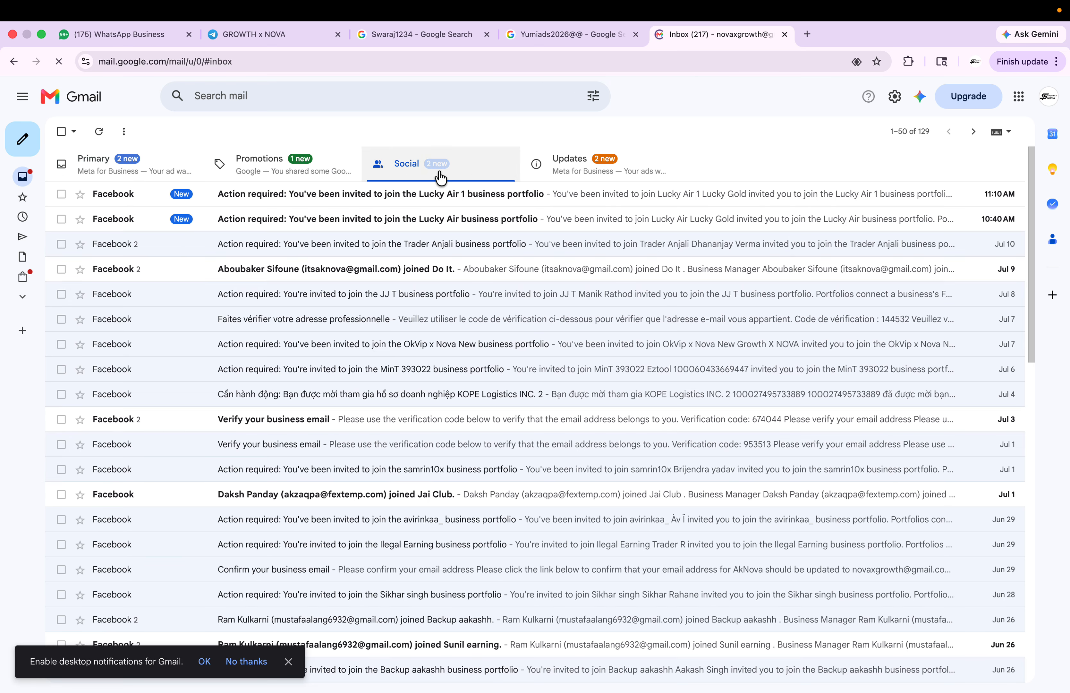
pyautogui.click(484, 200)
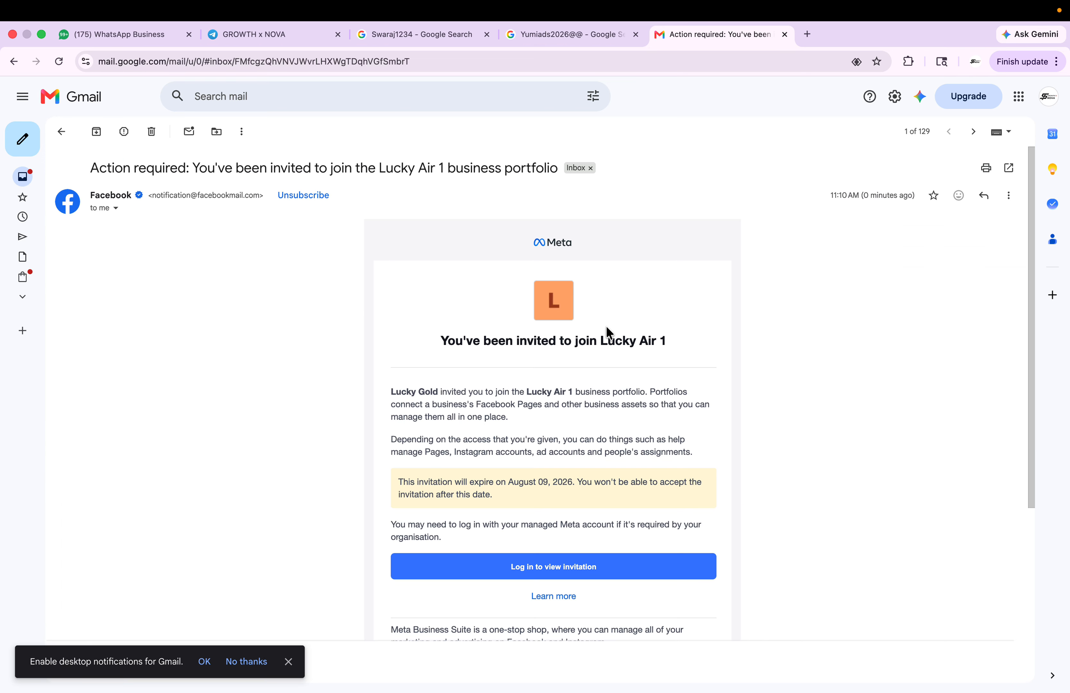
pyautogui.click(514, 583)
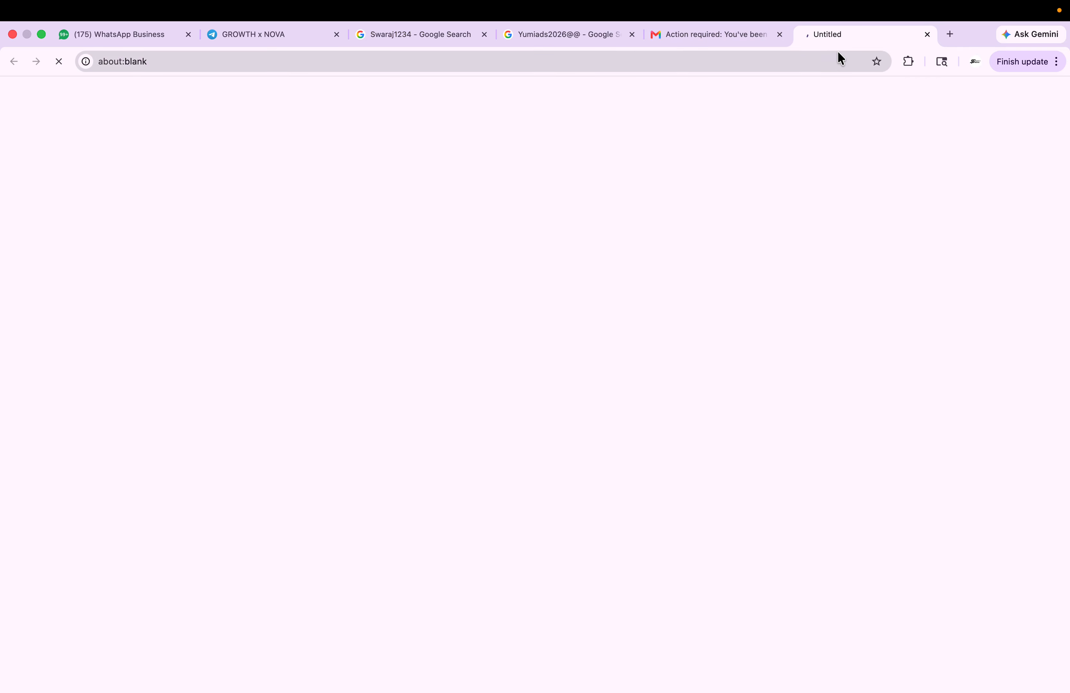
# - Open Facebook in a new tab, check the Facebook tabs, and reopen the invitation link
pyautogui.press('super+t')
pyautogui.write('fac')
pyautogui.press('Return')
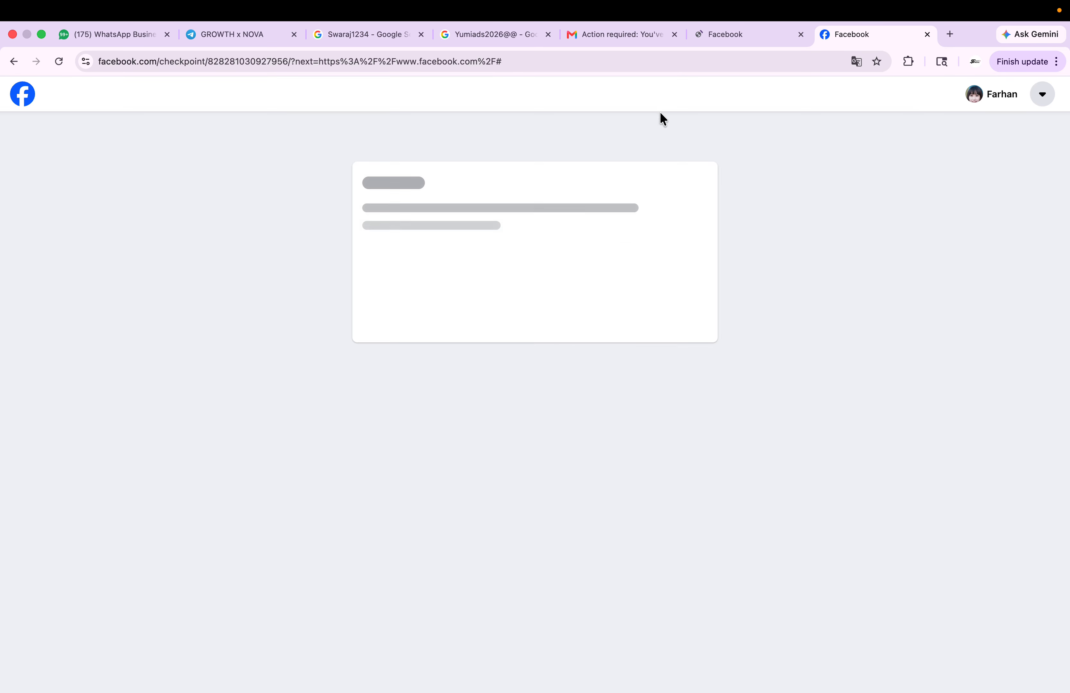
pyautogui.click(714, 36)
pyautogui.click(823, 30)
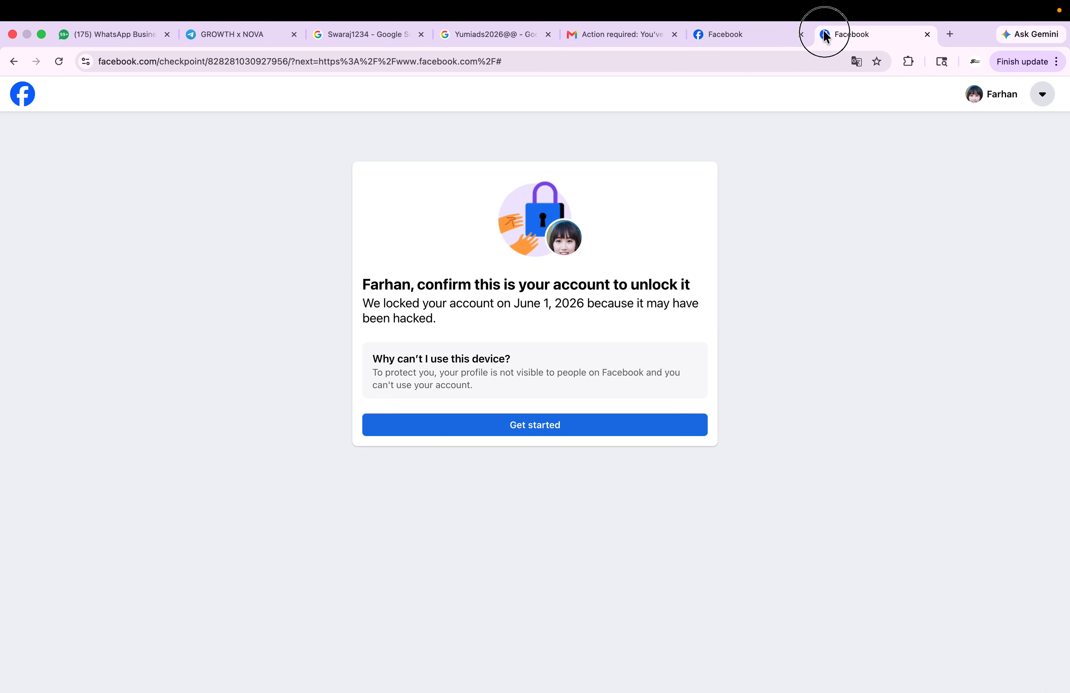
pyautogui.click(633, 38)
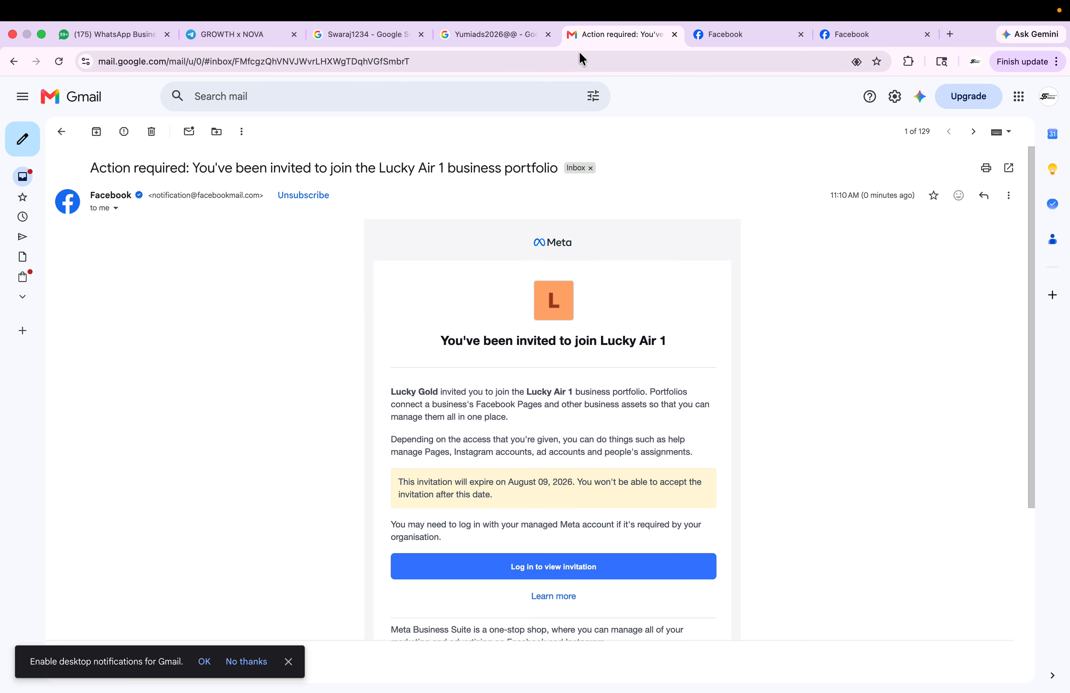
pyautogui.click(730, 35)
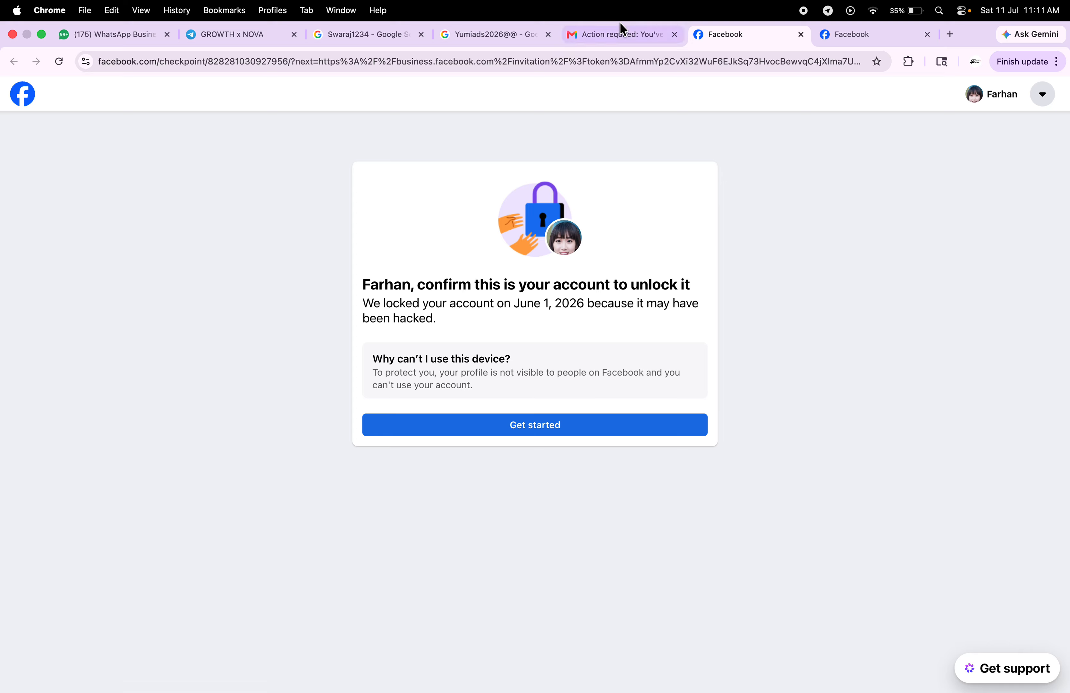
pyautogui.click(619, 33)
pyautogui.click(510, 558)
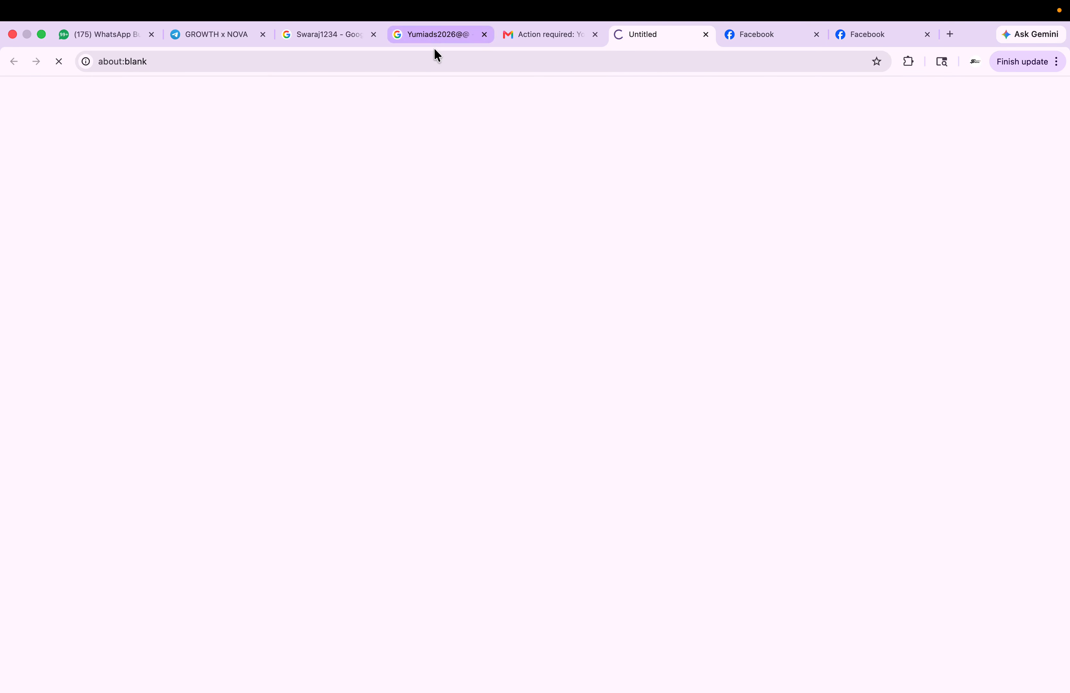
# - Load the copied invitation URL in the other browser window and log in with Facebook
pyautogui.click(425, 62)
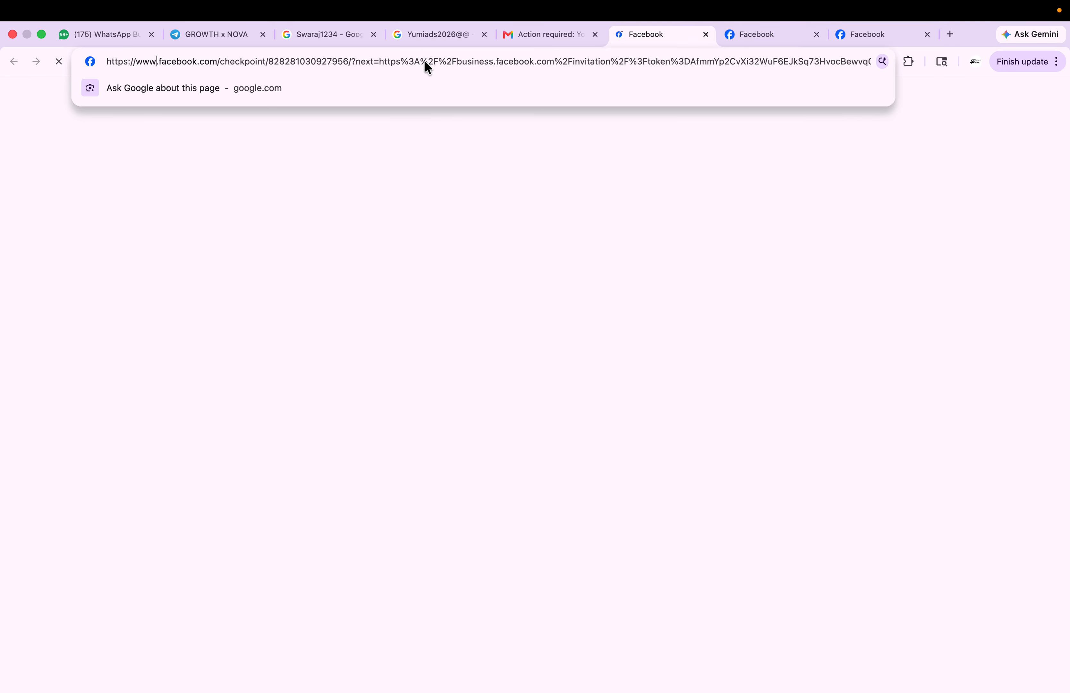
pyautogui.hotkey('ctrl', 'Right')
pyautogui.hotkey('ctrl', 'Right')
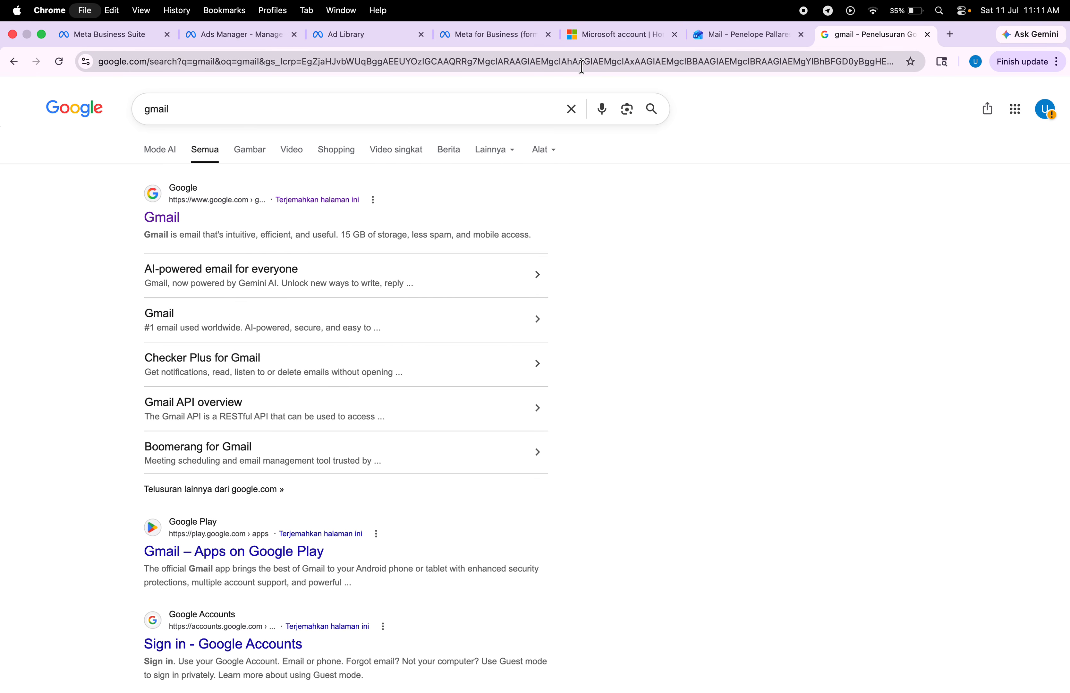
pyautogui.press('super+t')
pyautogui.press('super+v')
pyautogui.press('Return')
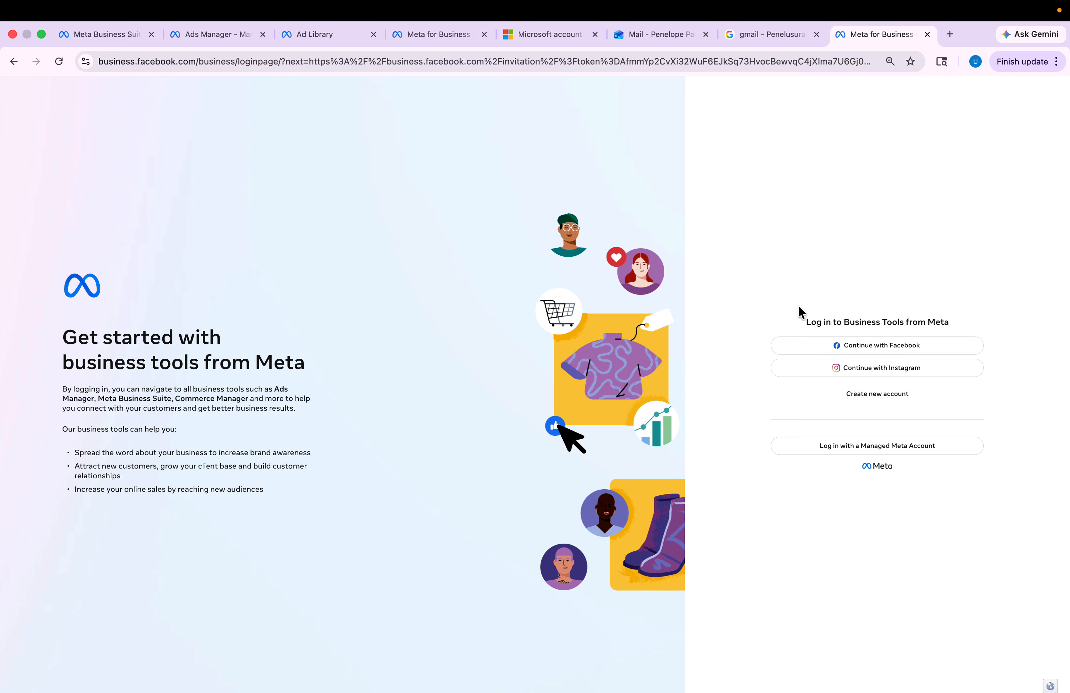
pyautogui.click(805, 345)
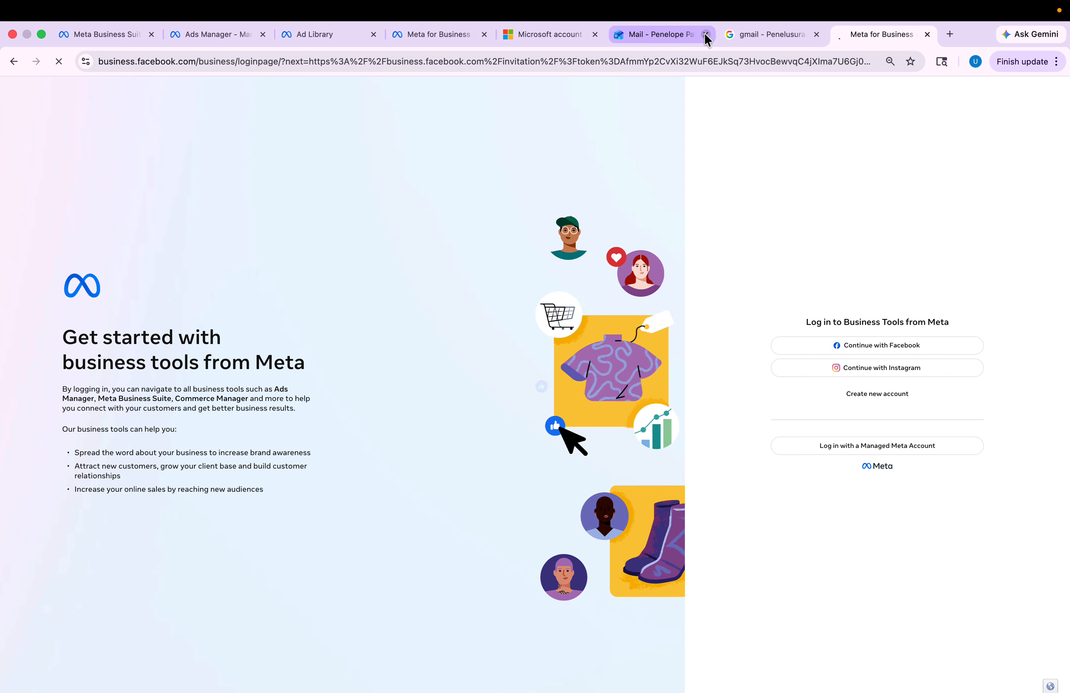
# - Copy the saved text from the search box in the first window and return to the invitation
pyautogui.hotkey('ctrl', 'Left')
pyautogui.hotkey('ctrl', 'Left')
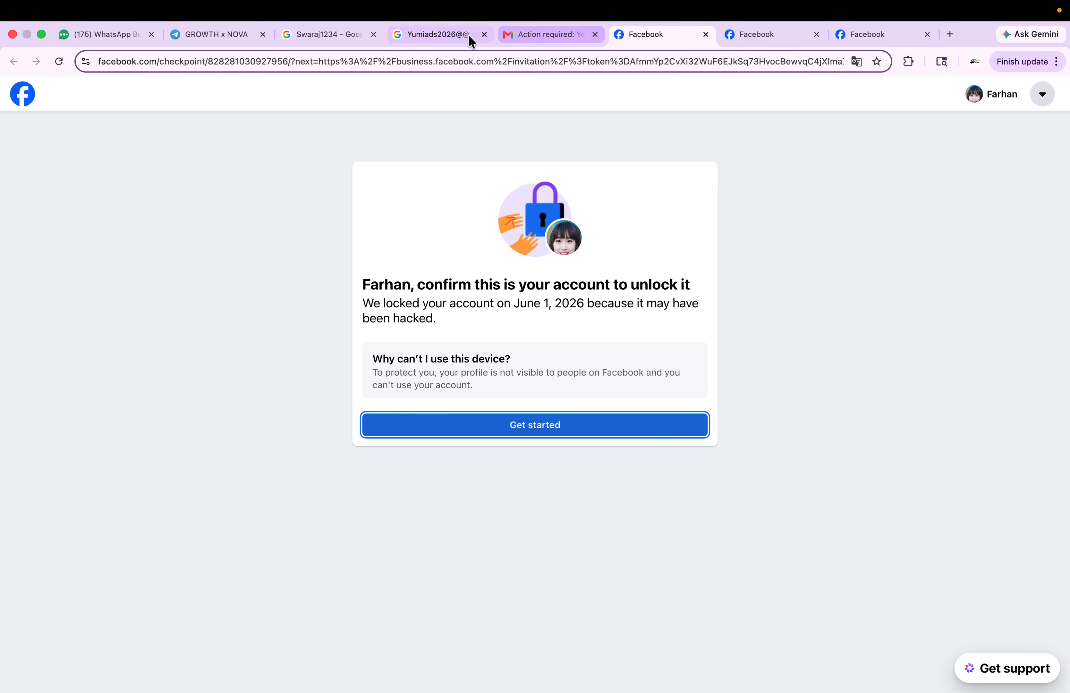
pyautogui.click(455, 41)
pyautogui.click(458, 96)
pyautogui.press('super+a')
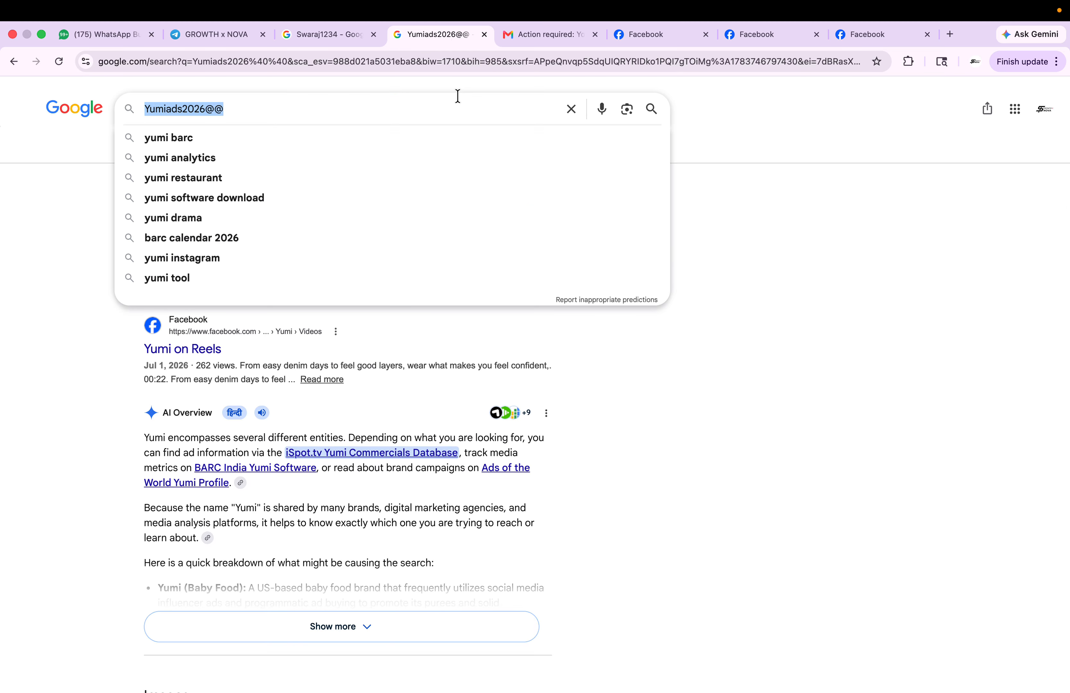
pyautogui.hotkey('ctrl', 'Right')
pyautogui.hotkey('ctrl', 'Right')
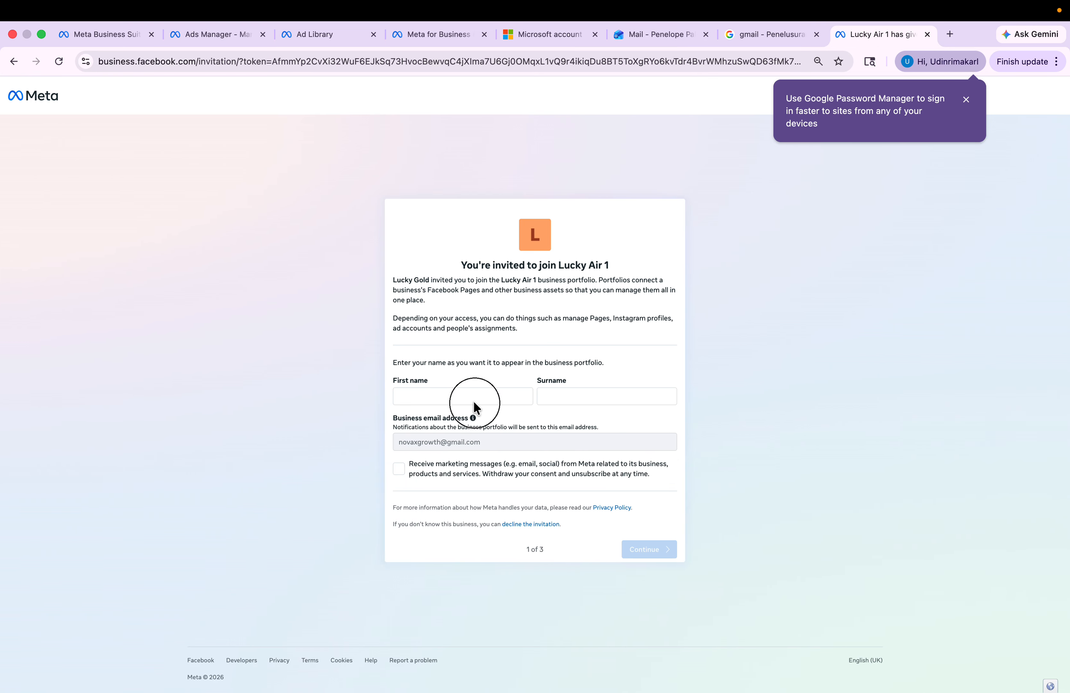
# - Enter a first name and surname and continue past the name and business review steps
pyautogui.click(472, 401)
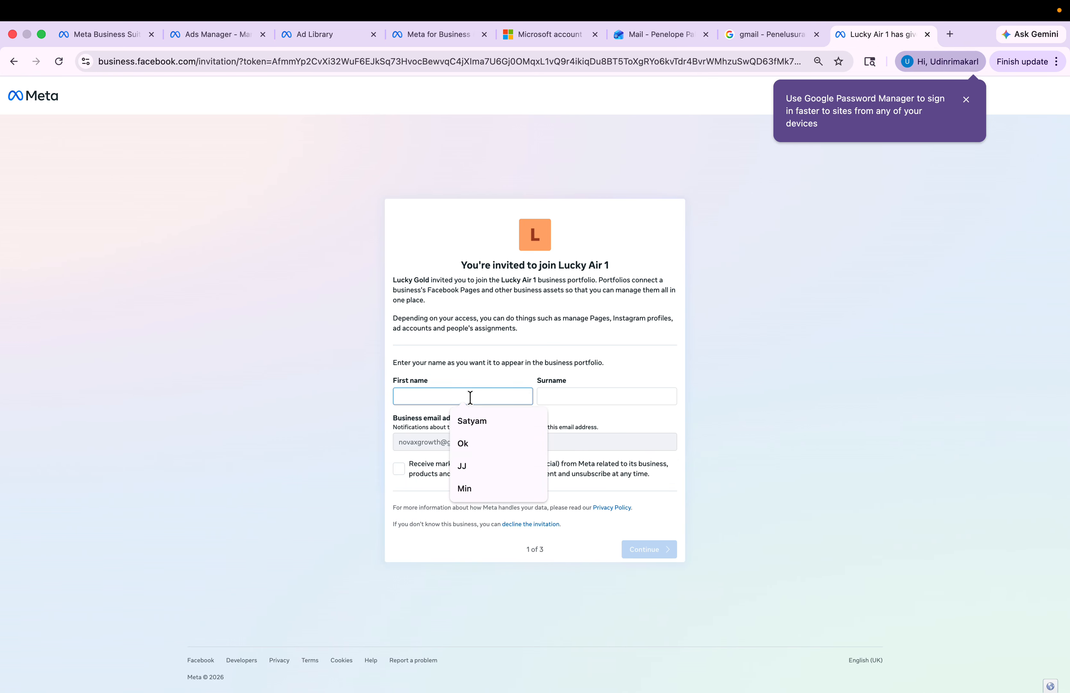
pyautogui.write('Lucky')
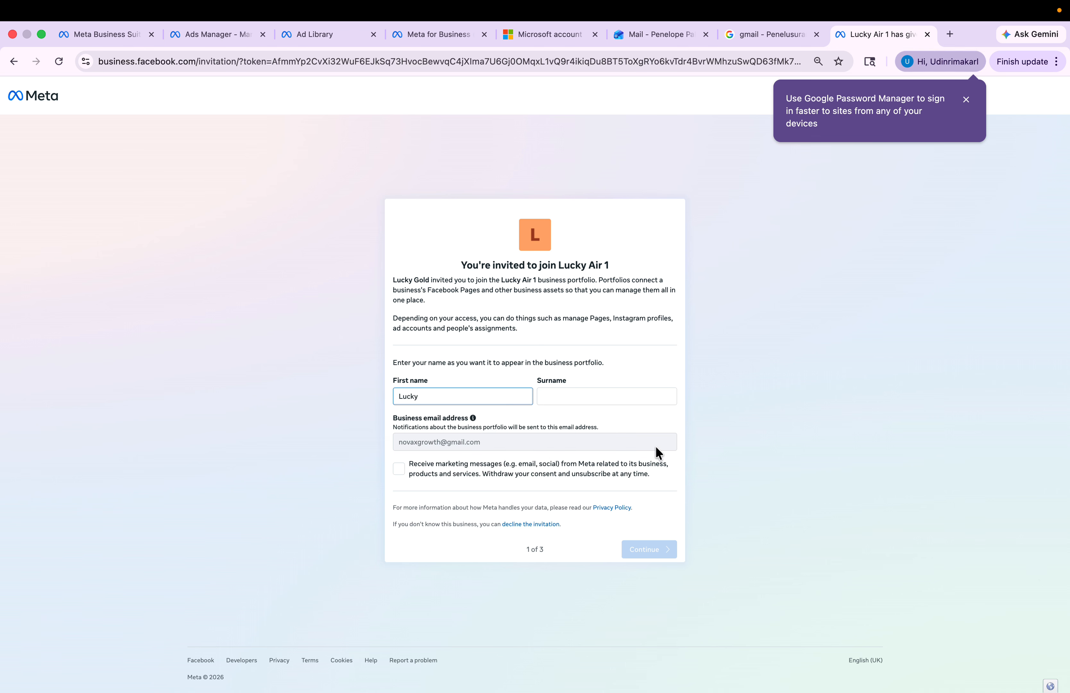
pyautogui.click(629, 396)
pyautogui.write('Air')
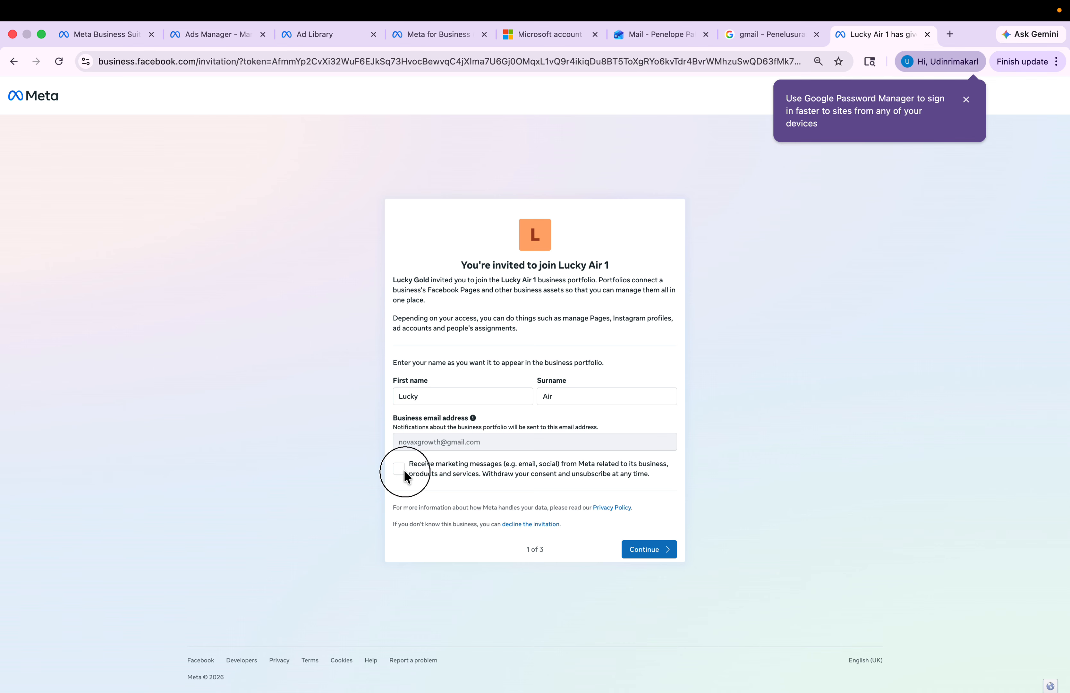
pyautogui.click(656, 556)
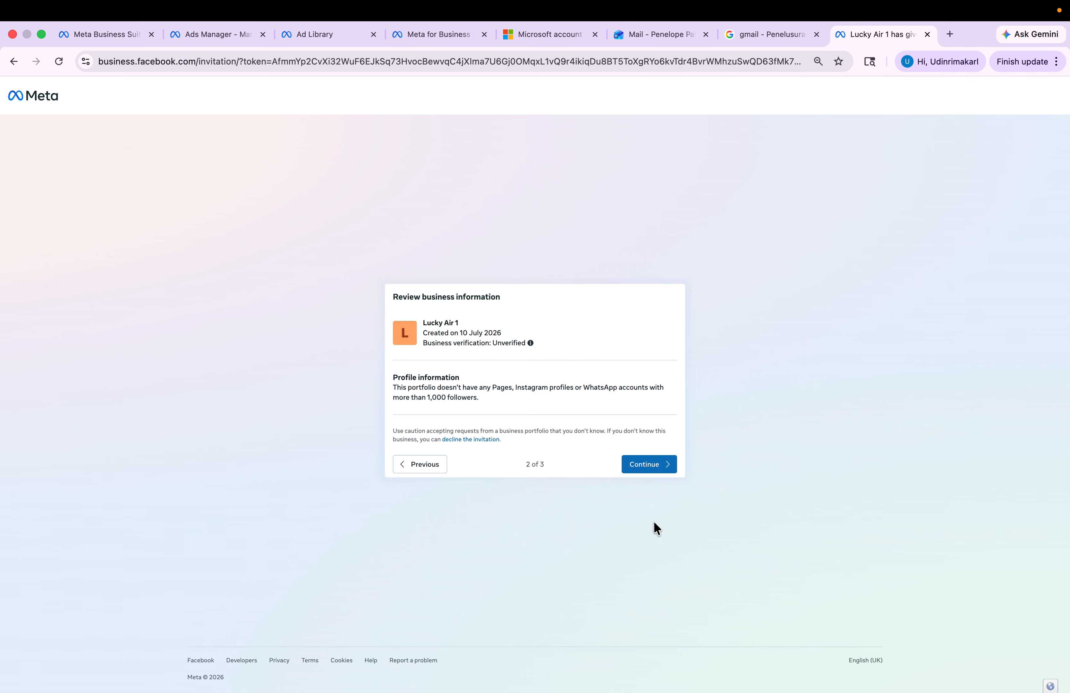
pyautogui.click(657, 460)
# - Accept the Lucky Air 1 invitation and submit the pasted account password
pyautogui.click(628, 476)
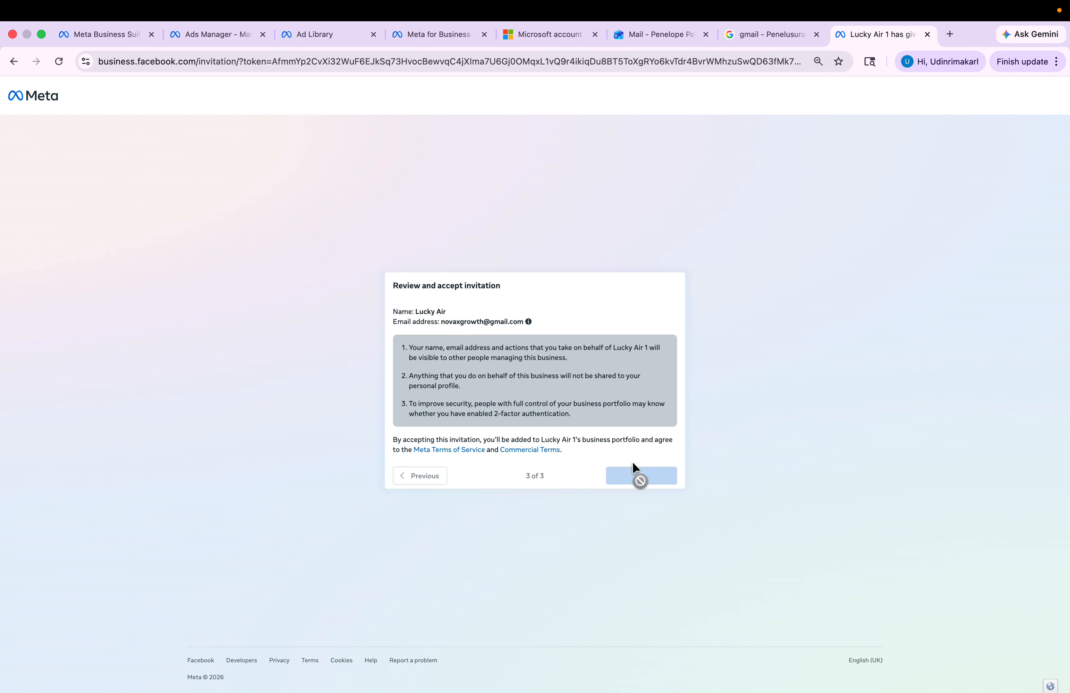
pyautogui.press('super+v')
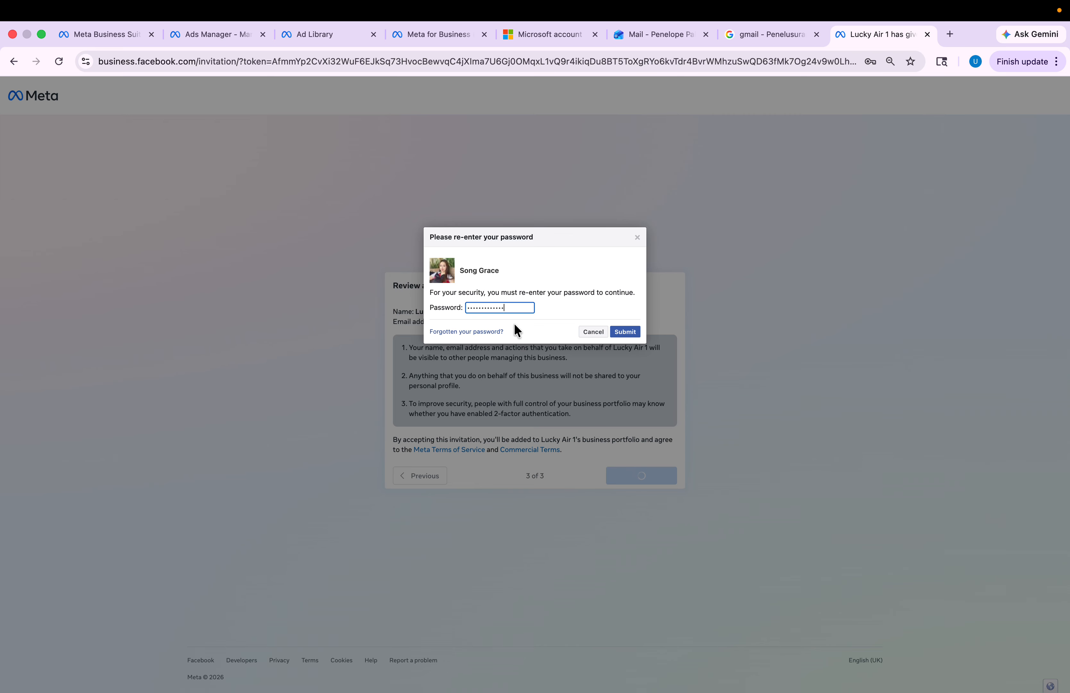
pyautogui.press('Return')
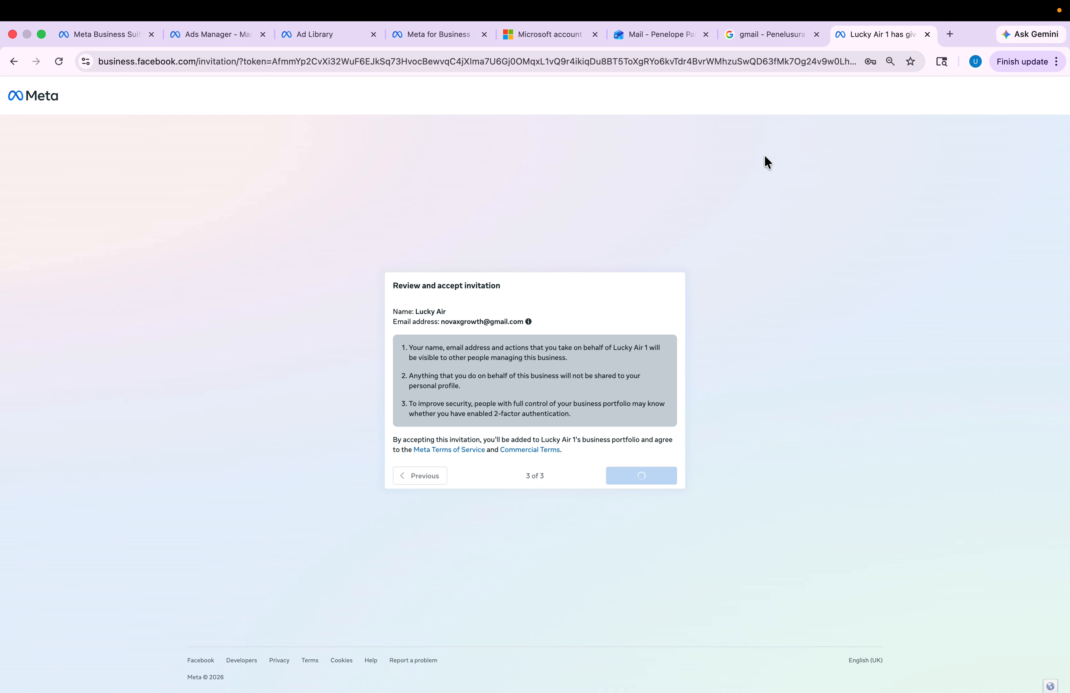
pyautogui.click(237, 29)
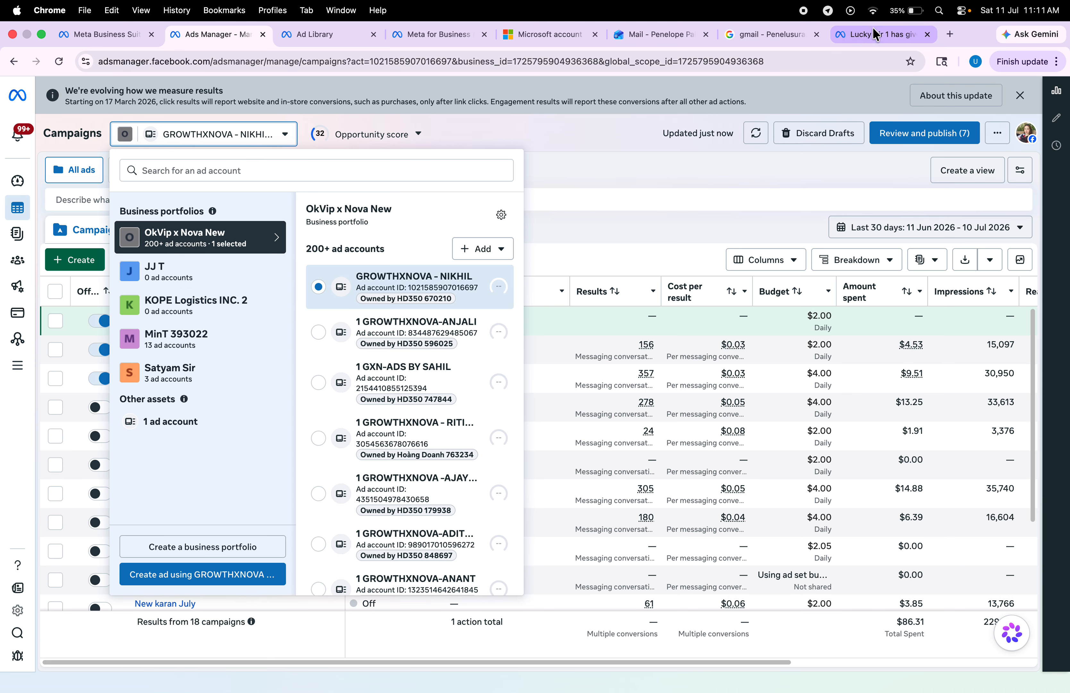
# - Reload Ads Manager and pick Growth Nova from Lucky Air 1's ad accounts
pyautogui.click(877, 38)
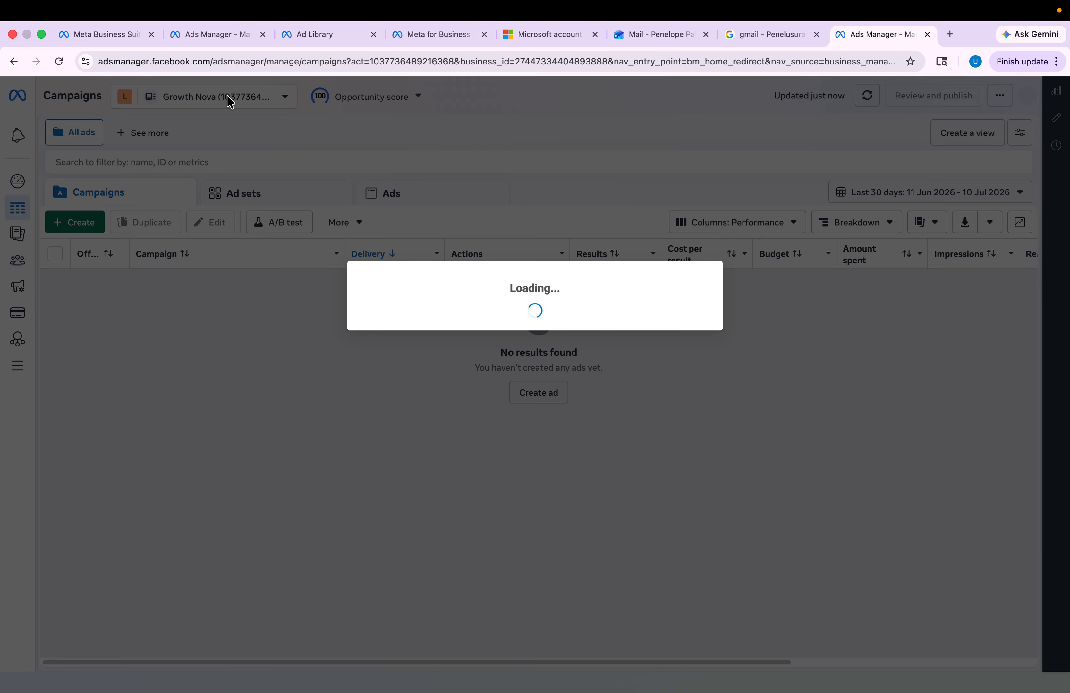
pyautogui.click(191, 34)
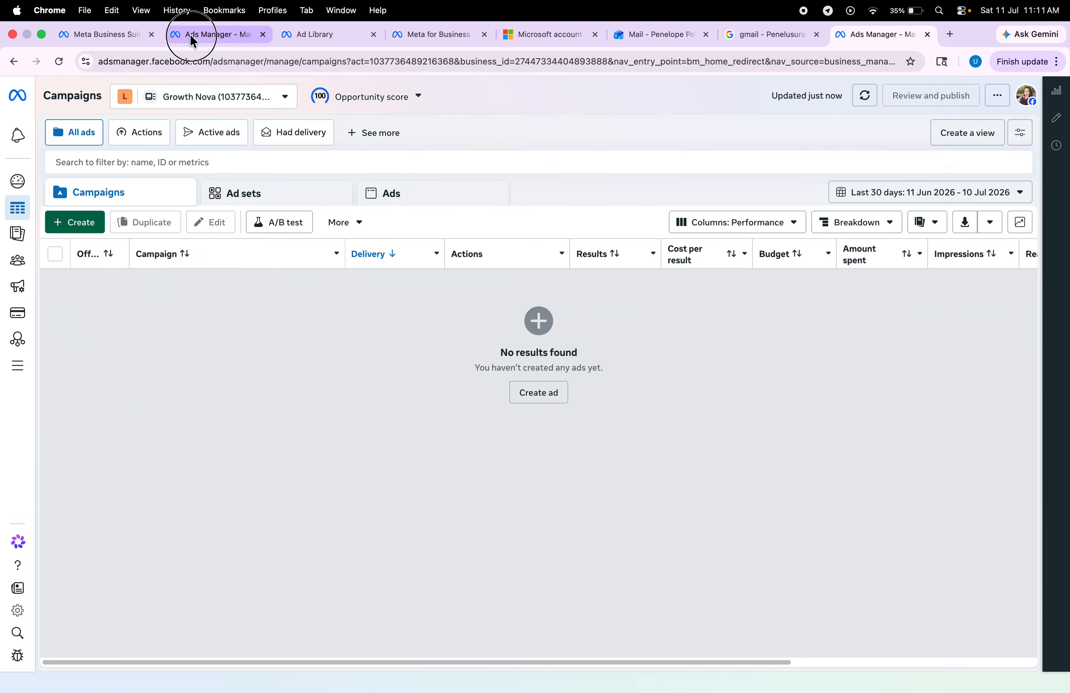
pyautogui.click(125, 129)
pyautogui.click(55, 63)
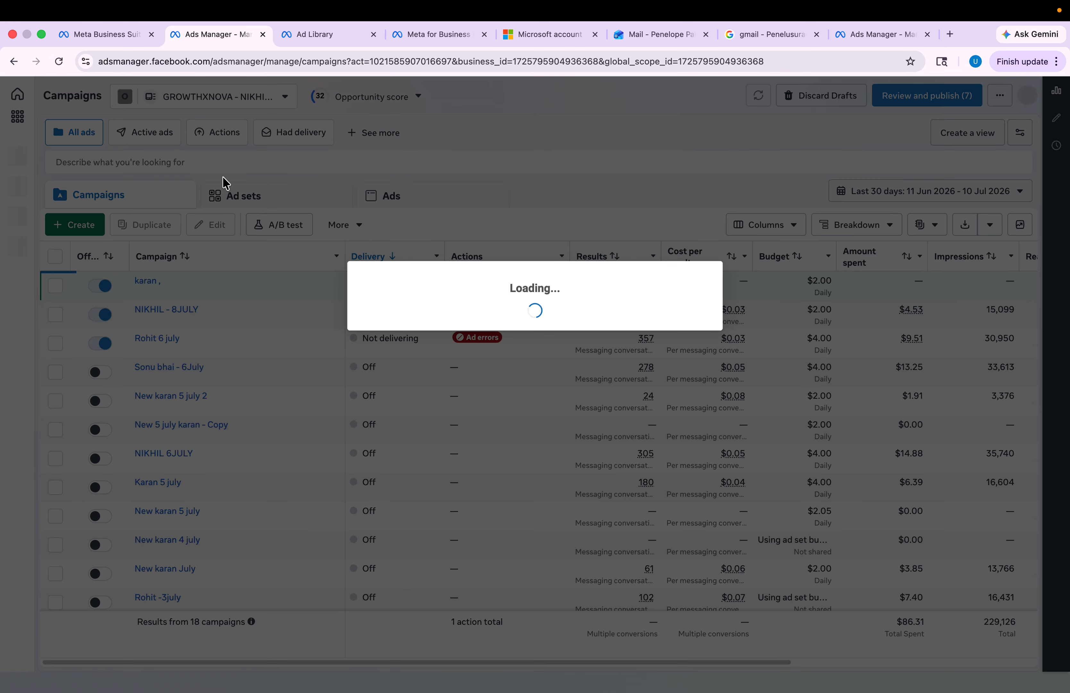
pyautogui.click(213, 91)
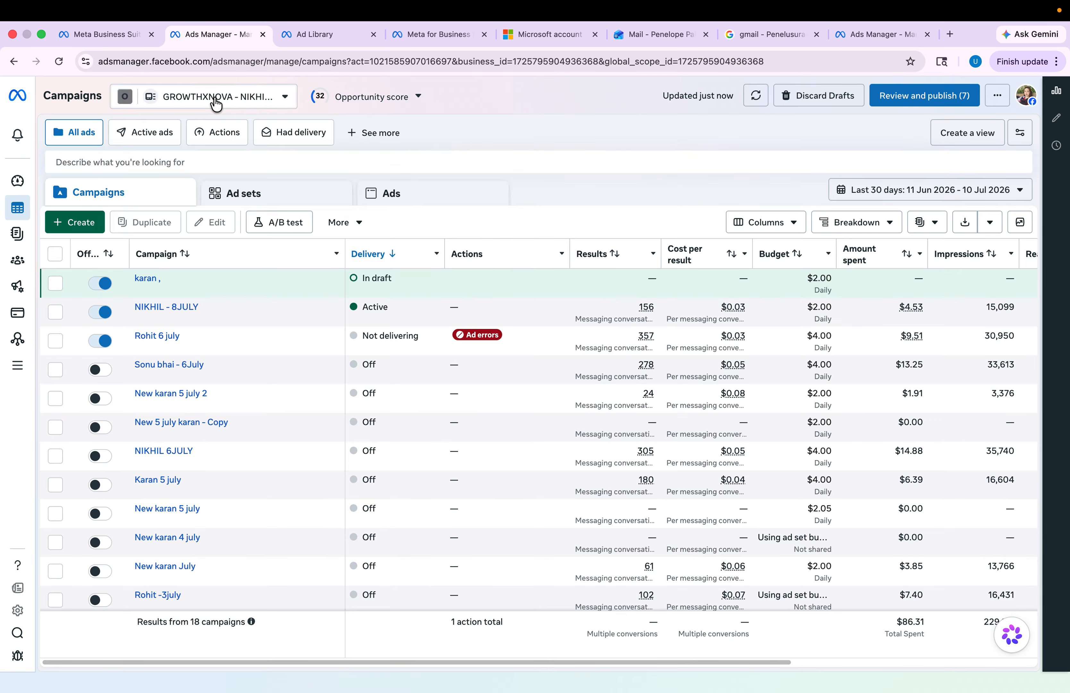
pyautogui.click(215, 98)
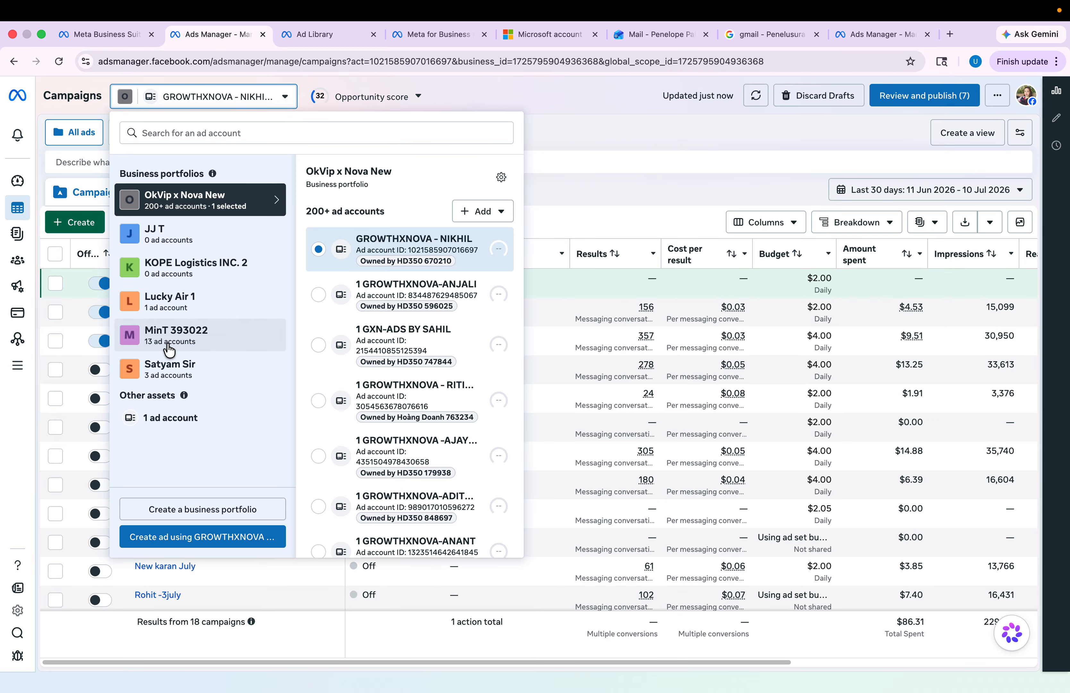
pyautogui.click(171, 304)
pyautogui.click(347, 252)
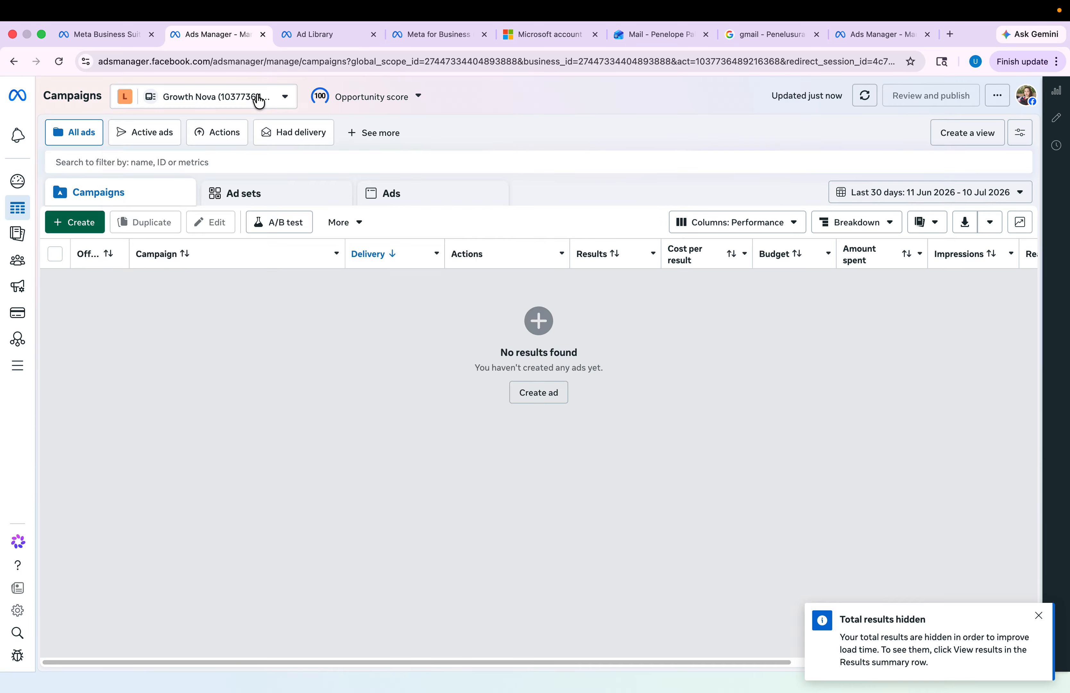
pyautogui.click(259, 100)
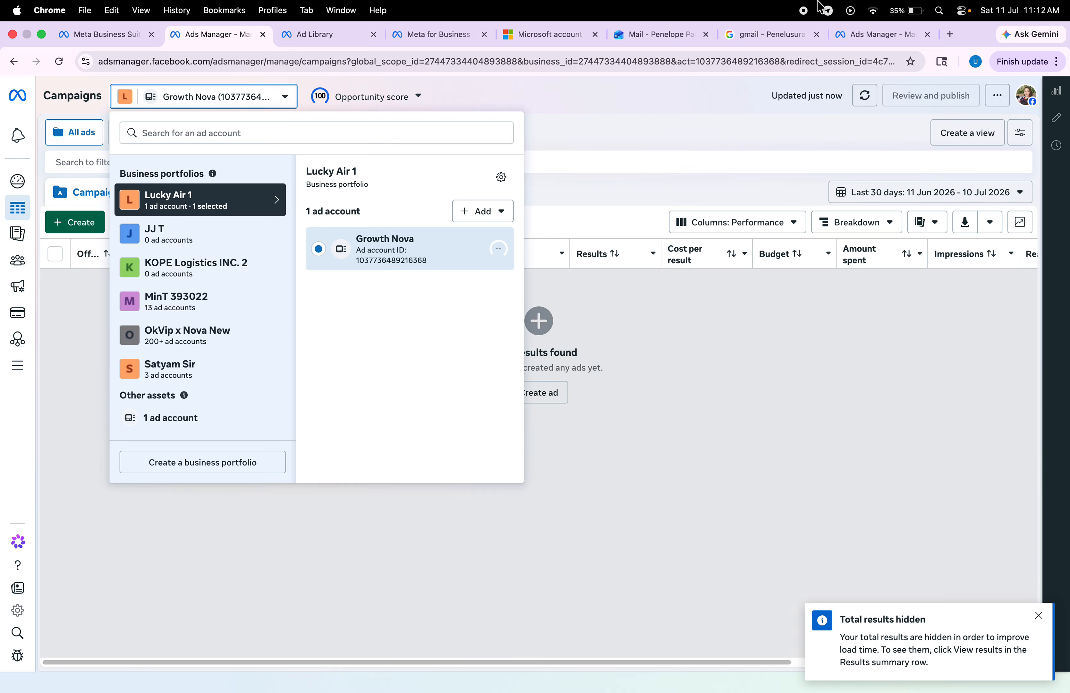
pyautogui.hotkey('ctrl', 'Right')
pyautogui.hotkey('ctrl', 'Left')
pyautogui.hotkey('ctrl', 'Right')
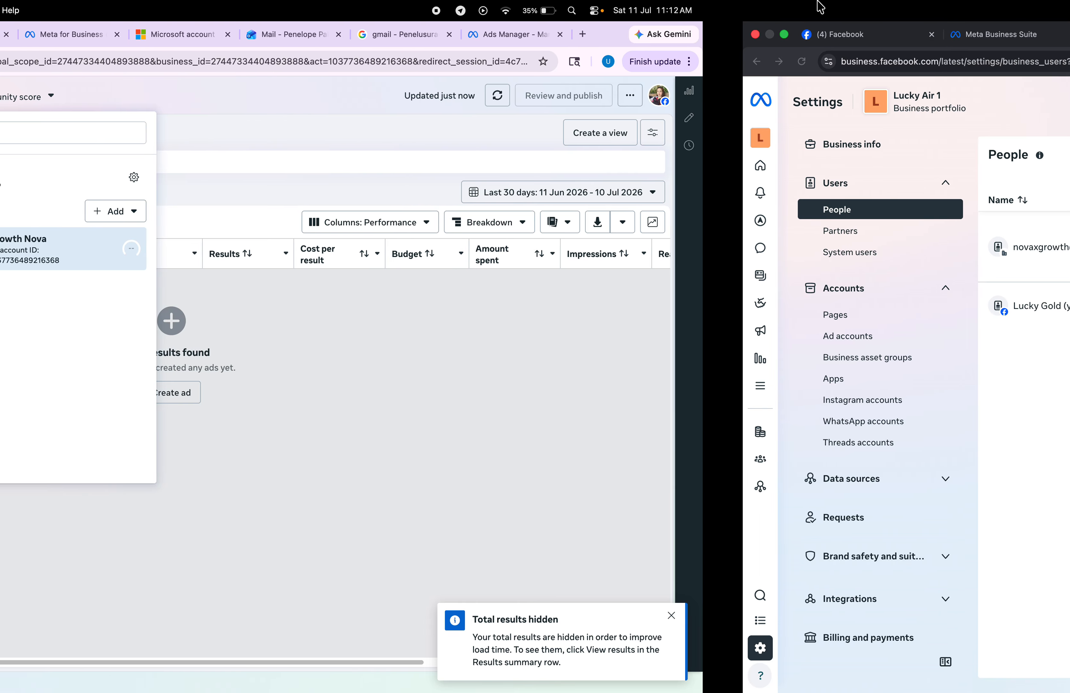
# - In Lucky Air 1's Partners, choose Add > Give a partner access to your assets
pyautogui.hotkey('ctrl', 'Left')
pyautogui.hotkey('ctrl', 'Right')
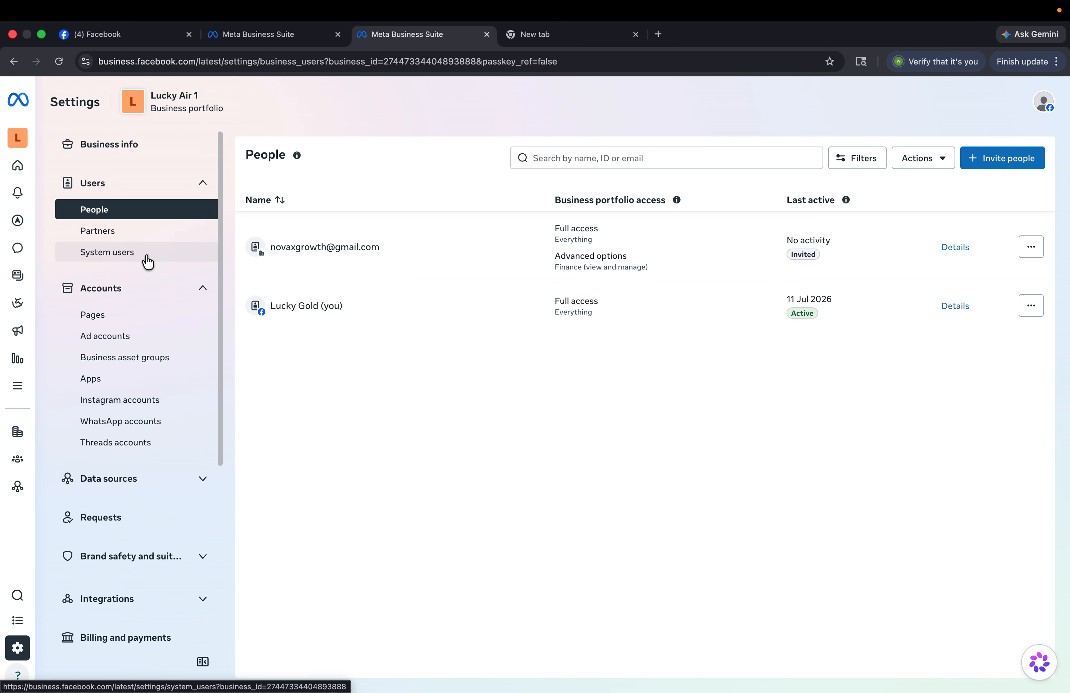
pyautogui.click(95, 232)
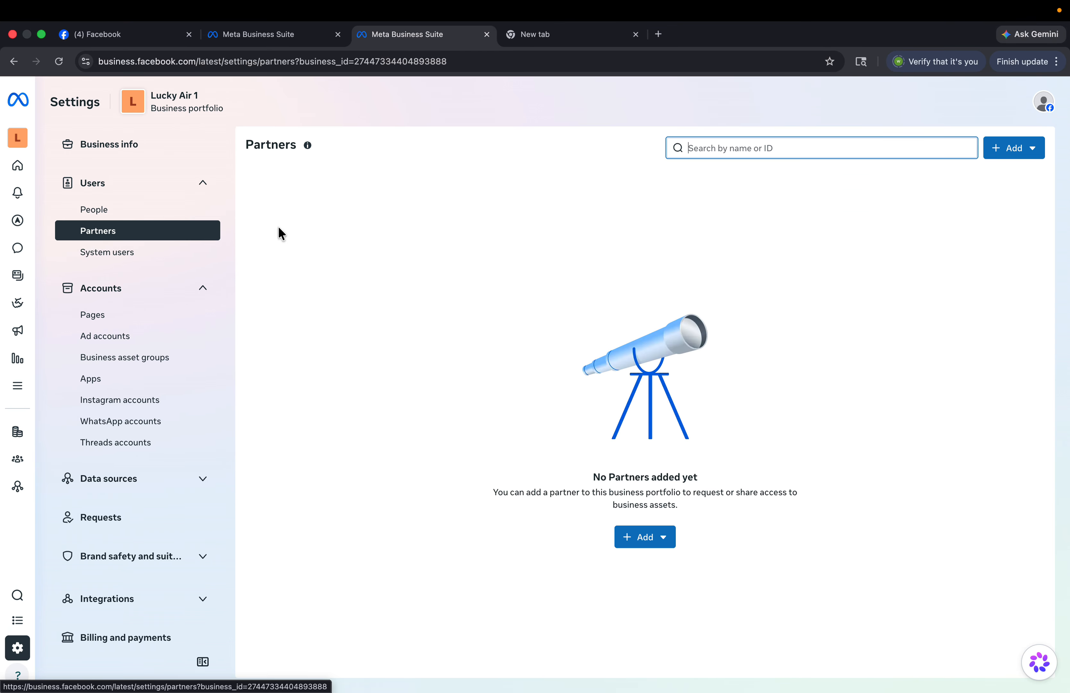
pyautogui.click(1027, 152)
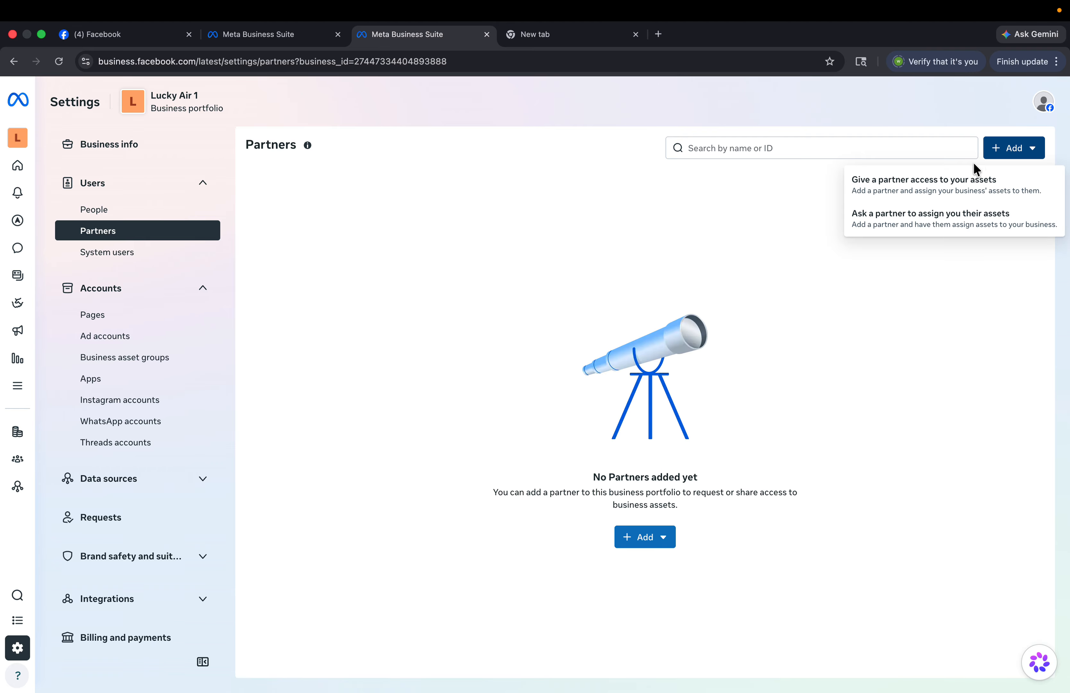
pyautogui.click(956, 189)
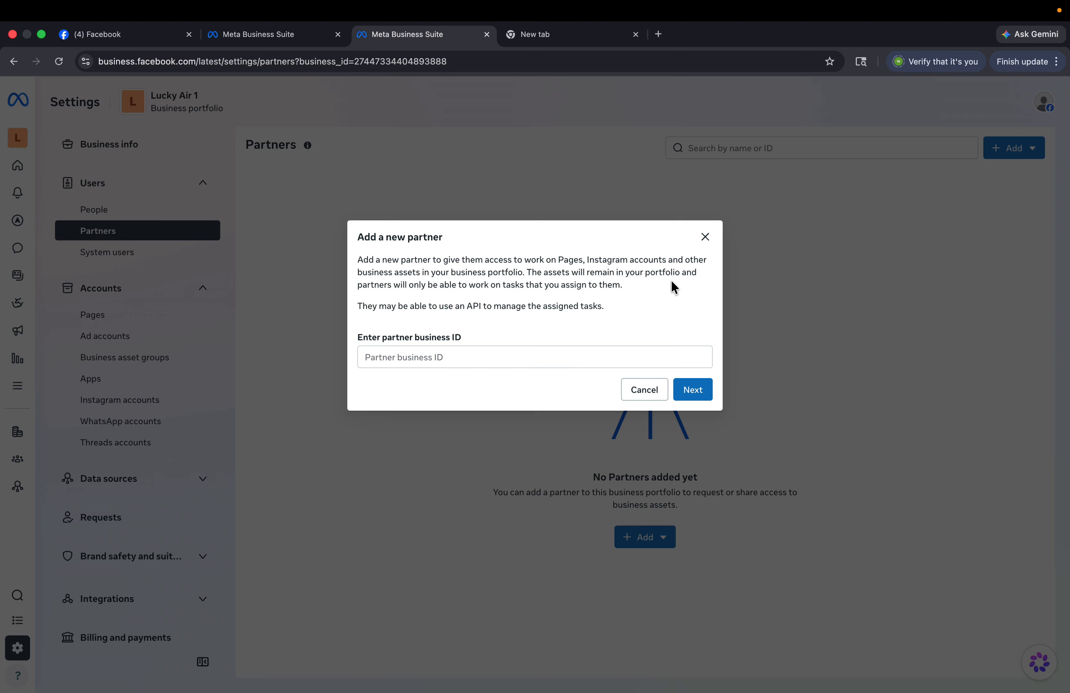
pyautogui.click(586, 362)
# - Copy OkVip x Nova New's portfolio ID from Business info, enter it, and submit
pyautogui.hotkey('ctrl', 'Left')
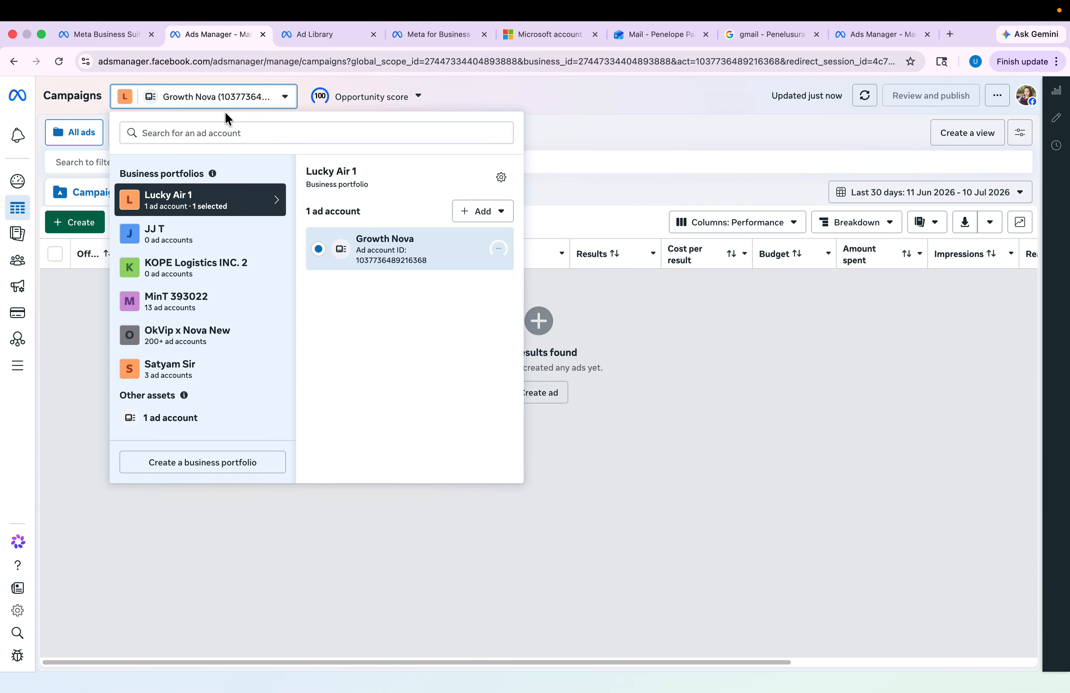
pyautogui.click(102, 24)
pyautogui.click(93, 134)
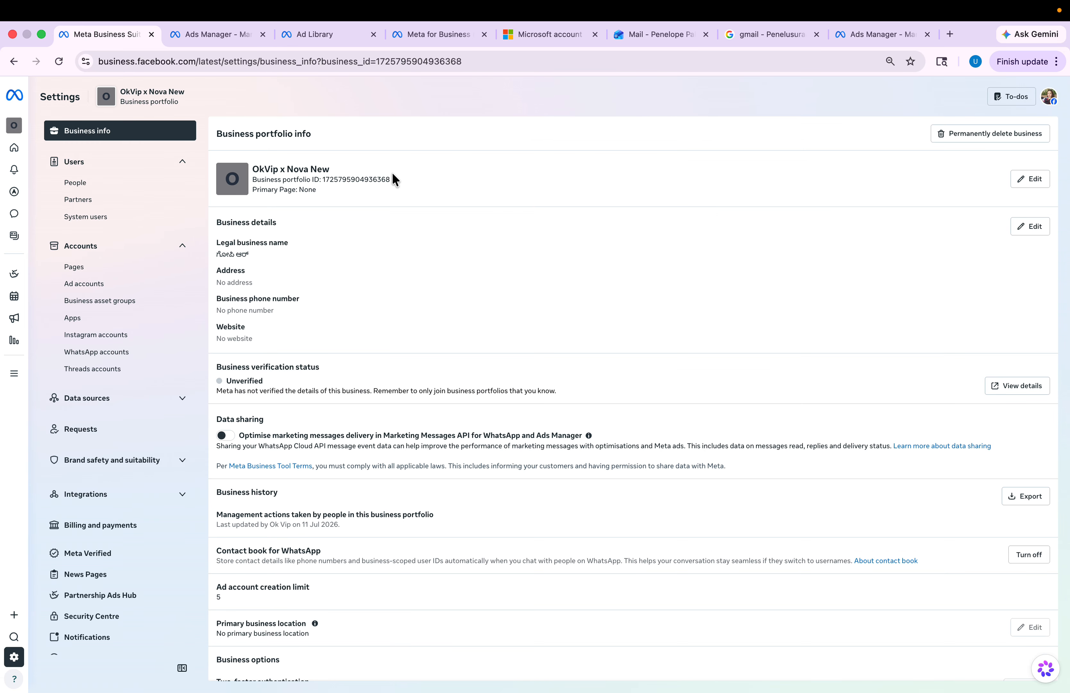
pyautogui.moveTo(393, 179); pyautogui.dragTo(322, 174)
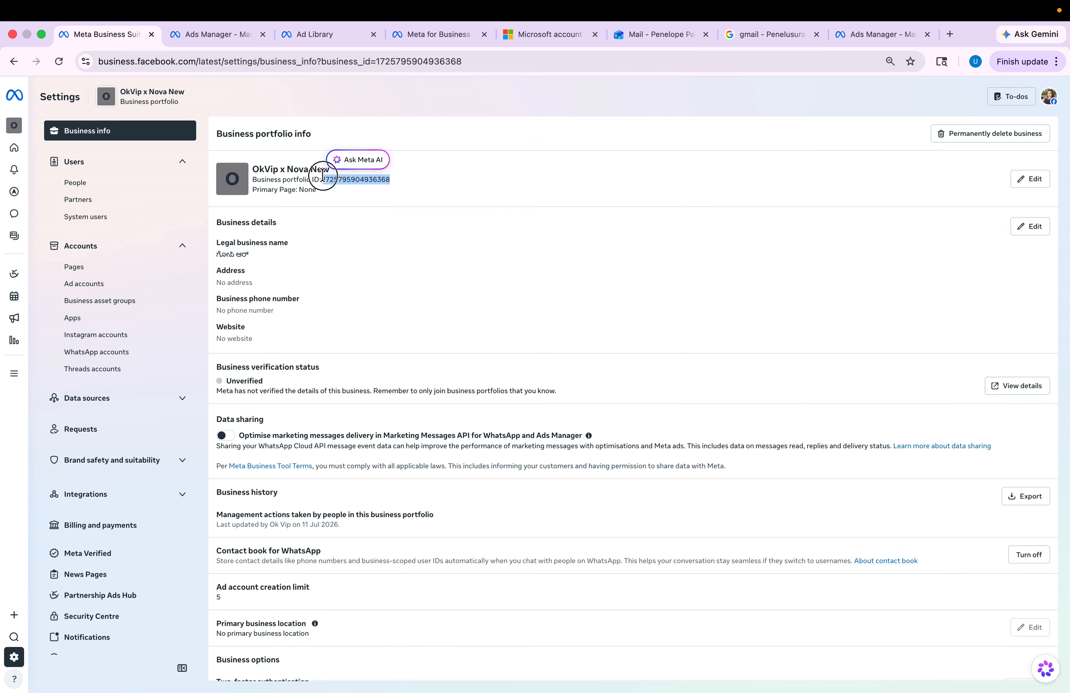
pyautogui.hotkey('ctrl', 'Right')
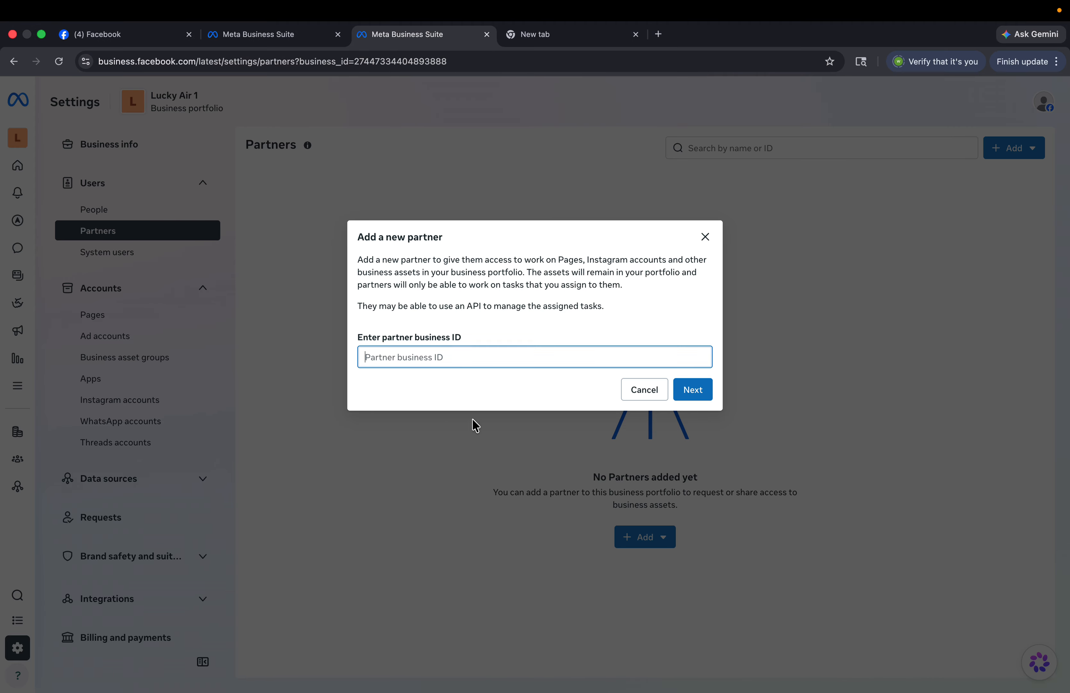
pyautogui.click(695, 394)
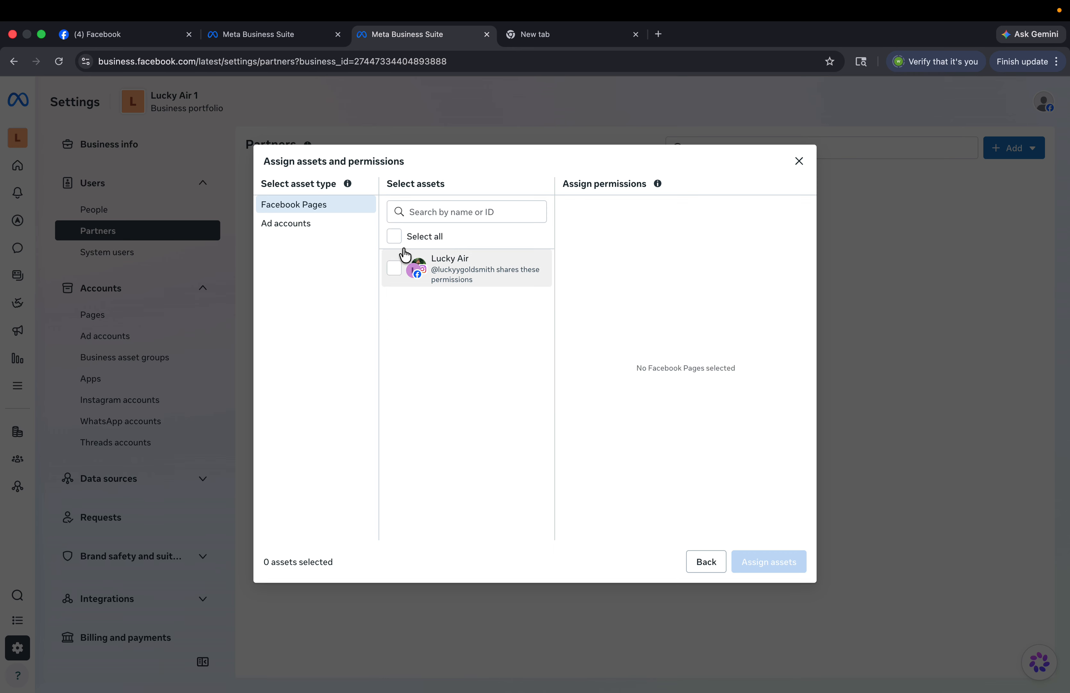
# - Assign Lucky Air with full access and Growth Nova with full control to the partner
pyautogui.click(400, 239)
pyautogui.scroll(-3, 568, 357)
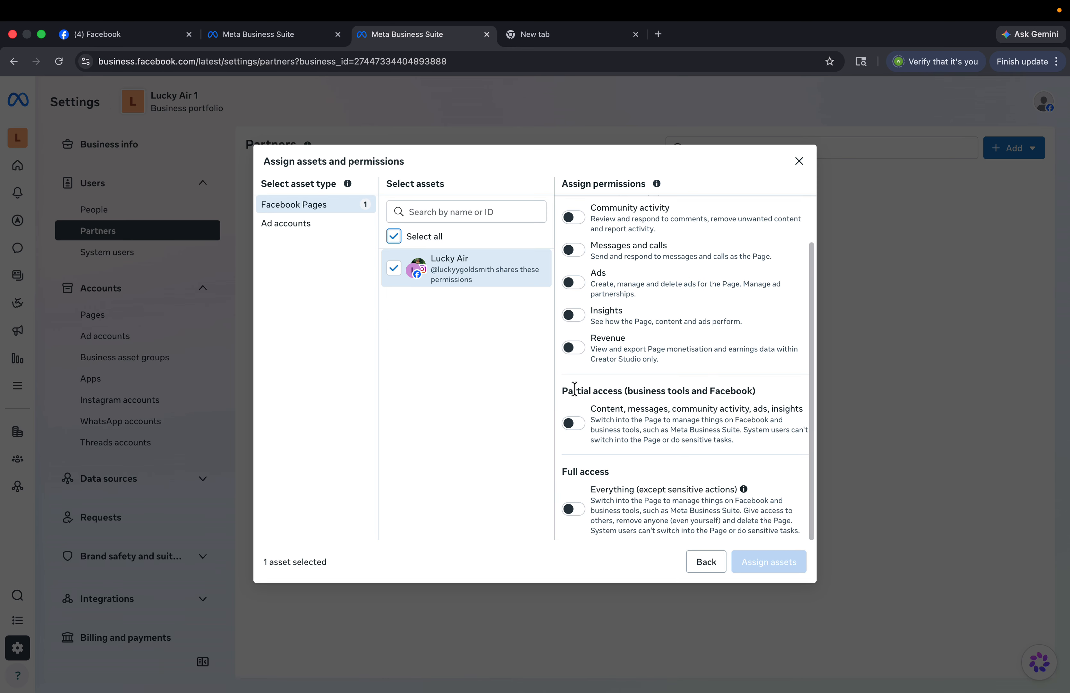
pyautogui.click(570, 511)
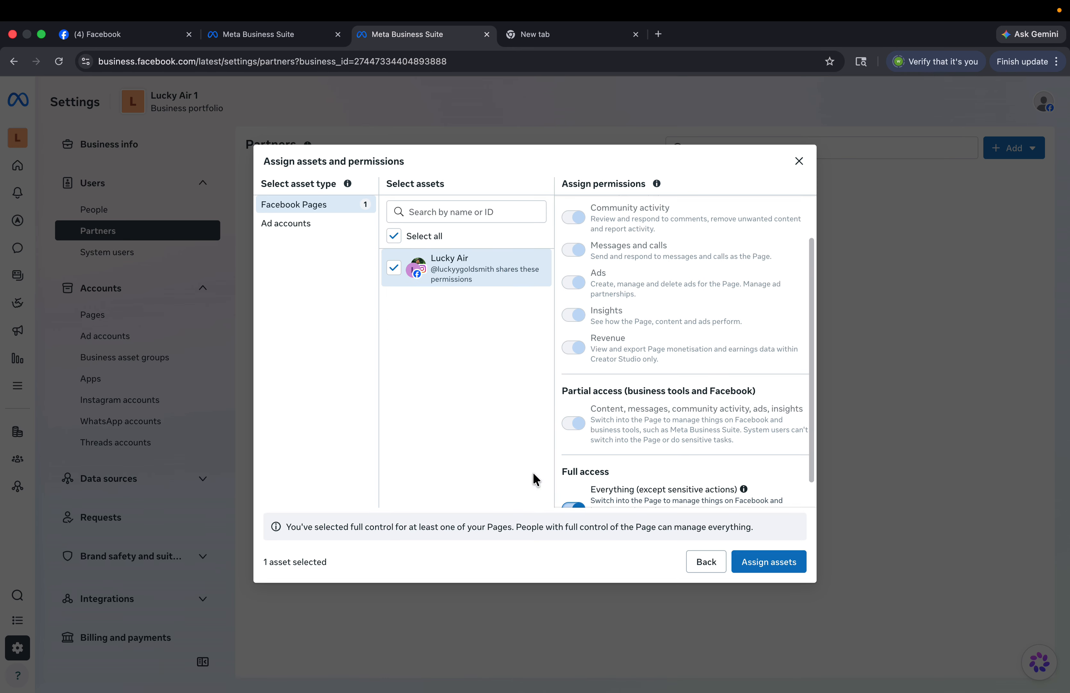
pyautogui.click(334, 223)
pyautogui.click(428, 239)
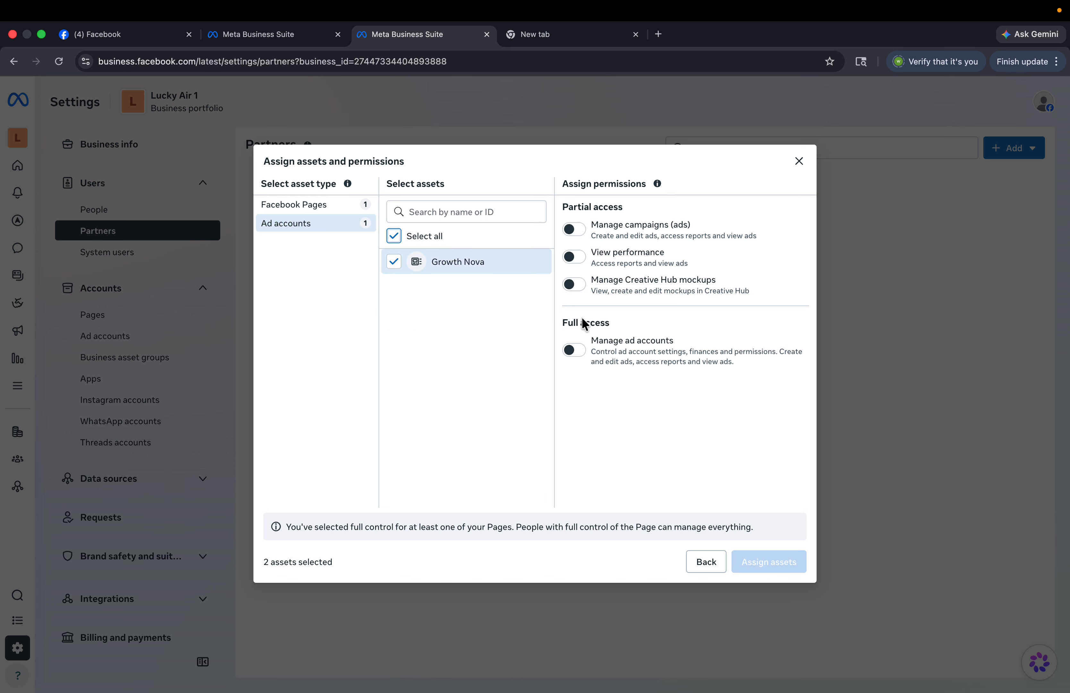
pyautogui.click(573, 350)
pyautogui.click(767, 564)
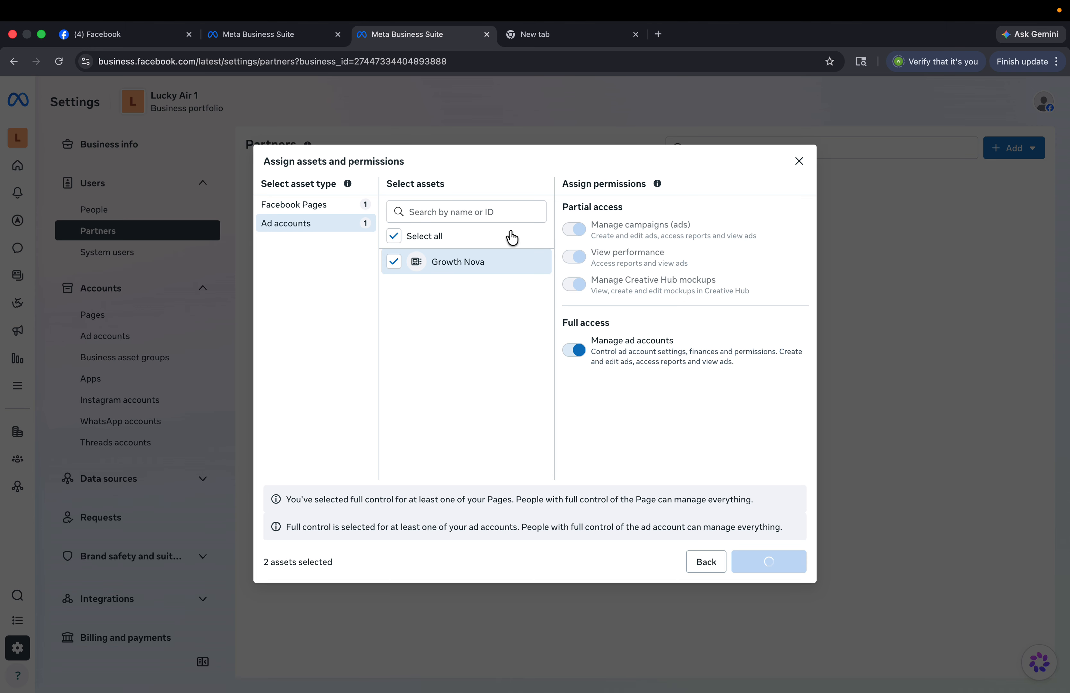
pyautogui.click(682, 457)
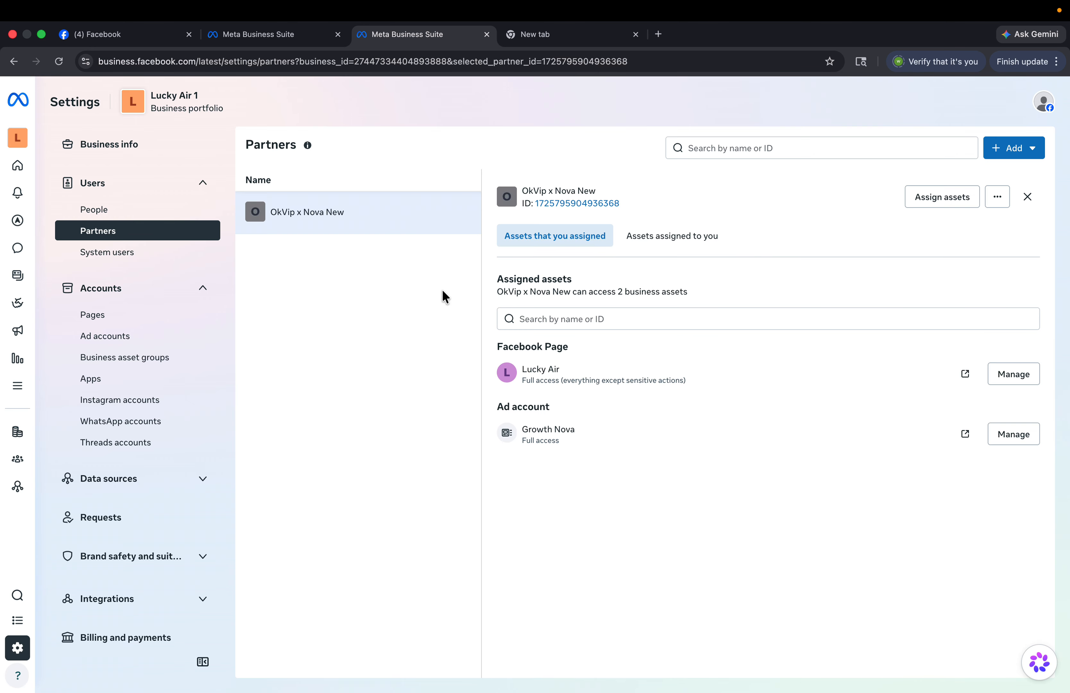
# - Open the People list for Lucky Air 1 under Users
pyautogui.click(172, 200)
pyautogui.click(173, 202)
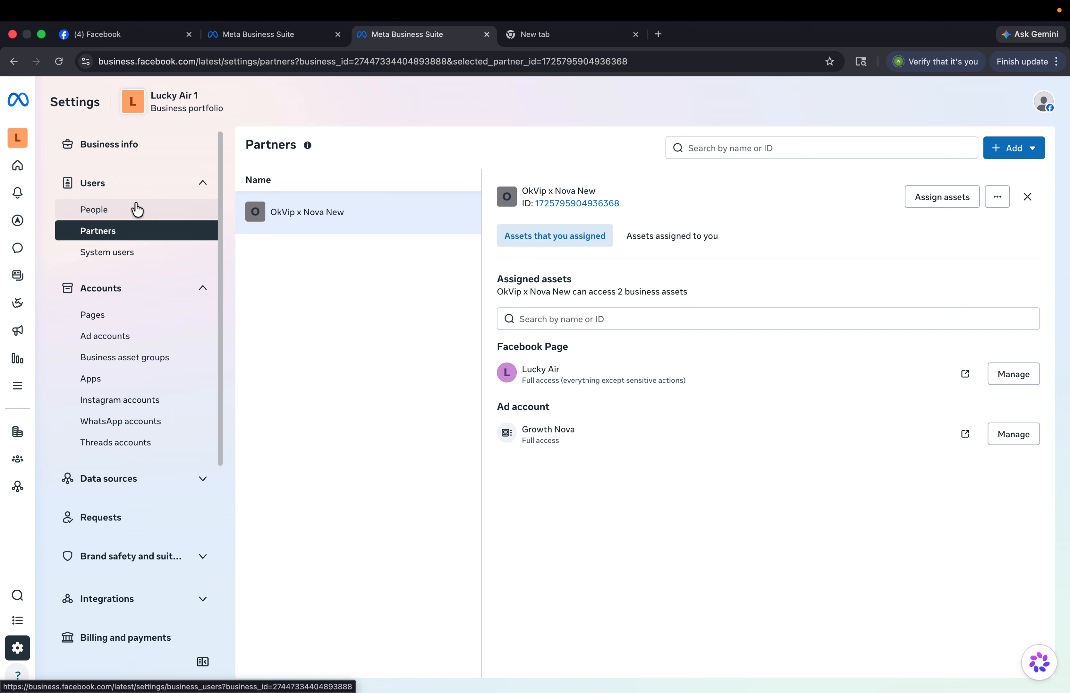
pyautogui.click(139, 214)
# - Open the Growth Nova ad account from the OkVip x Nova New portfolio's ad accounts list
pyautogui.hotkey('ctrl', 'Left')
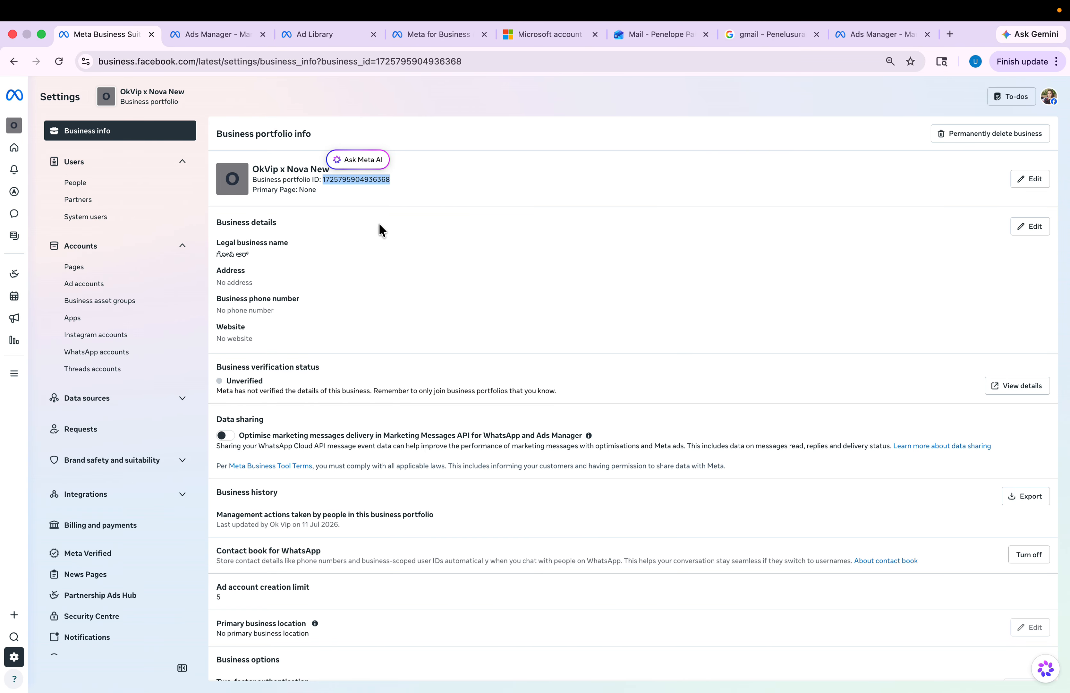
pyautogui.hotkey('ctrl', 'Right')
pyautogui.hotkey('ctrl', 'Left')
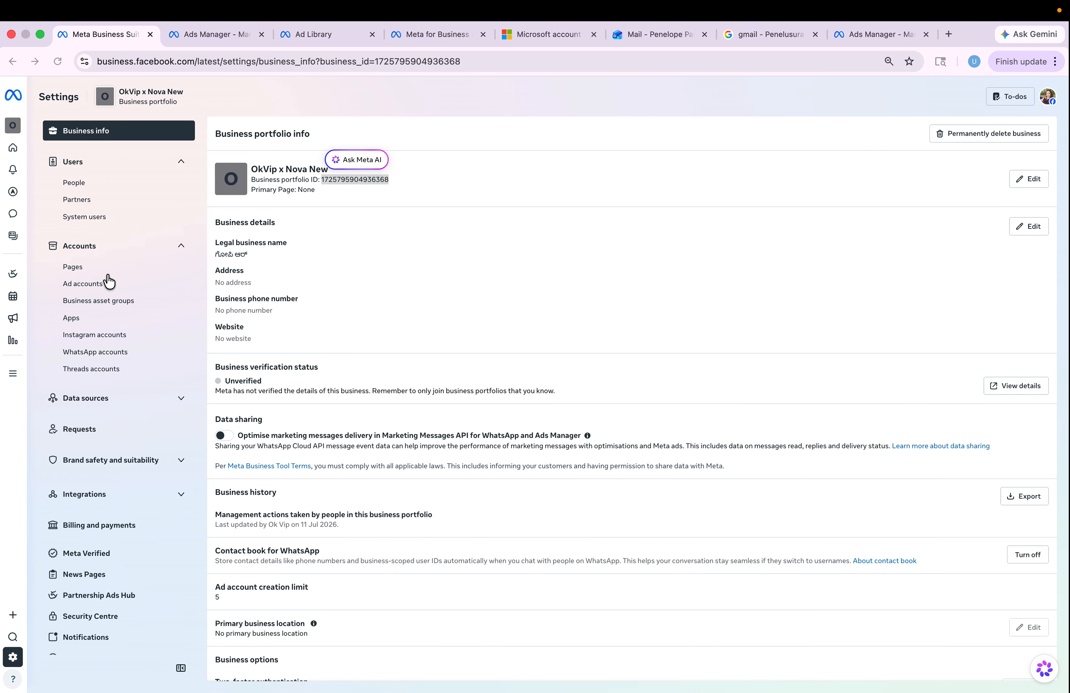
pyautogui.click(125, 286)
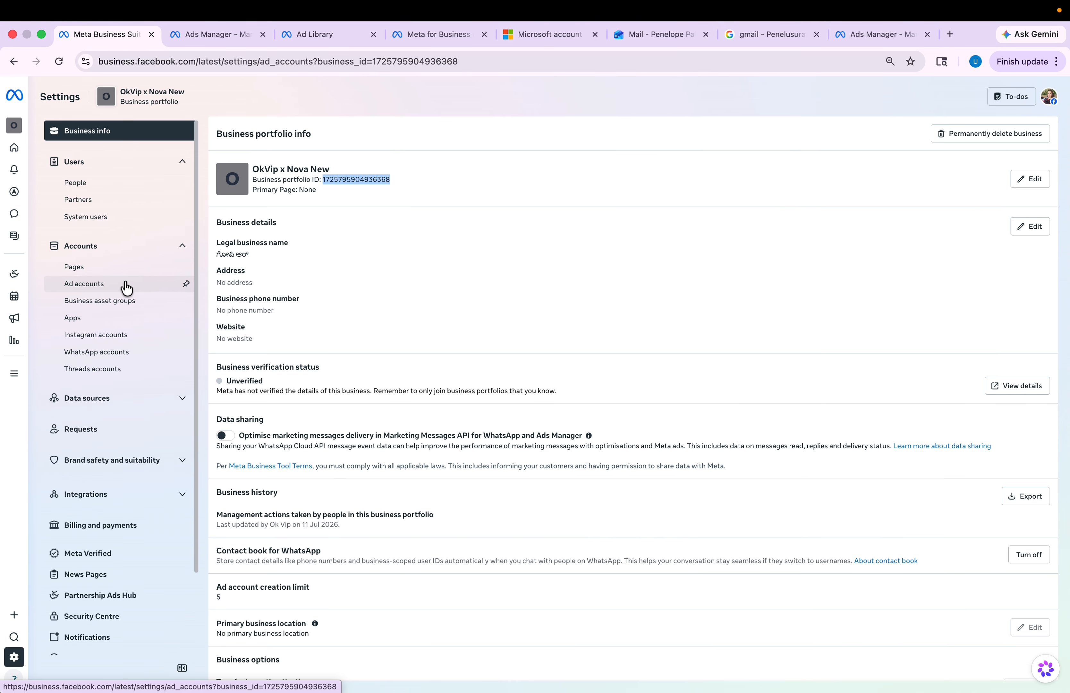
pyautogui.click(327, 331)
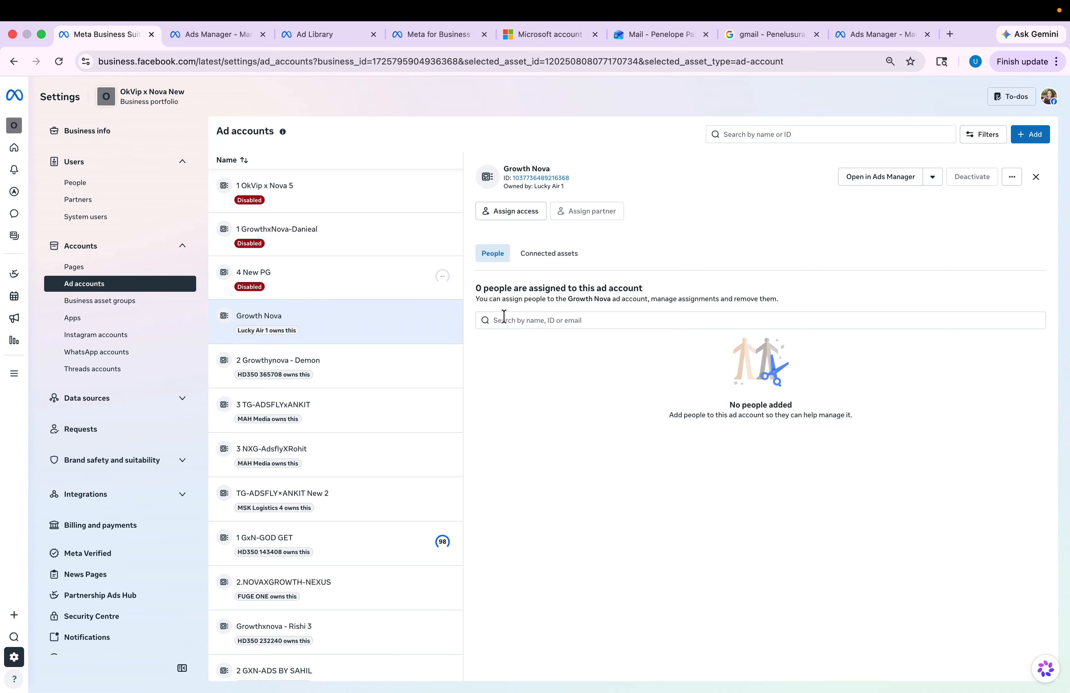
# - Assign yourself to Growth Nova with full control via the Manage ad accounts permission
pyautogui.click(516, 210)
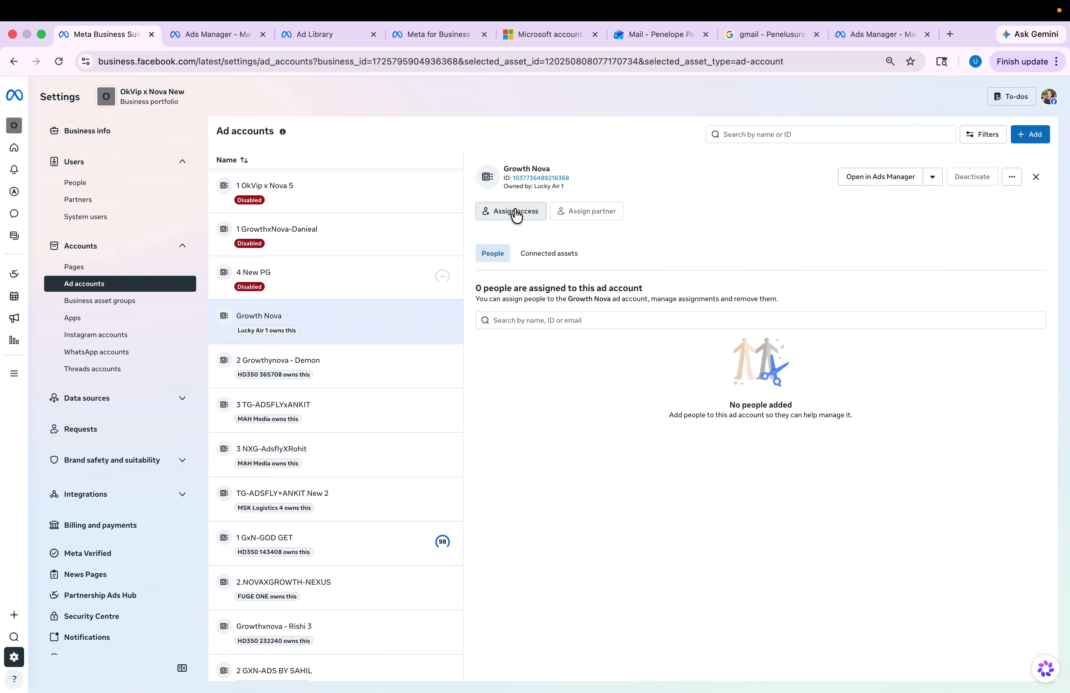
pyautogui.click(517, 215)
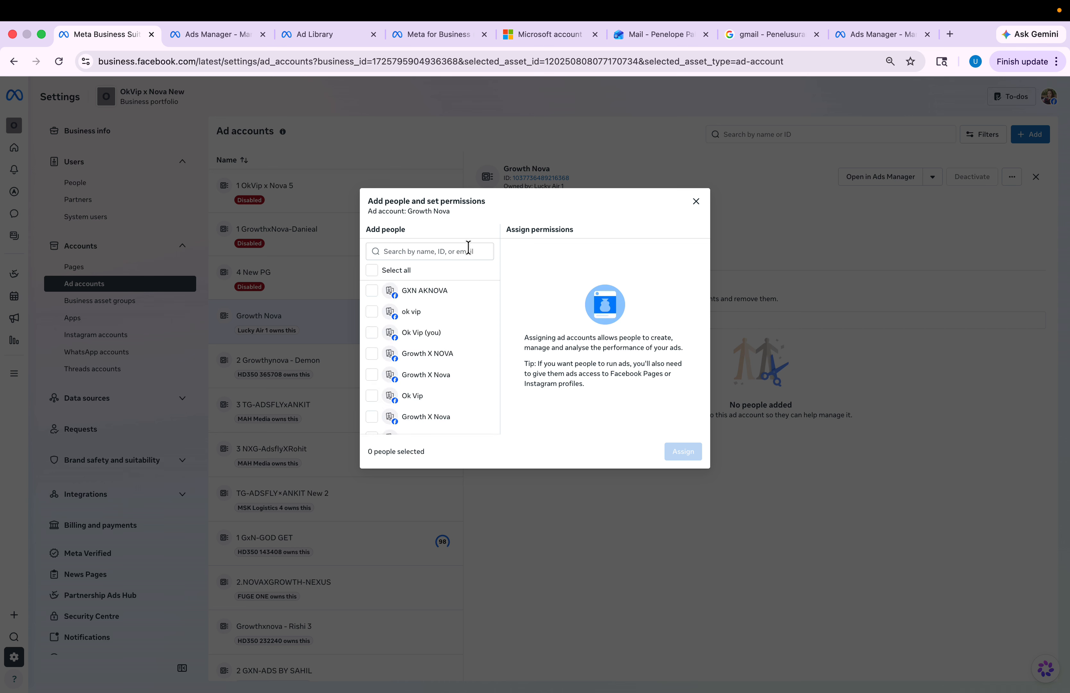
pyautogui.click(427, 333)
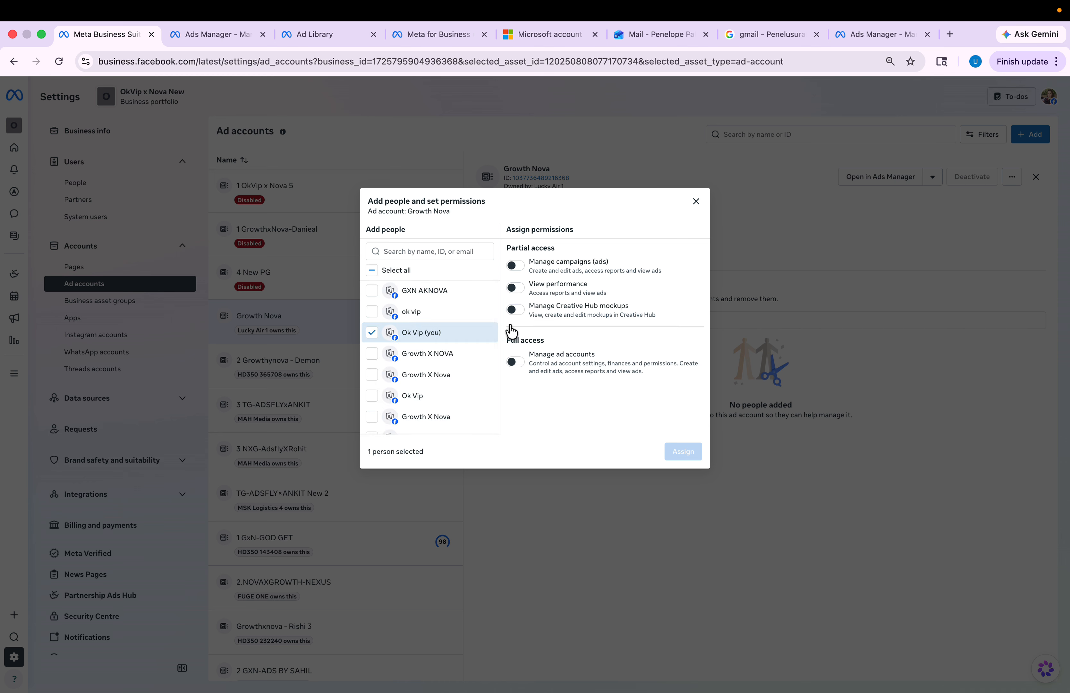
pyautogui.click(515, 363)
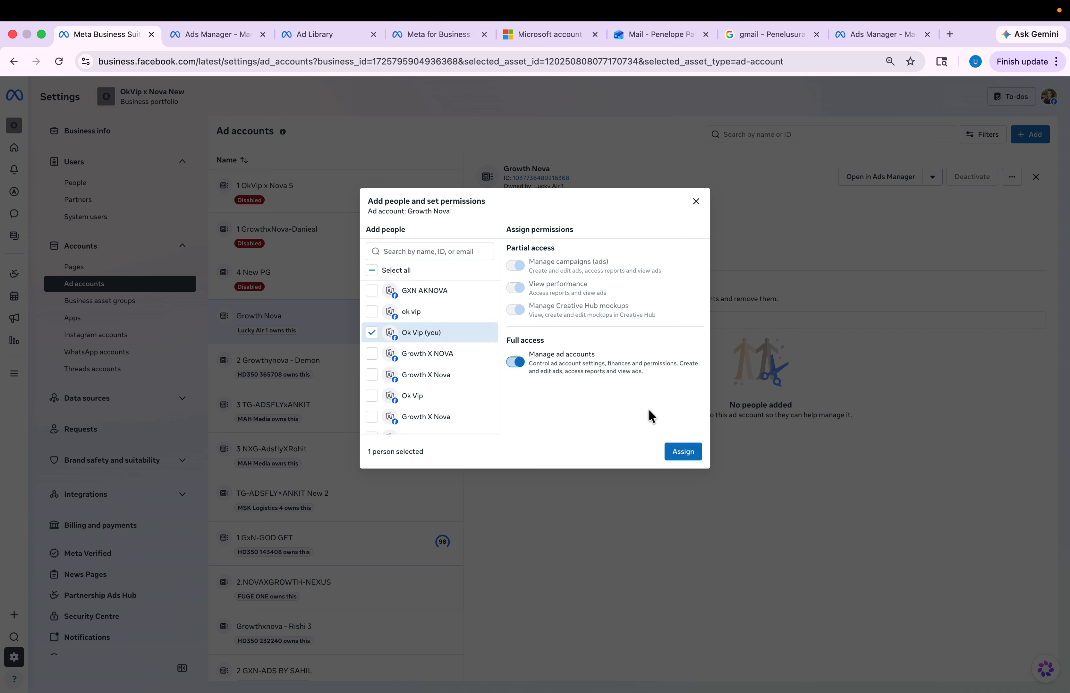
pyautogui.click(693, 454)
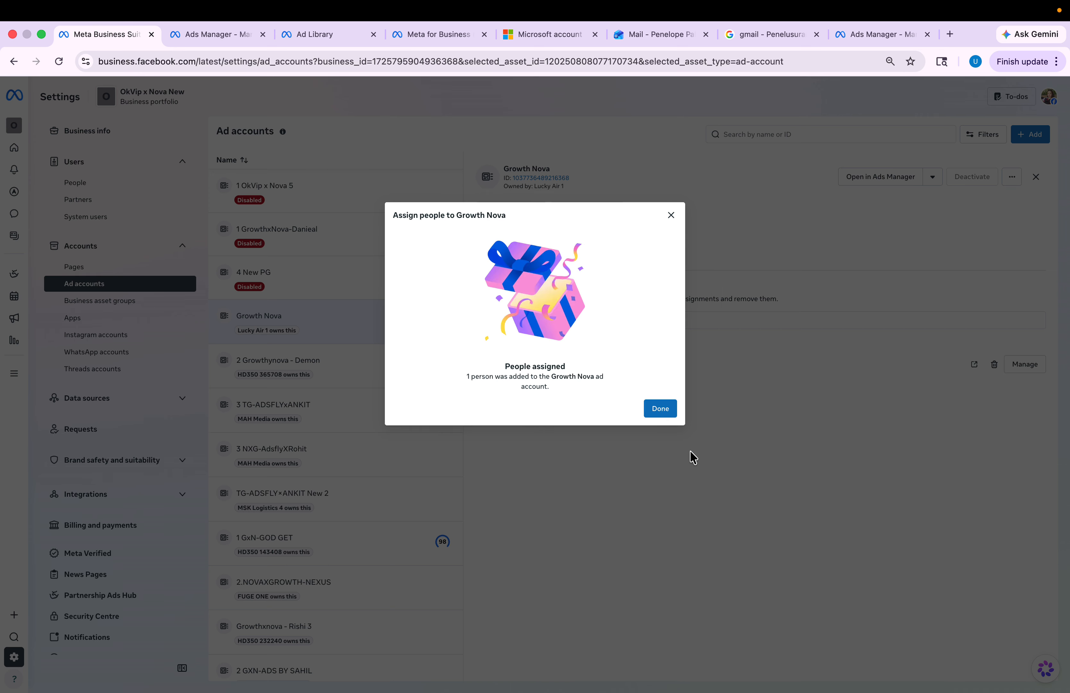
pyautogui.click(661, 409)
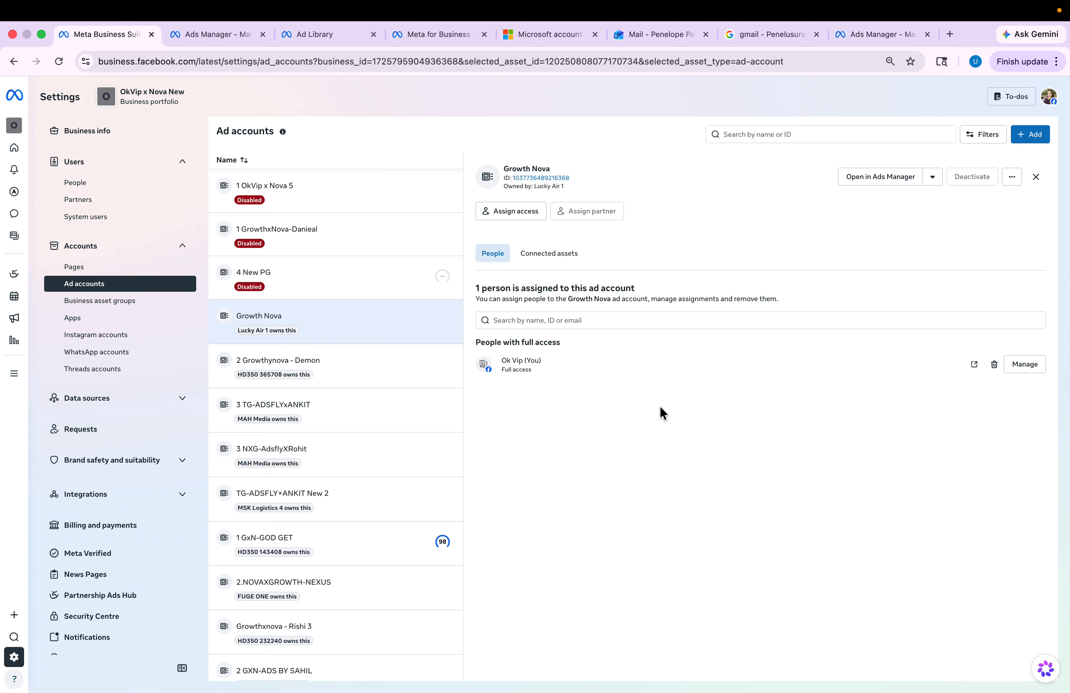
pyautogui.click(216, 34)
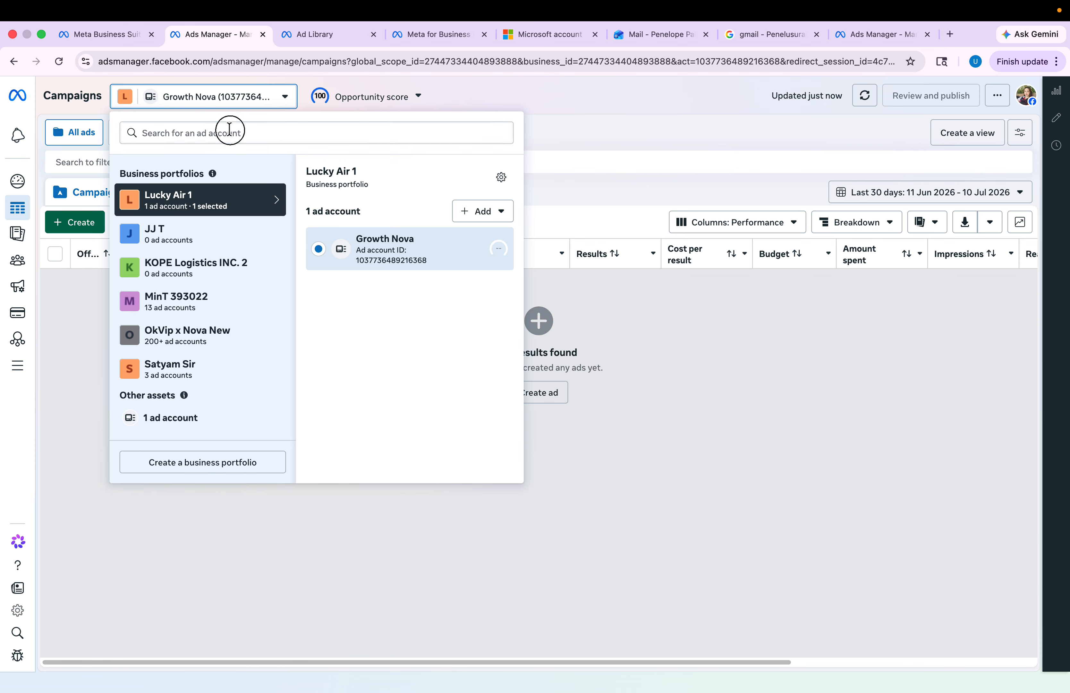
pyautogui.click(203, 335)
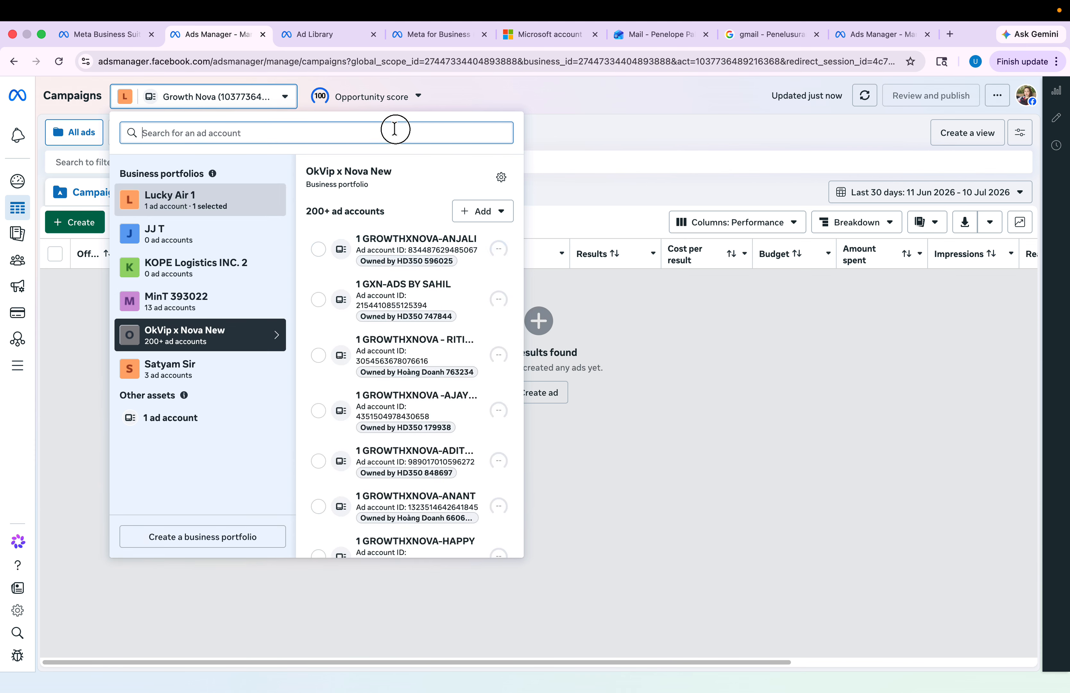
pyautogui.write('Growth')
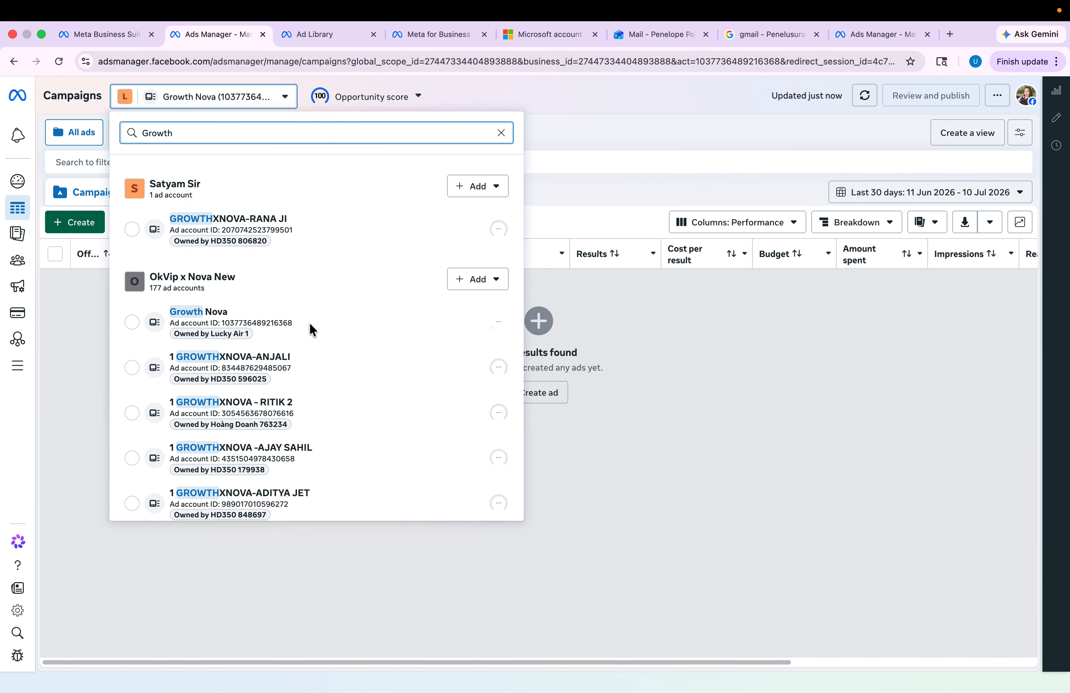
pyautogui.scroll(-3, 307, 412)
pyautogui.scroll(3, 251, 301)
pyautogui.click(229, 327)
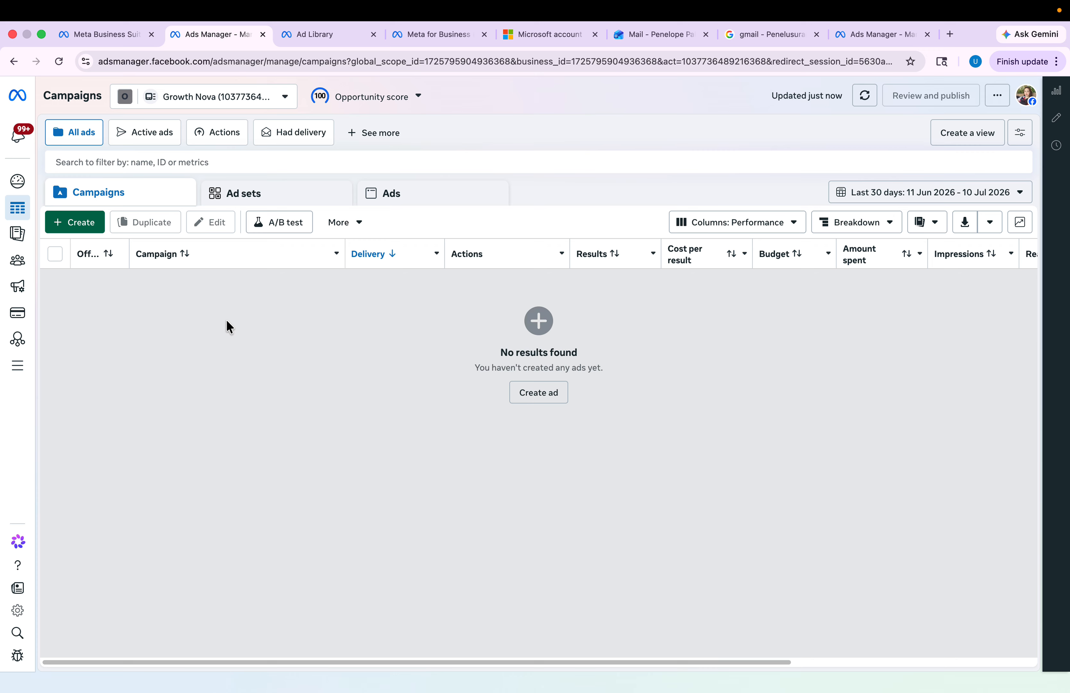
pyautogui.press('super+shift+5')
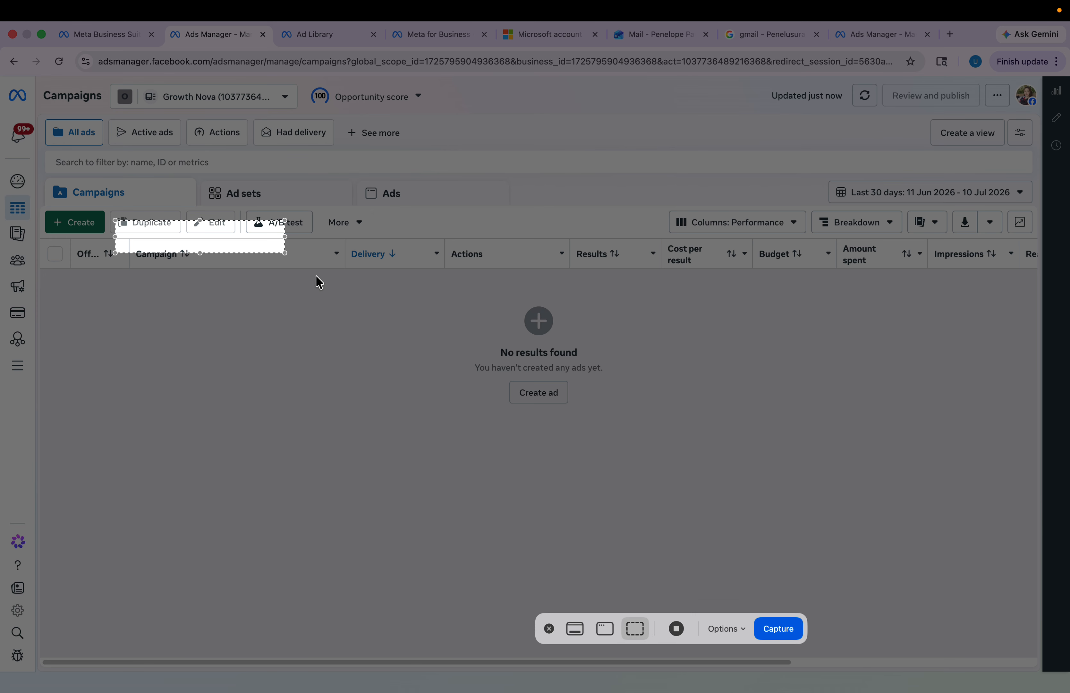